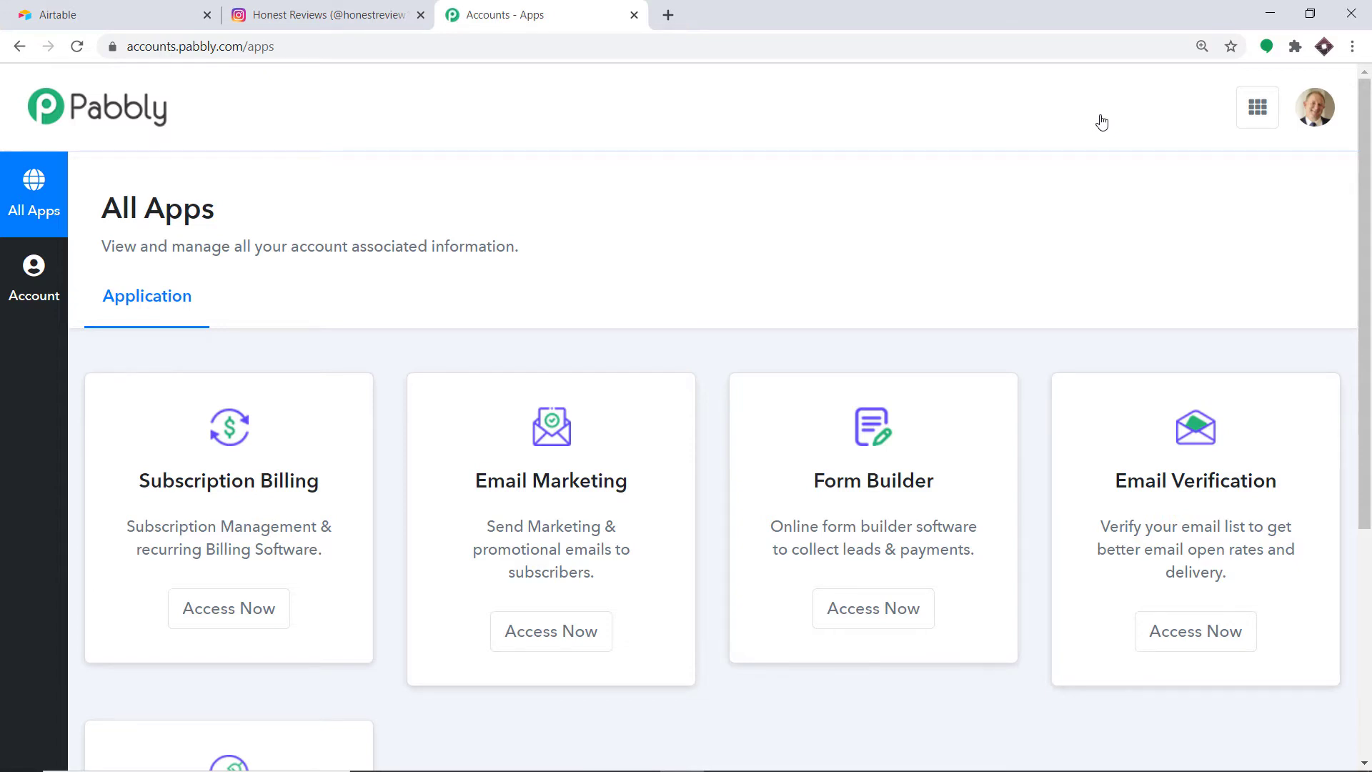
# Step: Open Pabbly Connect from the apps page and create a workflow named "Instagram To Airtable"
pyautogui.scroll(-5, 1101, 123)
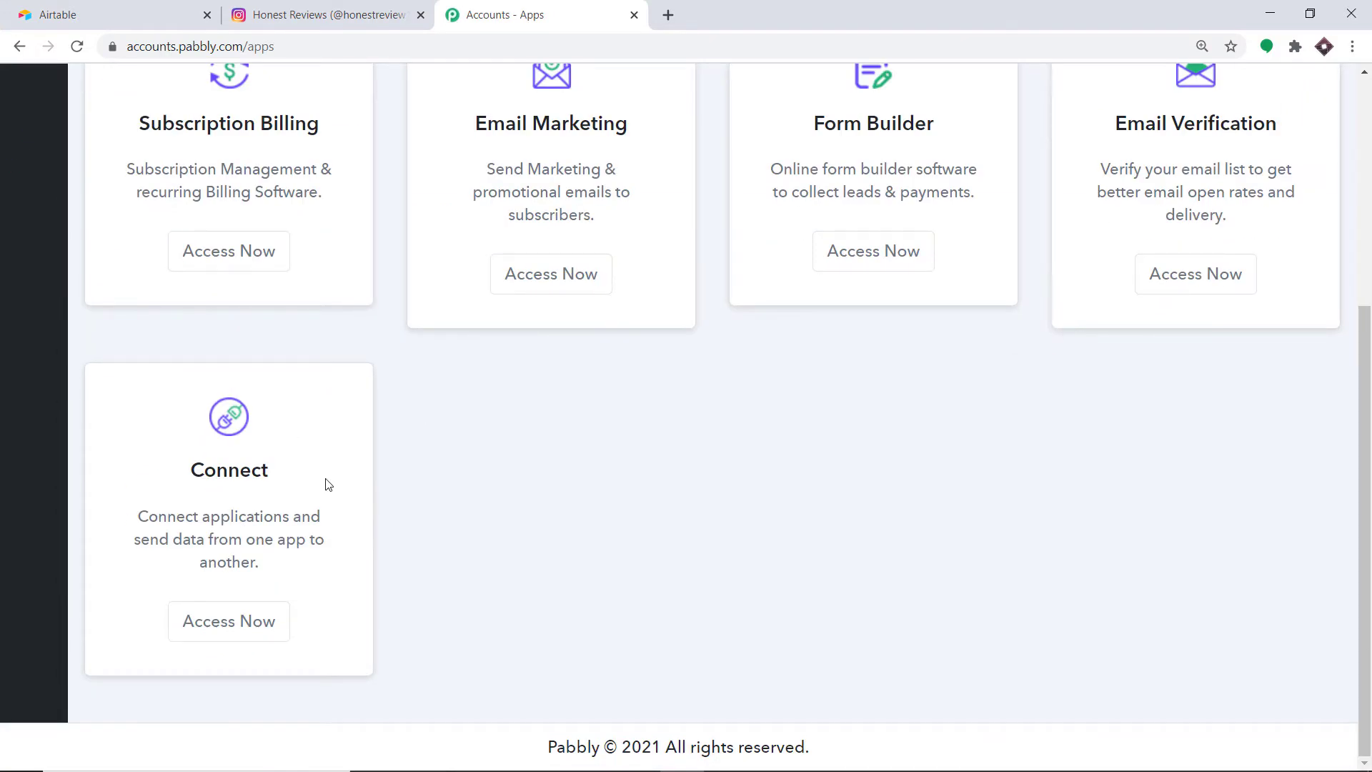
pyautogui.click(241, 622)
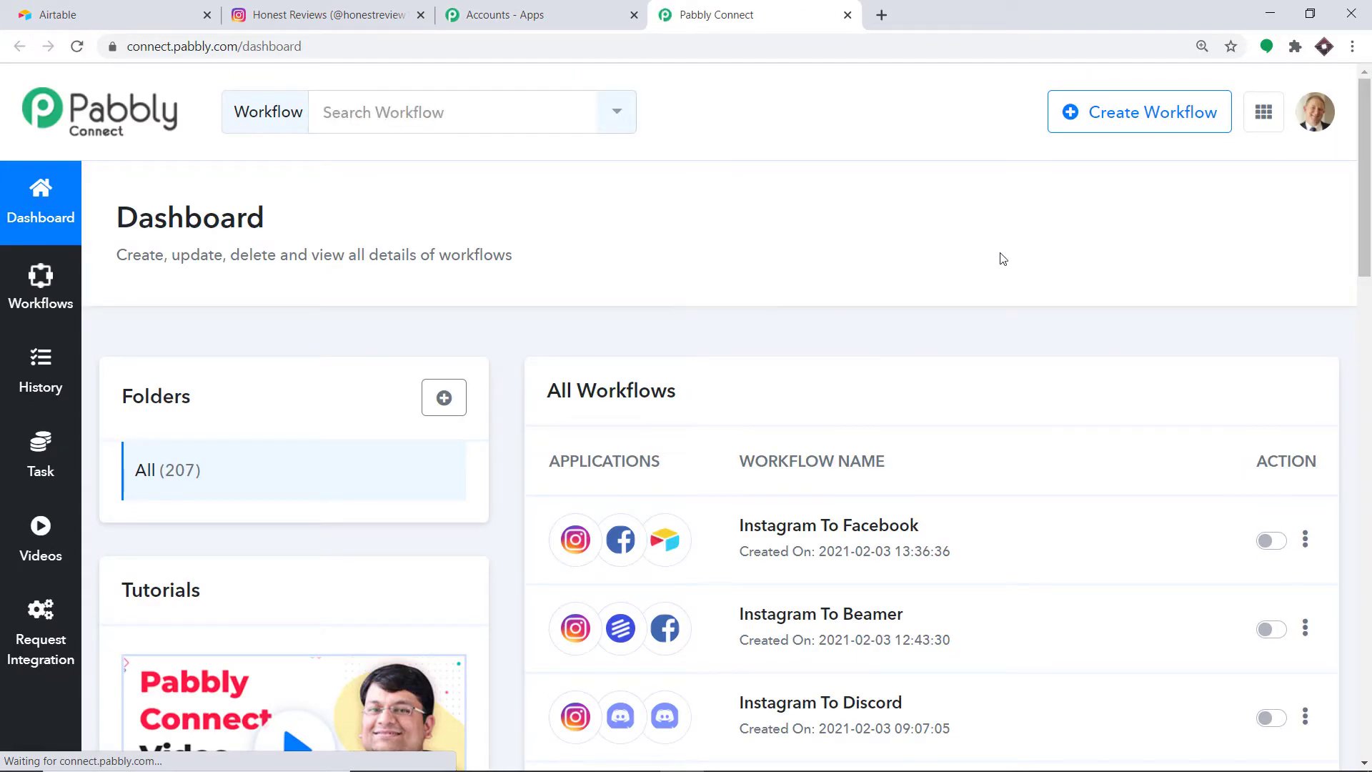
pyautogui.click(1136, 121)
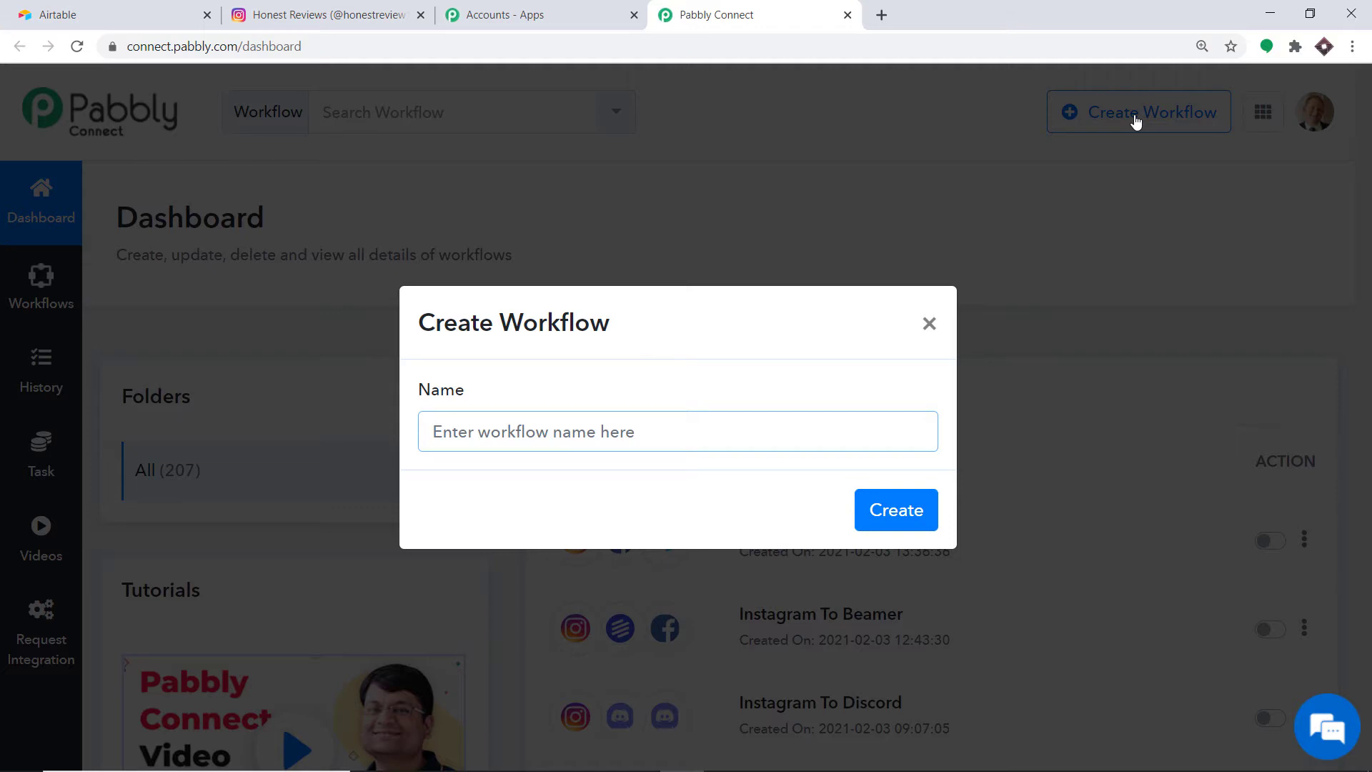
pyautogui.write('Insta')
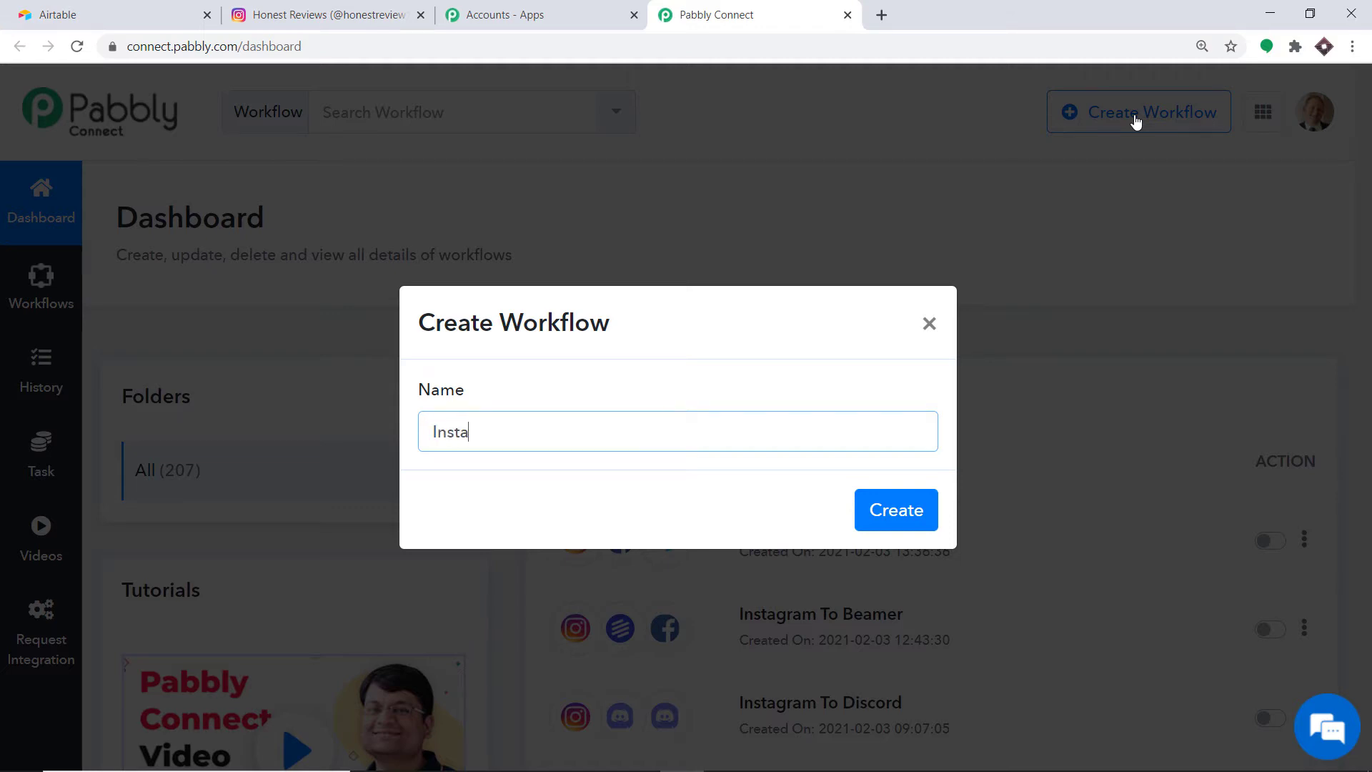
pyautogui.write('gram To Airtable')
pyautogui.click(889, 509)
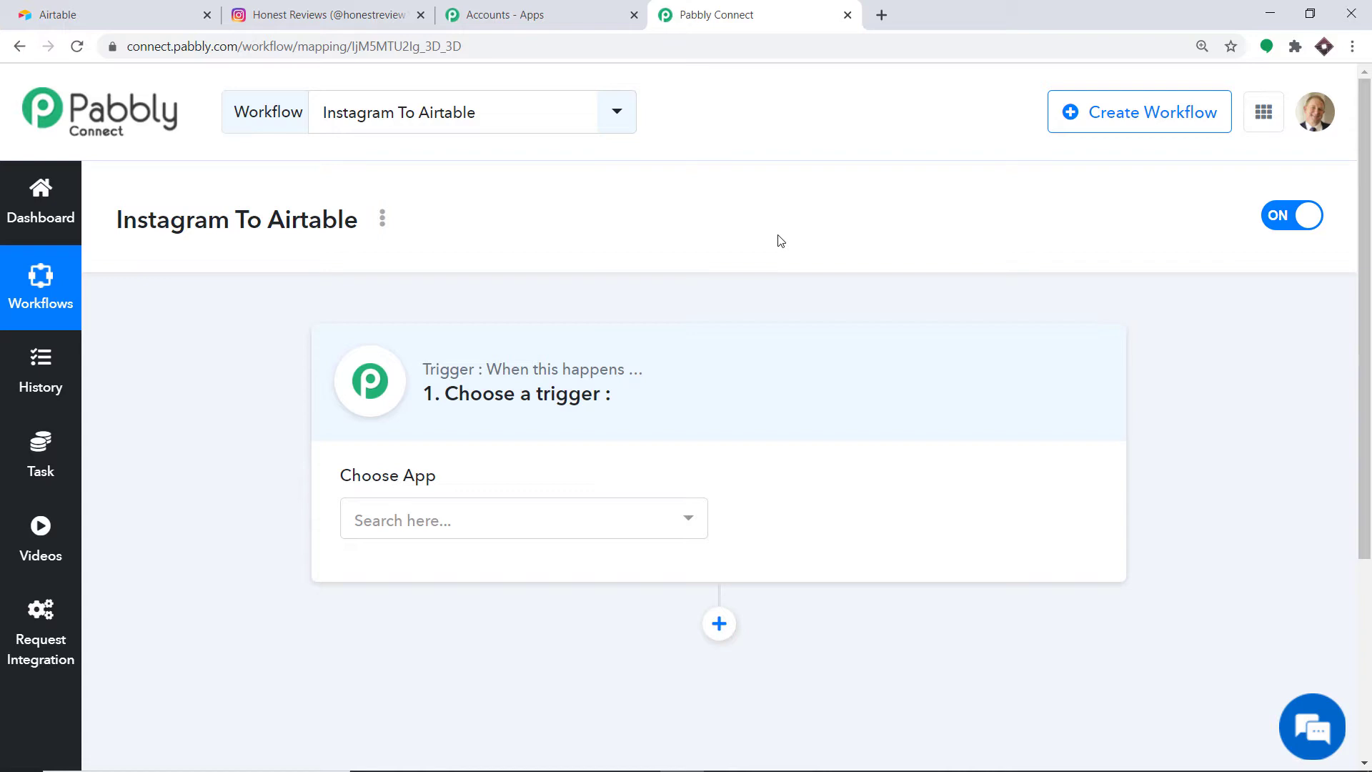
# Step: Set the workflow's trigger app to Instagram with the trigger event New Media Posted in My Account
pyautogui.click(534, 529)
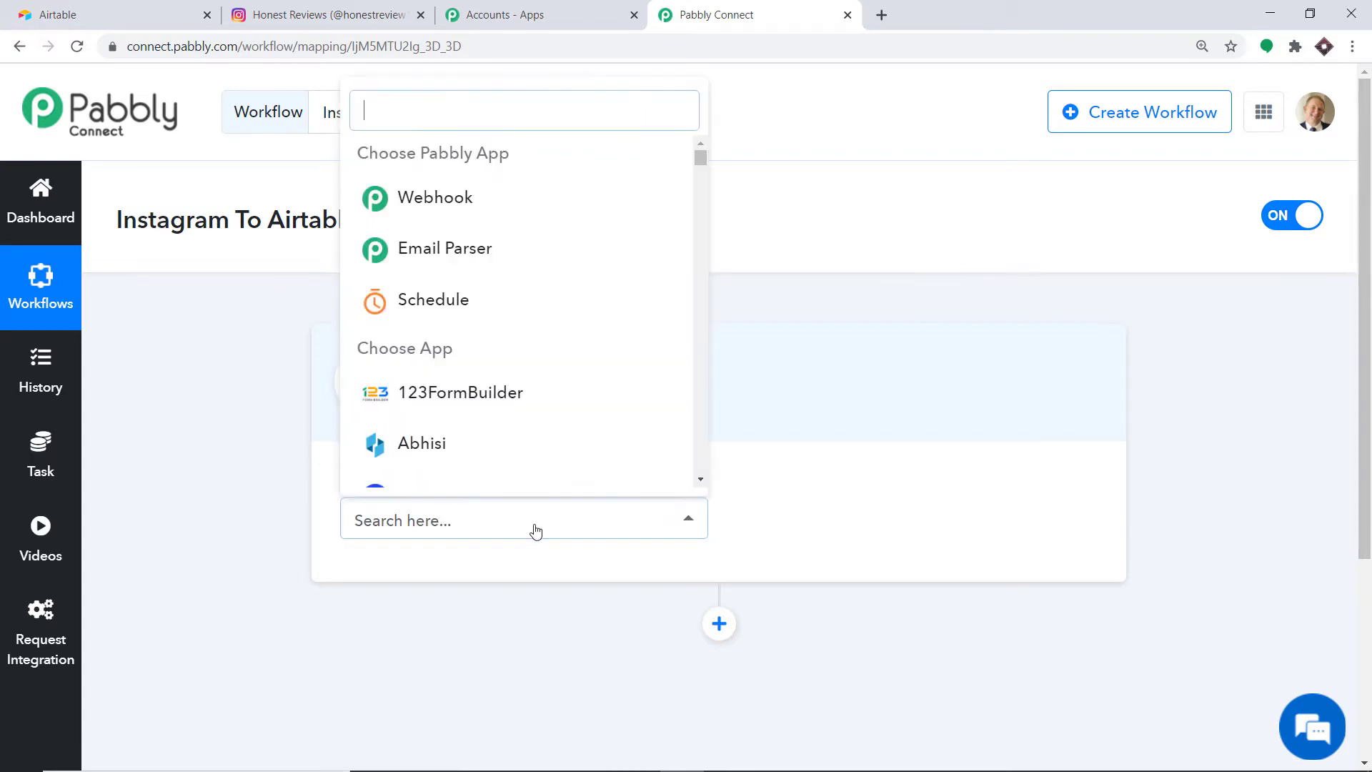
pyautogui.write('ins')
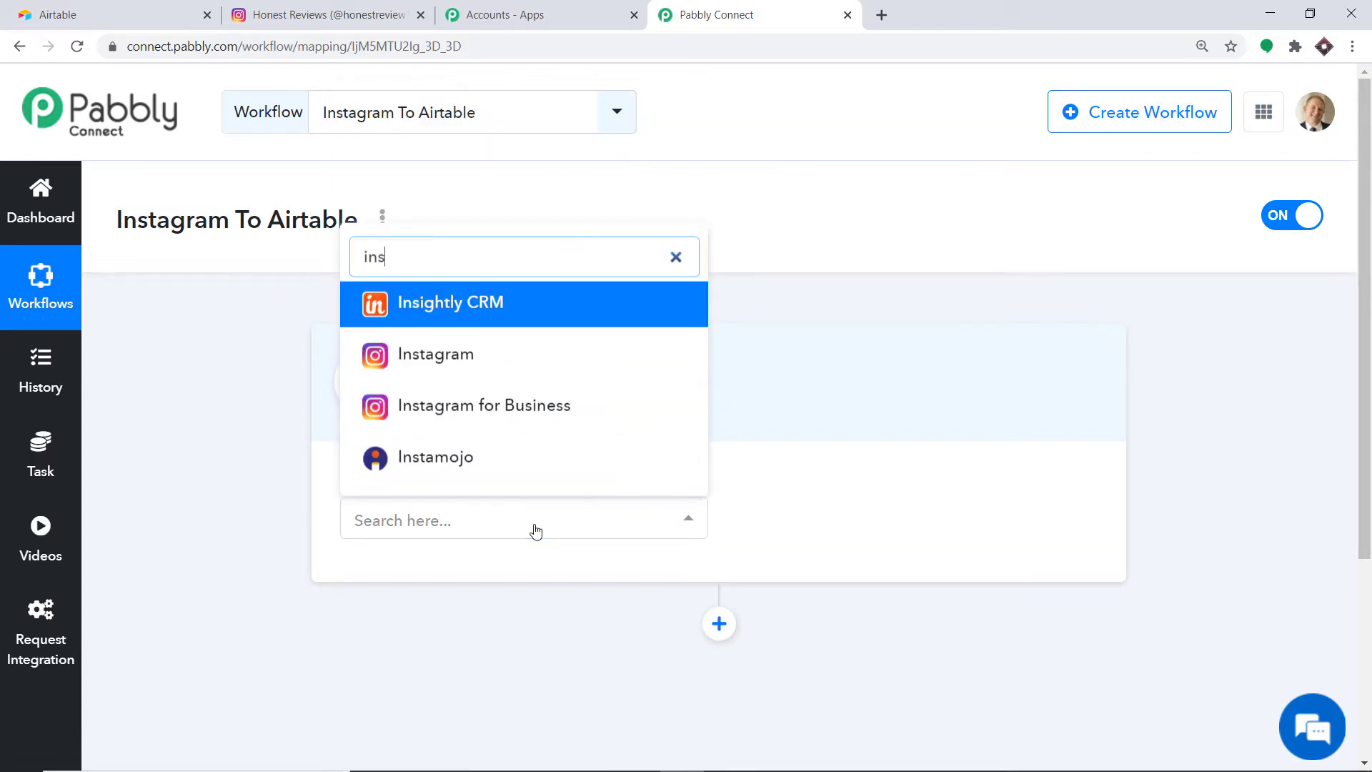
pyautogui.write('t')
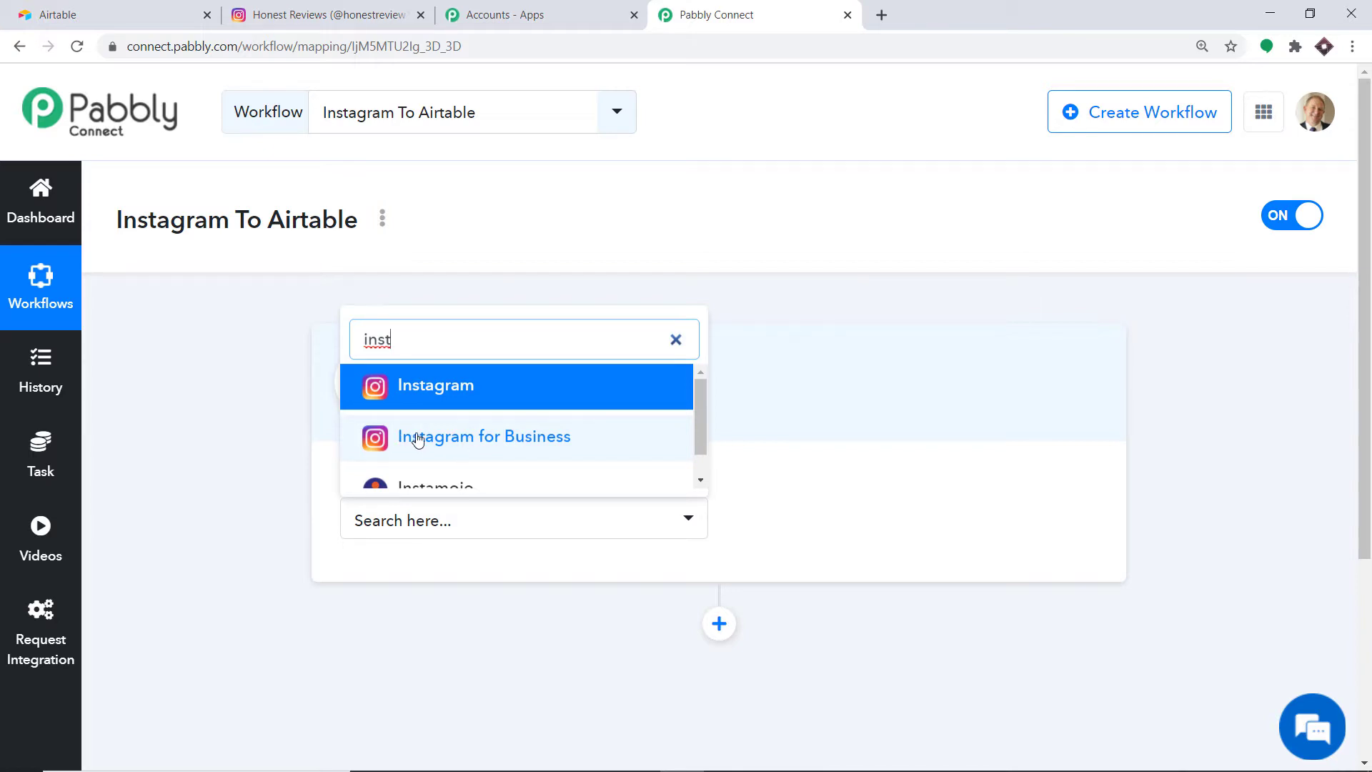
pyautogui.click(440, 390)
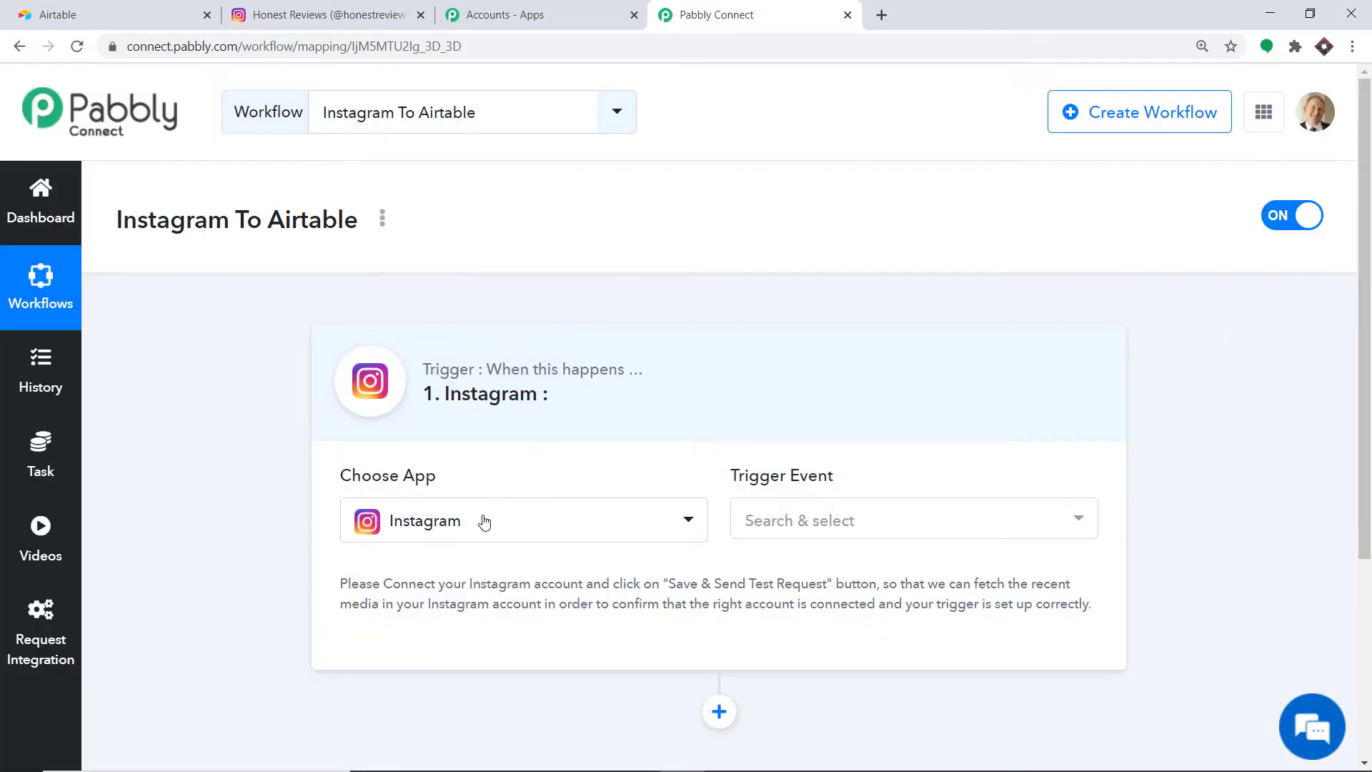
pyautogui.click(817, 526)
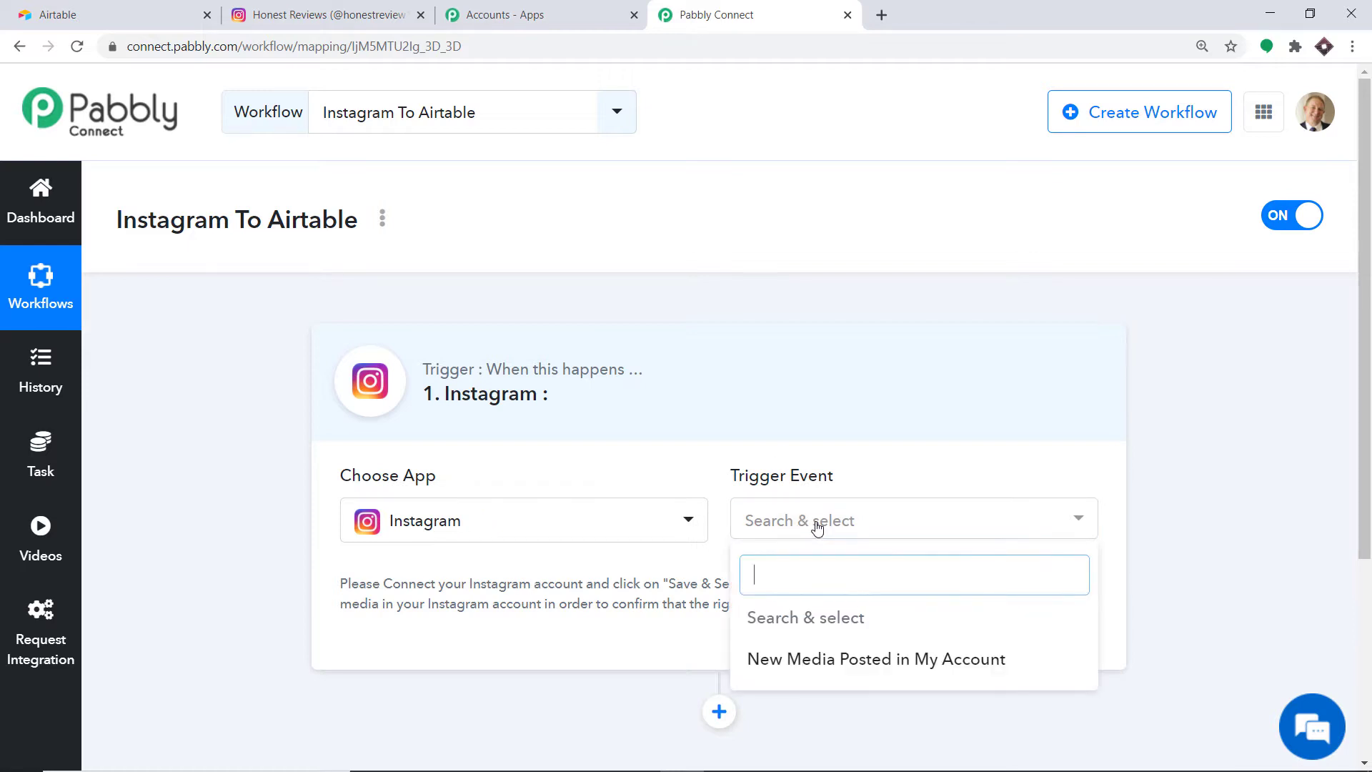
pyautogui.click(813, 658)
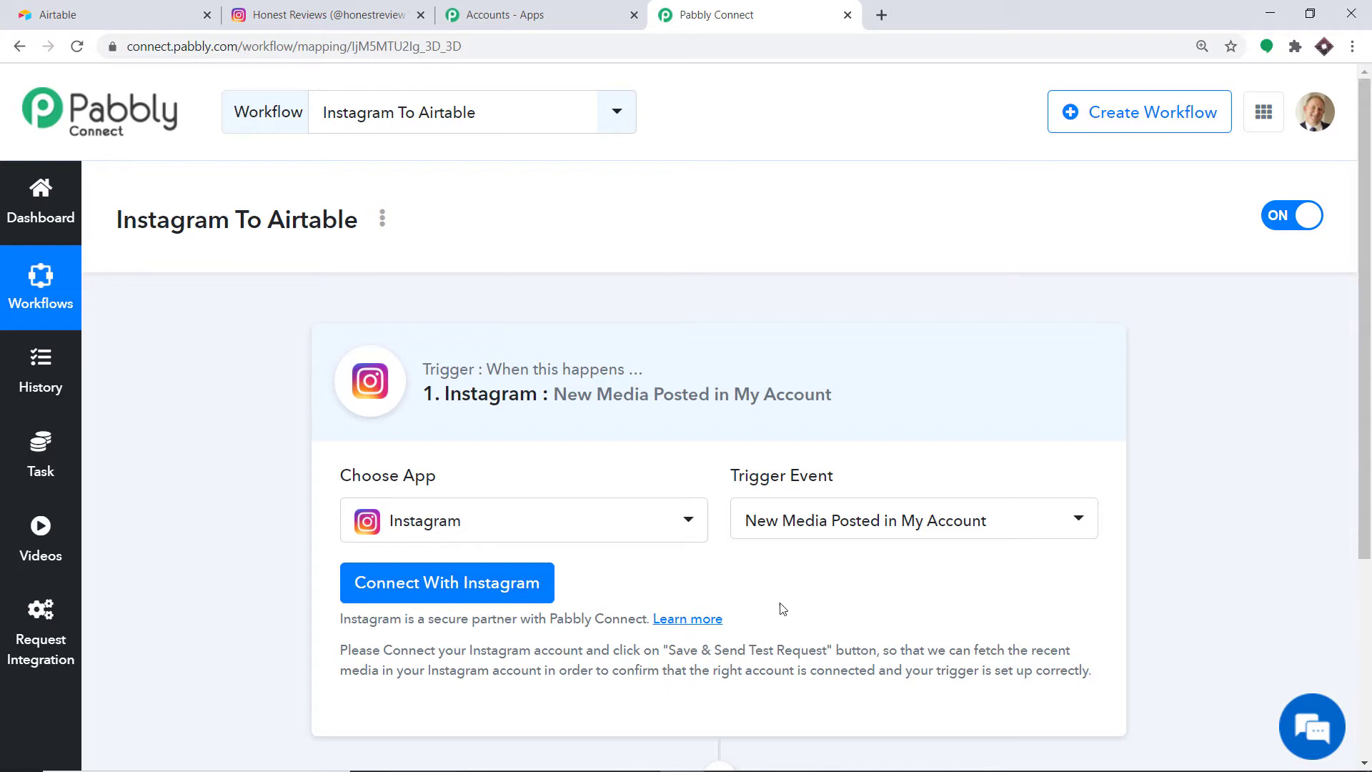
pyautogui.click(803, 524)
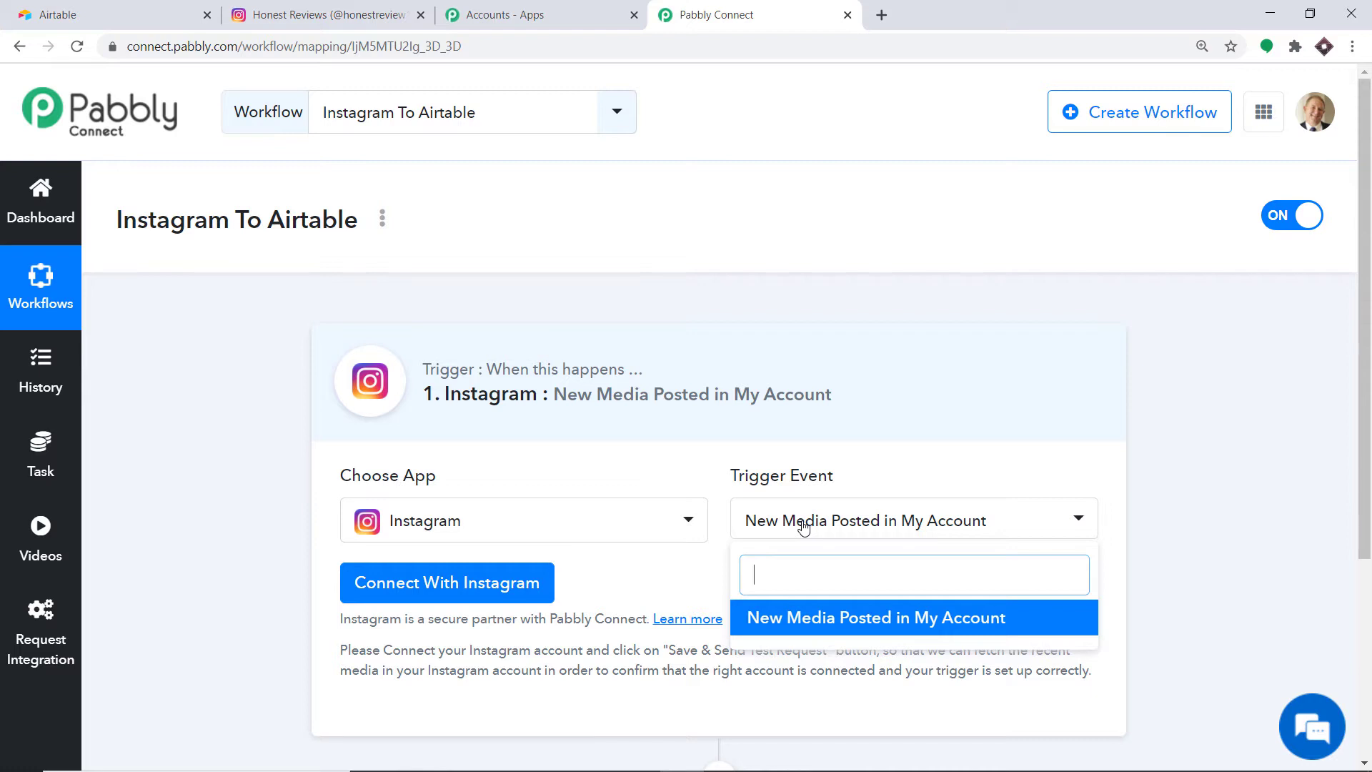
pyautogui.scroll(-1, 679, 532)
pyautogui.click(610, 498)
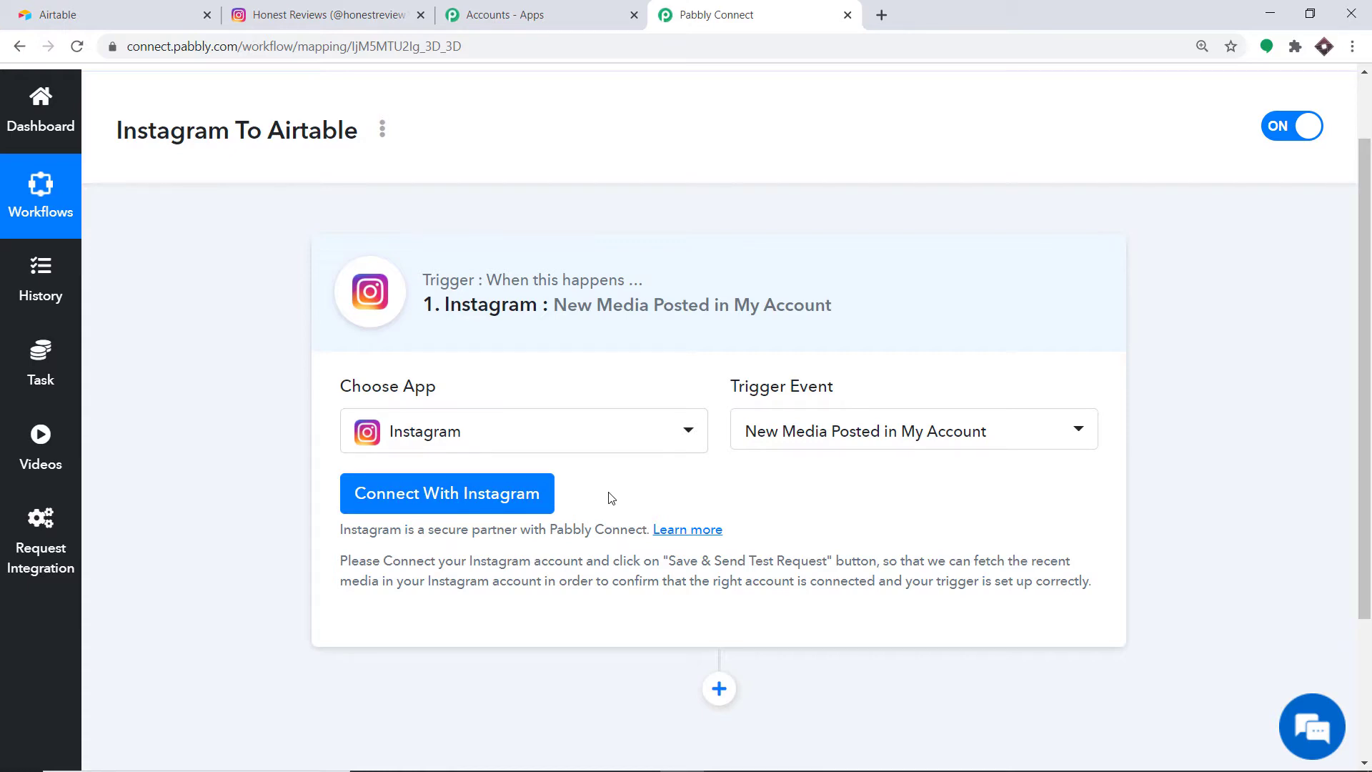
# Step: Connect the trigger to Instagram using new credentials and allow access to the Honest Reviews account
pyautogui.click(468, 493)
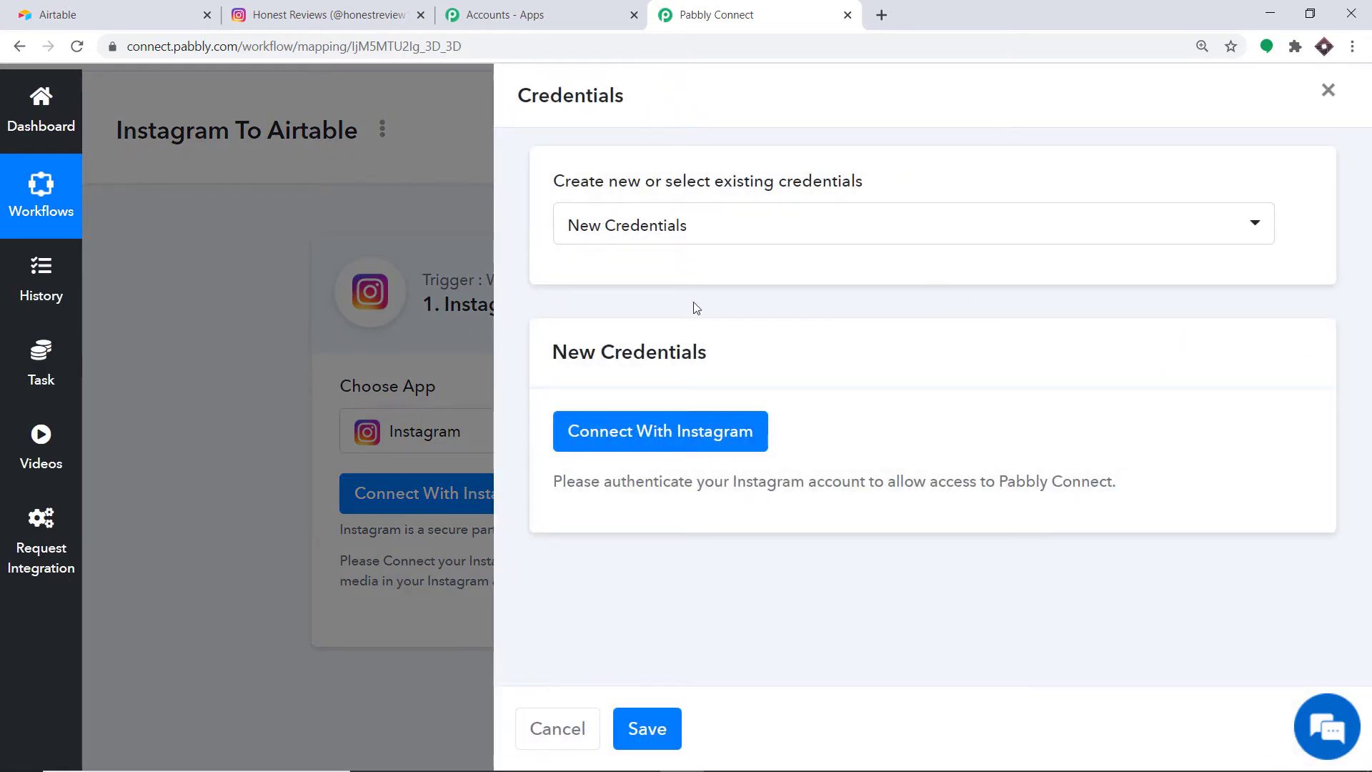
pyautogui.click(574, 431)
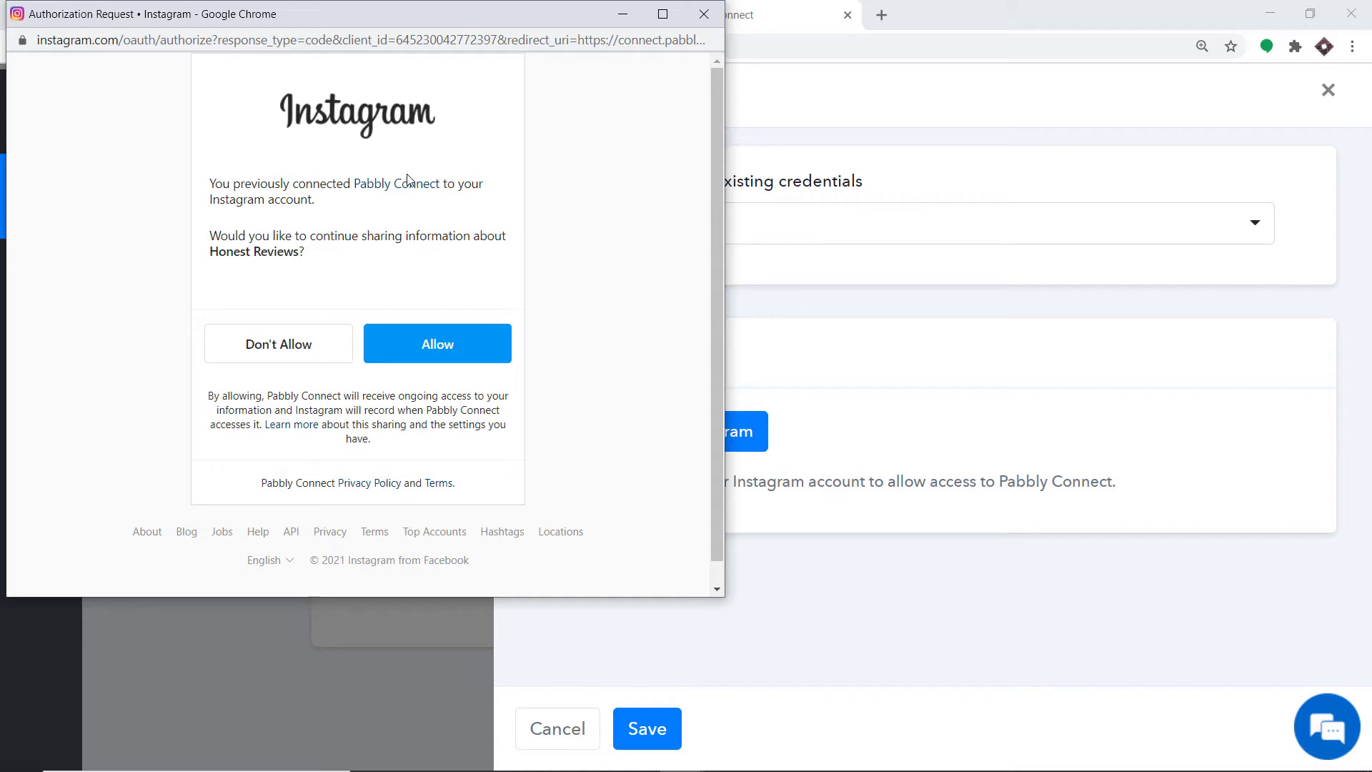
pyautogui.click(437, 350)
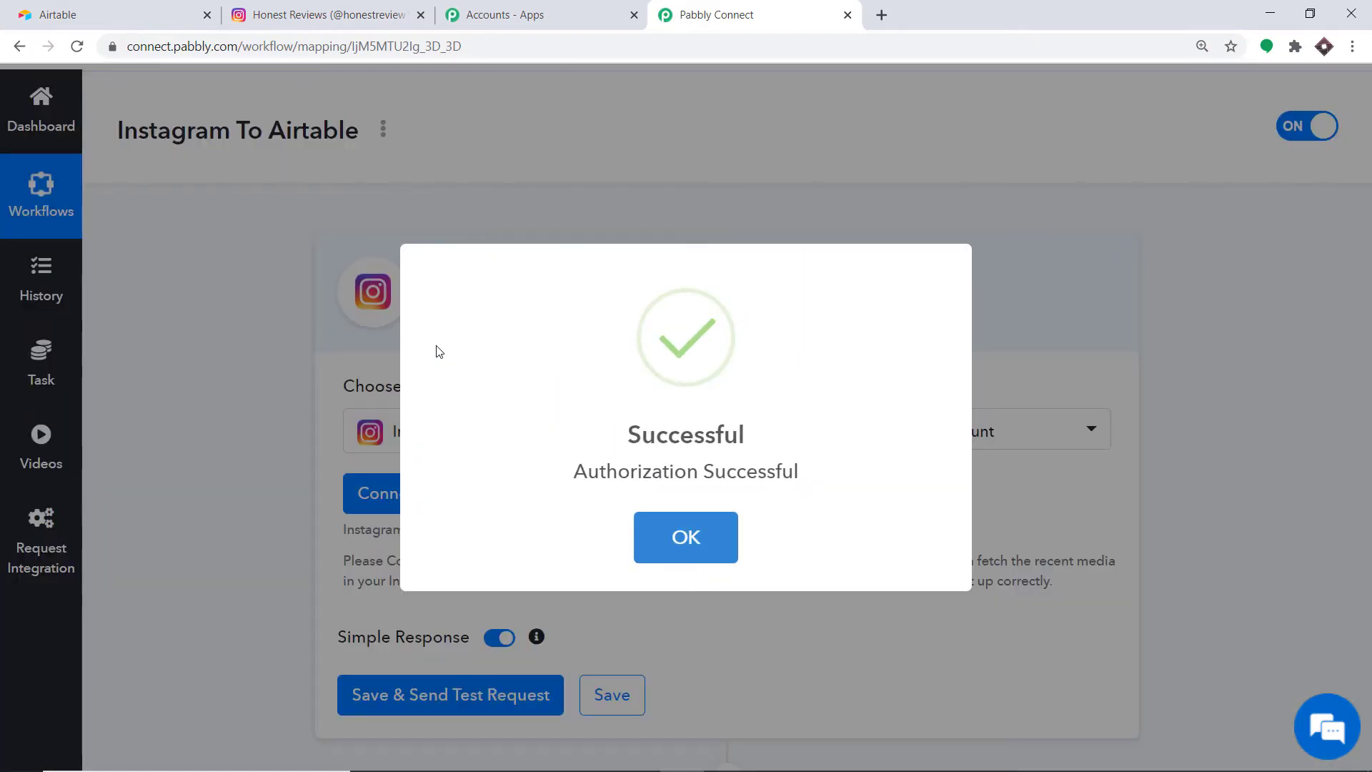
pyautogui.click(680, 543)
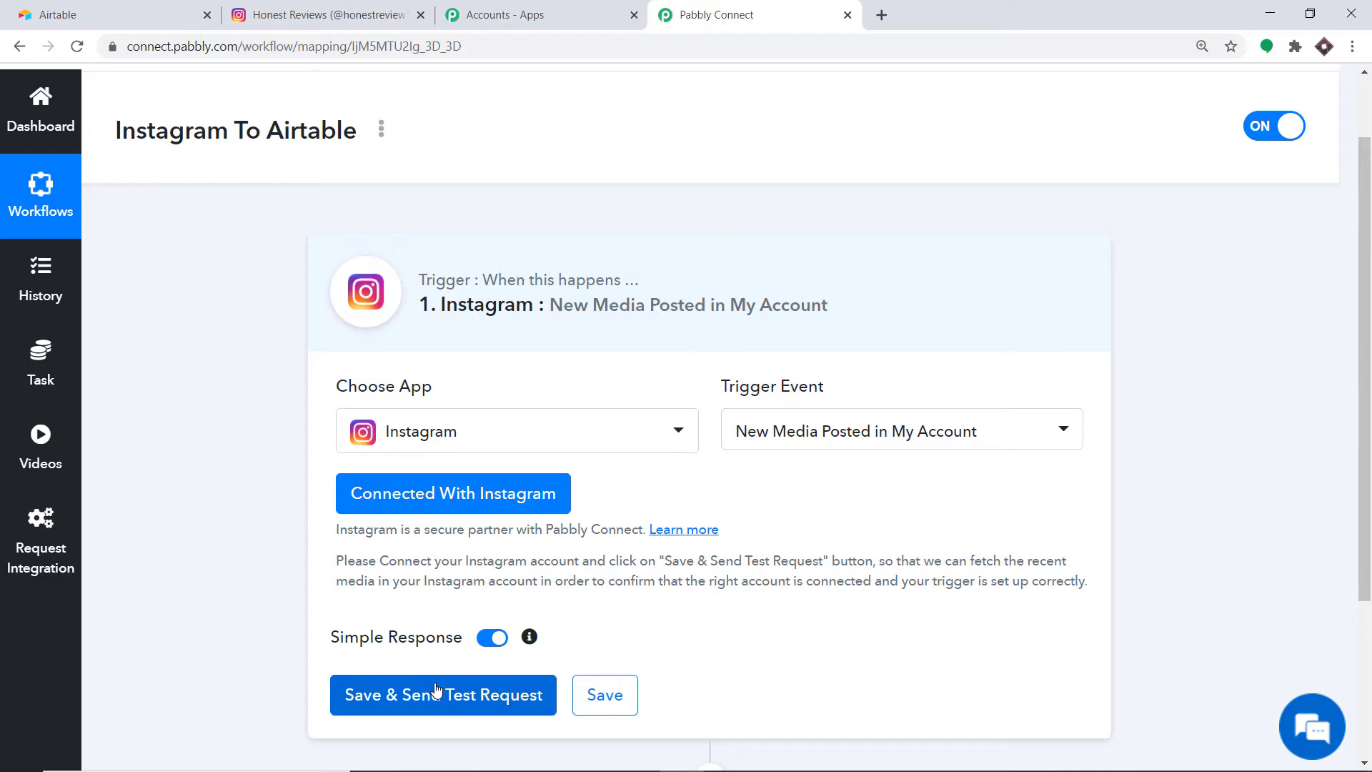
# Step: Switch to the Instagram profile and view its latest post, the Sony camera
pyautogui.click(286, 14)
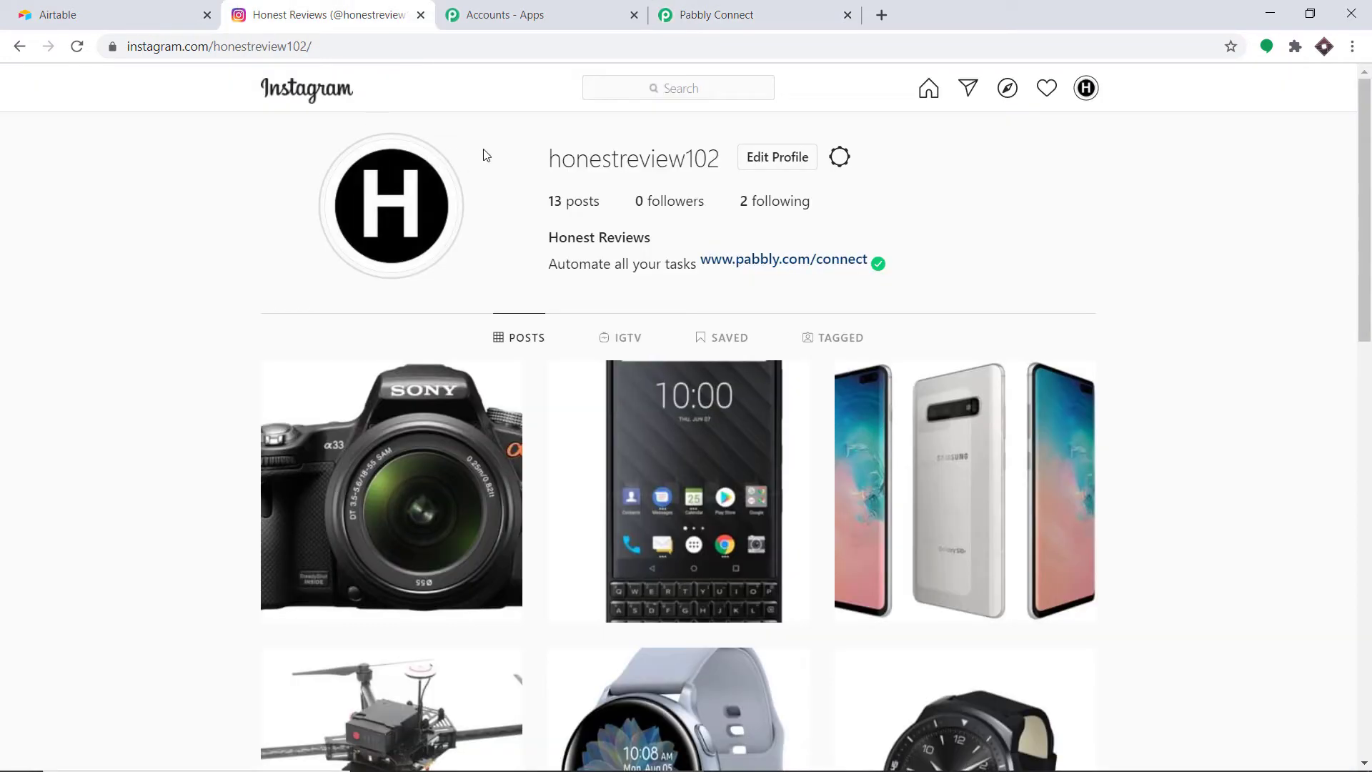
pyautogui.scroll(-1, 483, 155)
pyautogui.click(412, 349)
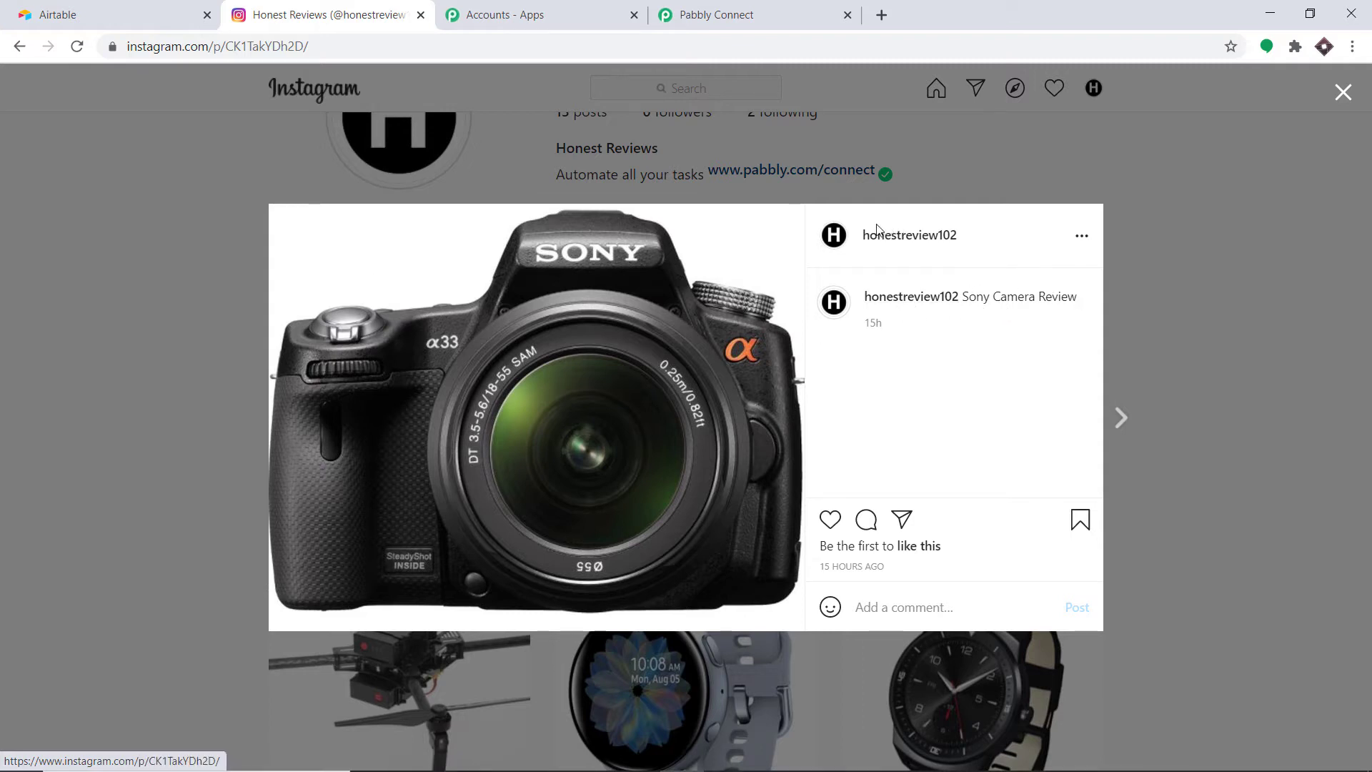
pyautogui.click(707, 15)
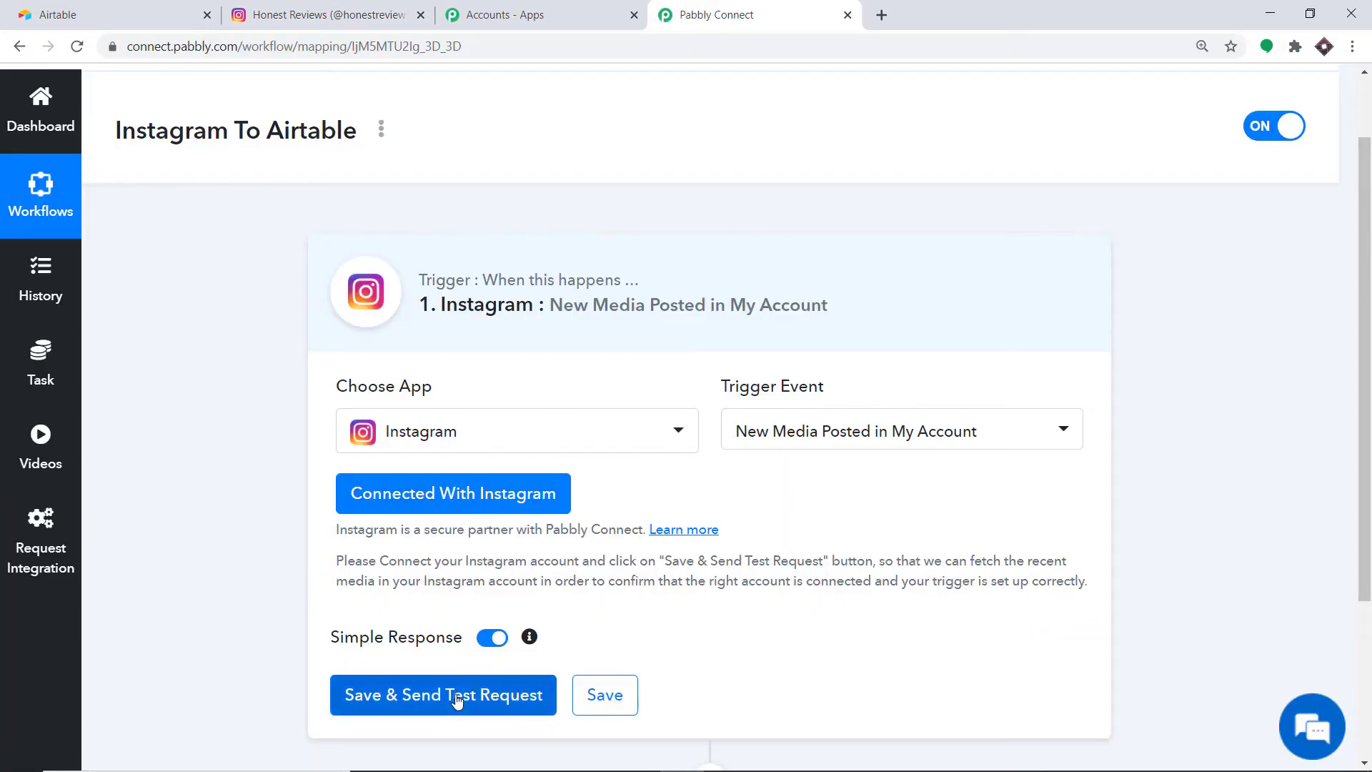
pyautogui.click(361, 15)
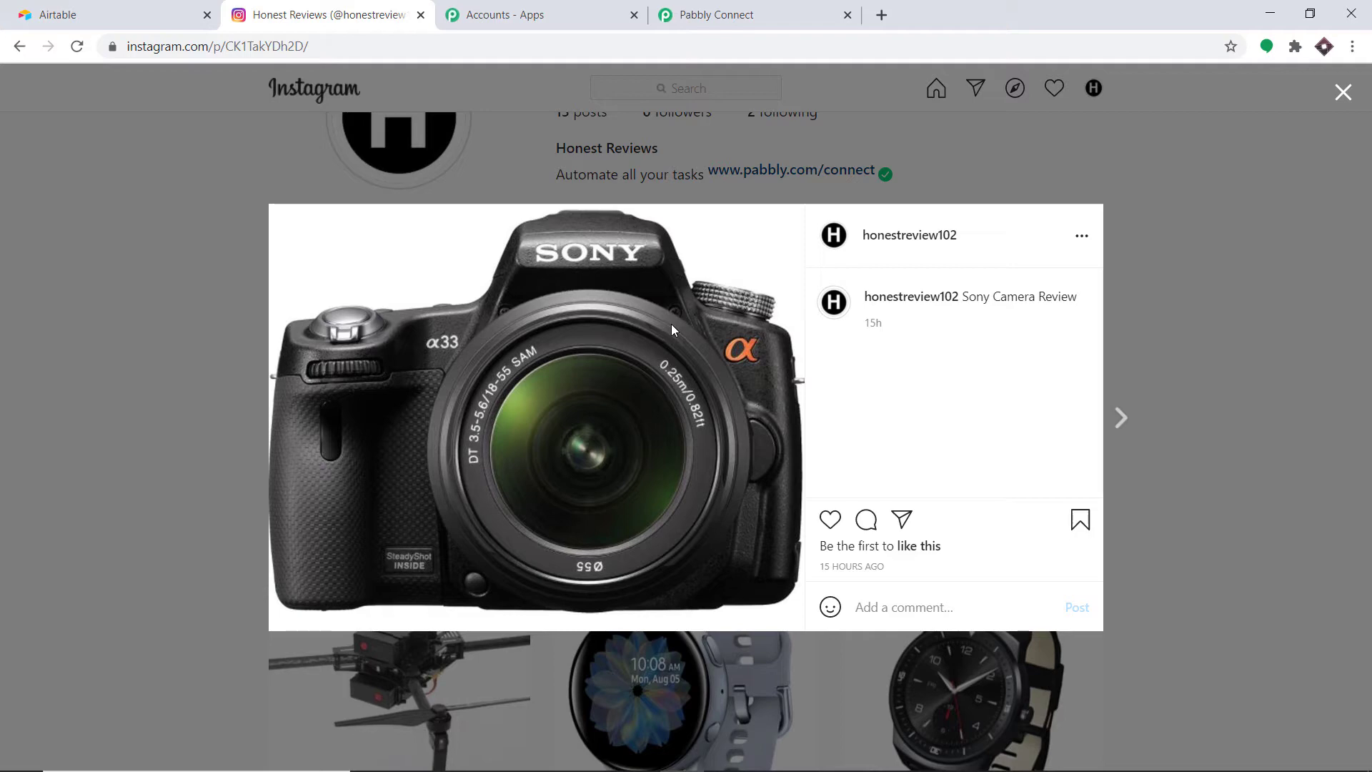
# Step: Return to Pabbly Connect, save the Instagram trigger with a test request and bring up the API response
pyautogui.click(786, 13)
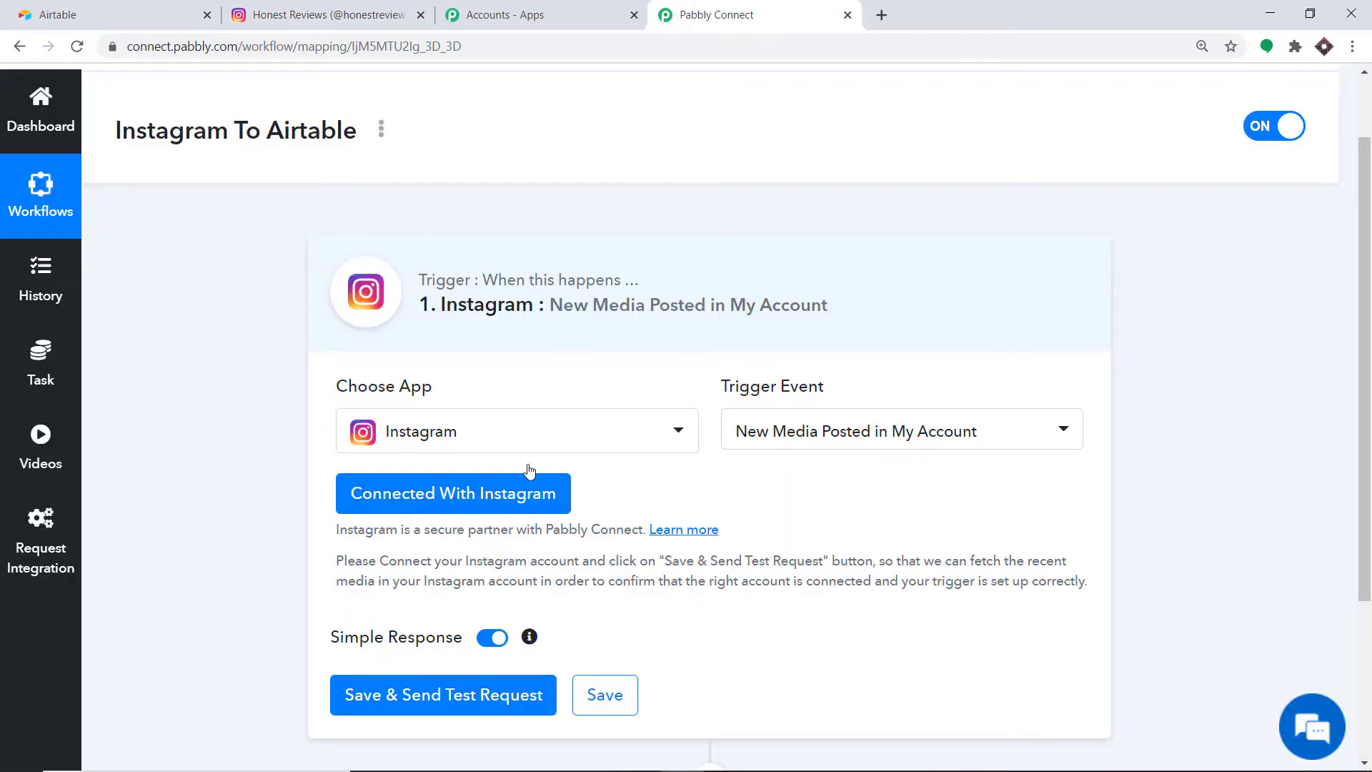
pyautogui.click(427, 707)
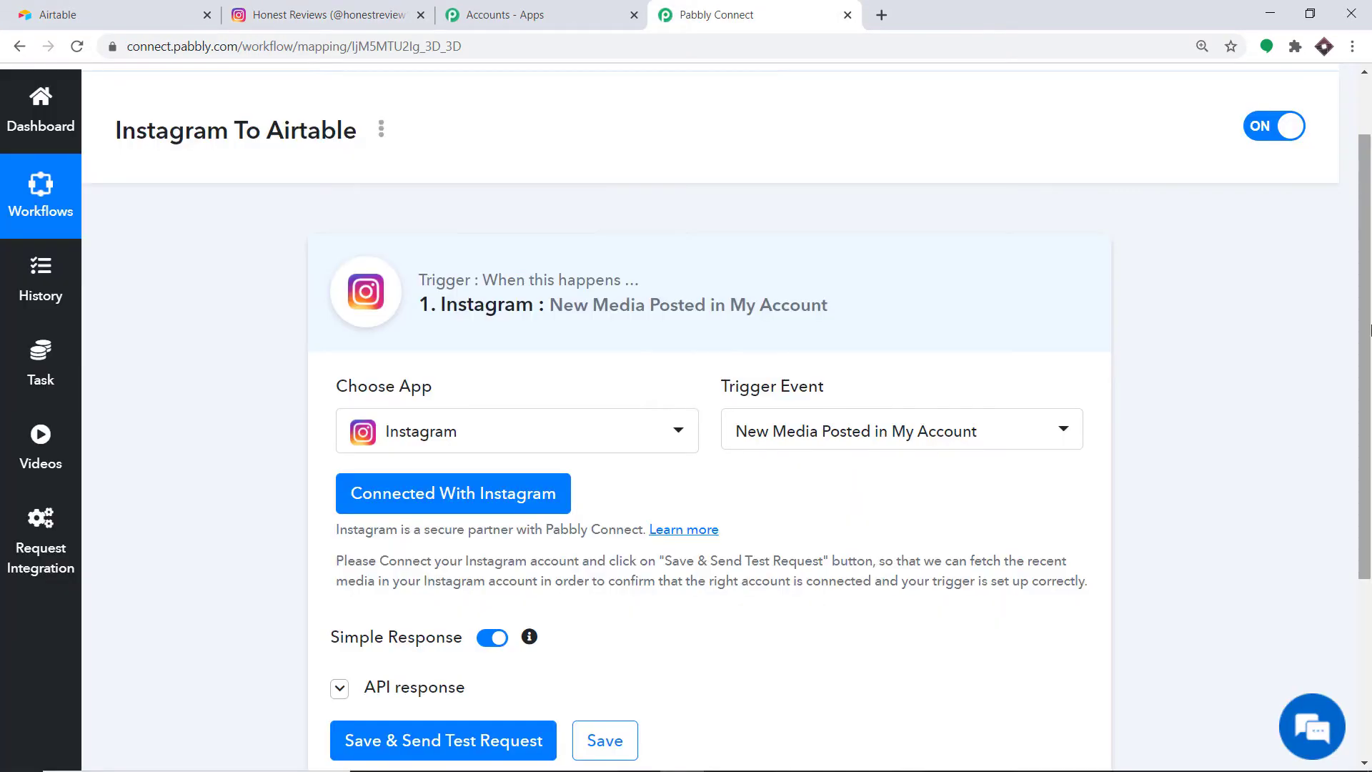
pyautogui.scroll(-7, 1206, 357)
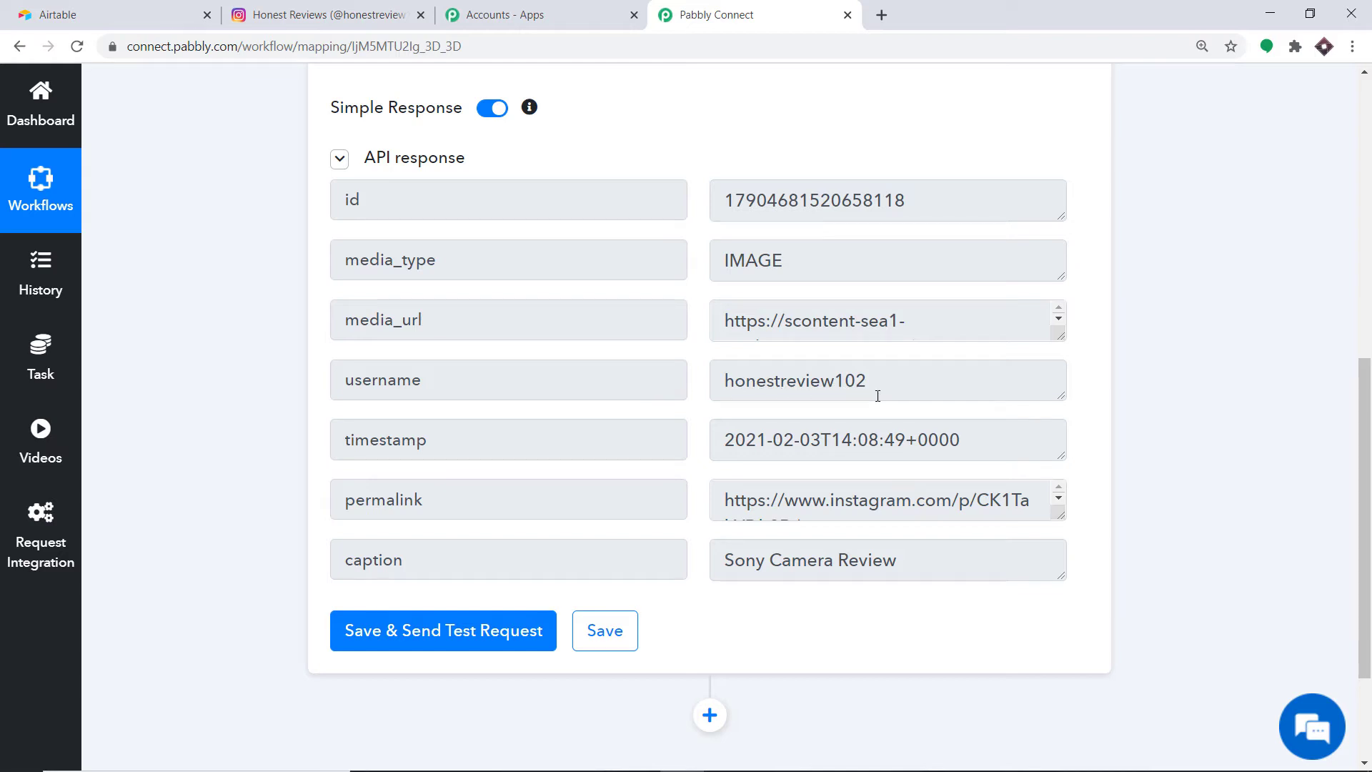
# Step: Close the post on Instagram and compare the profile's username with the one in Pabbly Connect's API response
pyautogui.click(325, 14)
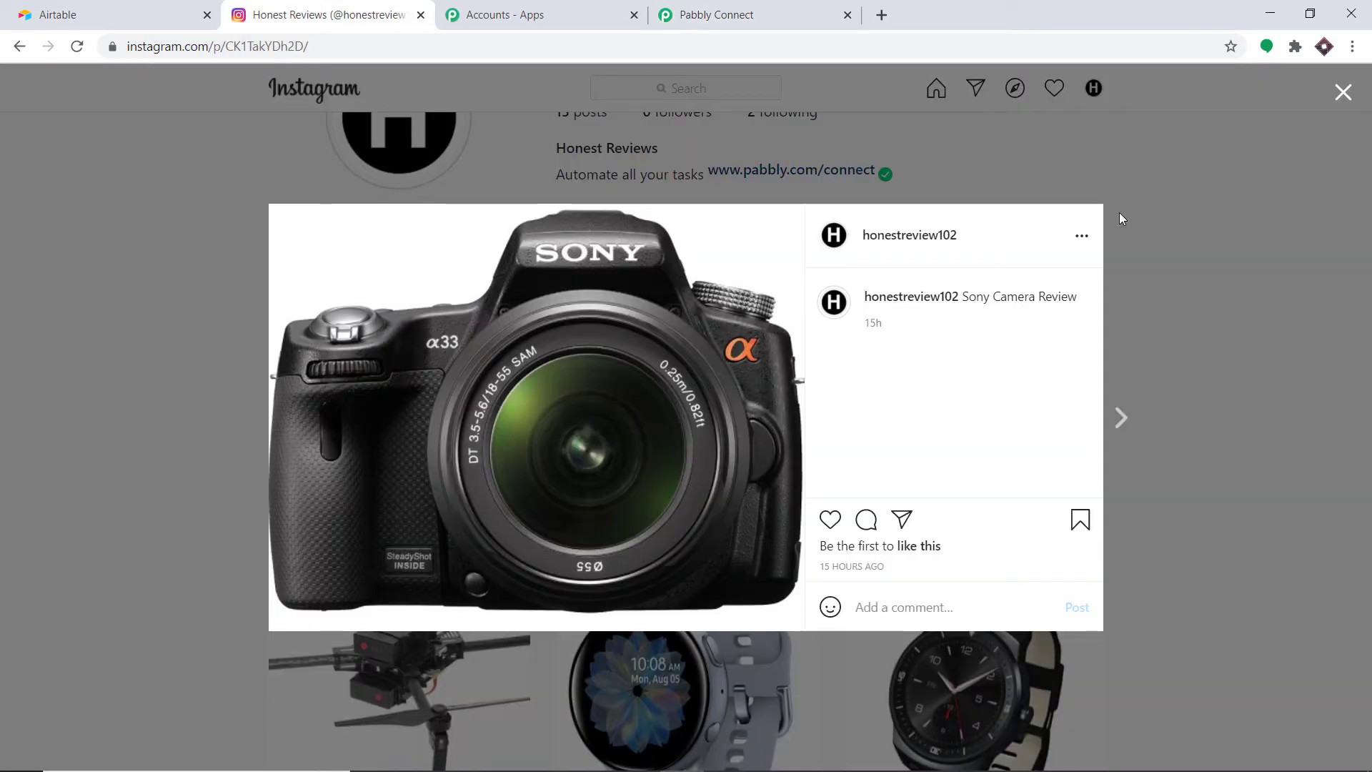
pyautogui.click(1343, 91)
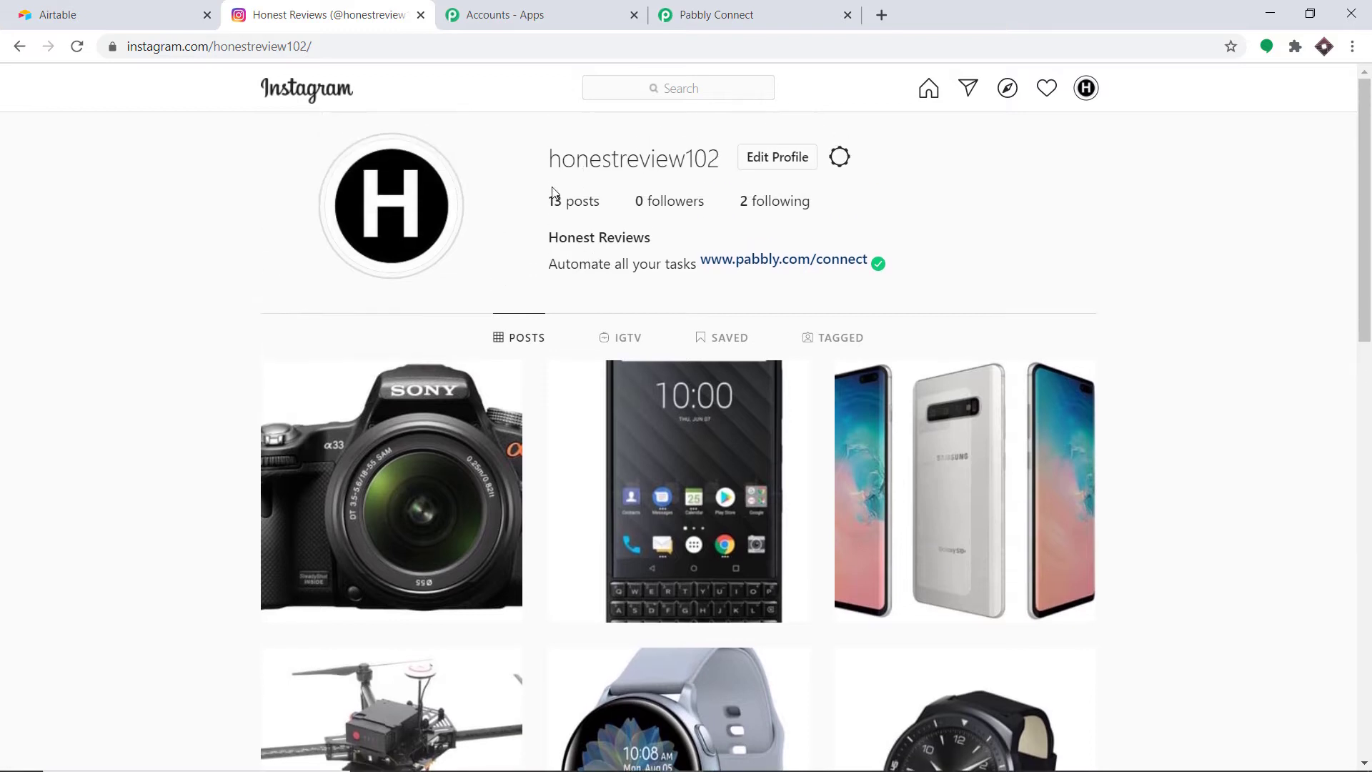
pyautogui.click(707, 15)
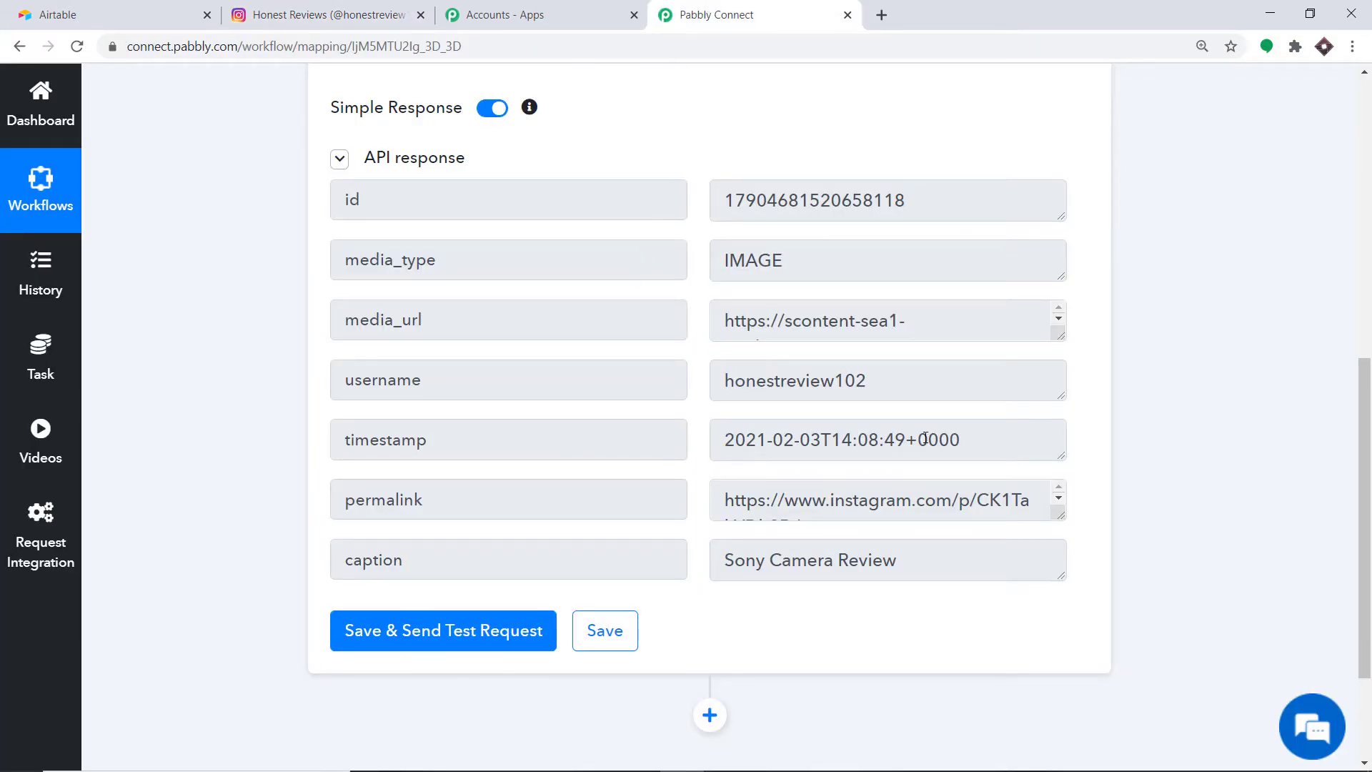
# Step: Enlarge the permalink value in the API response, copy its URL and open it in a new browser tab
pyautogui.scroll(-2, 678, 328)
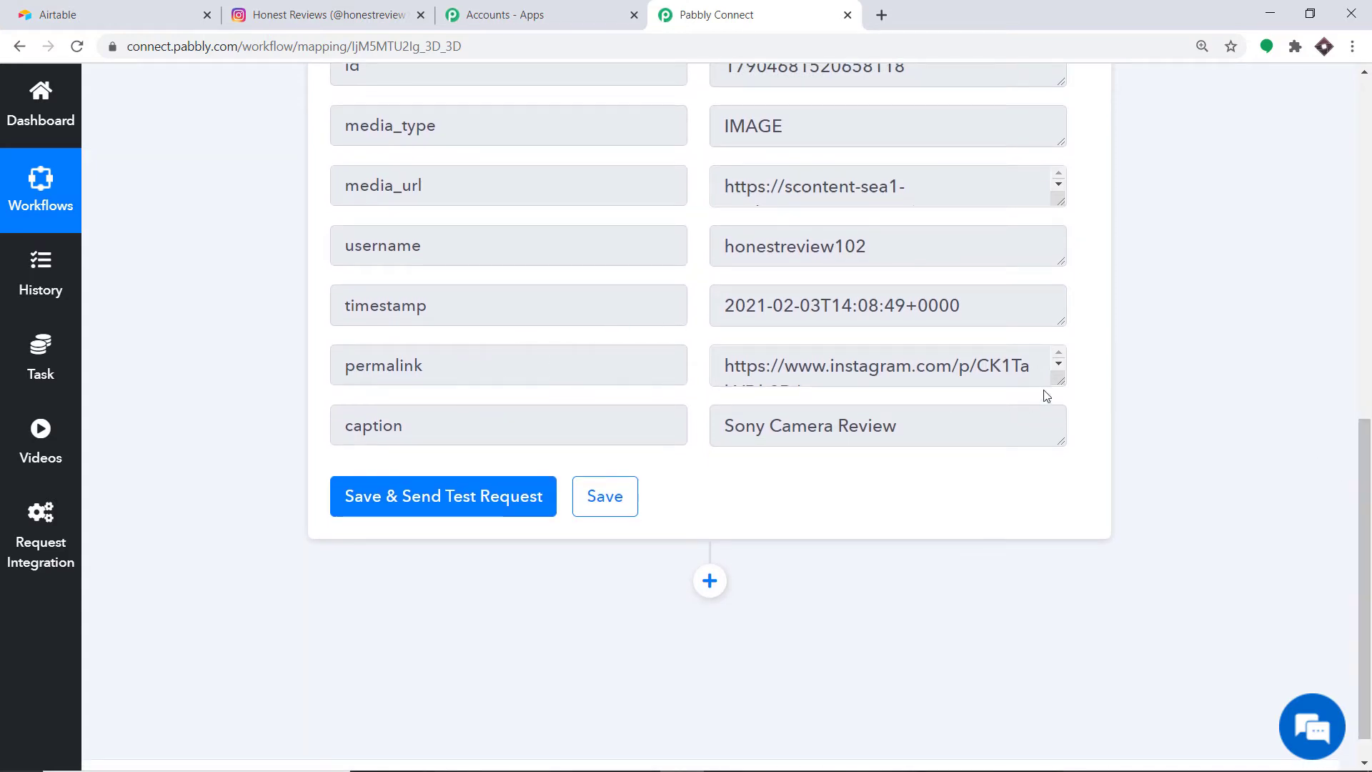
pyautogui.click(1063, 381)
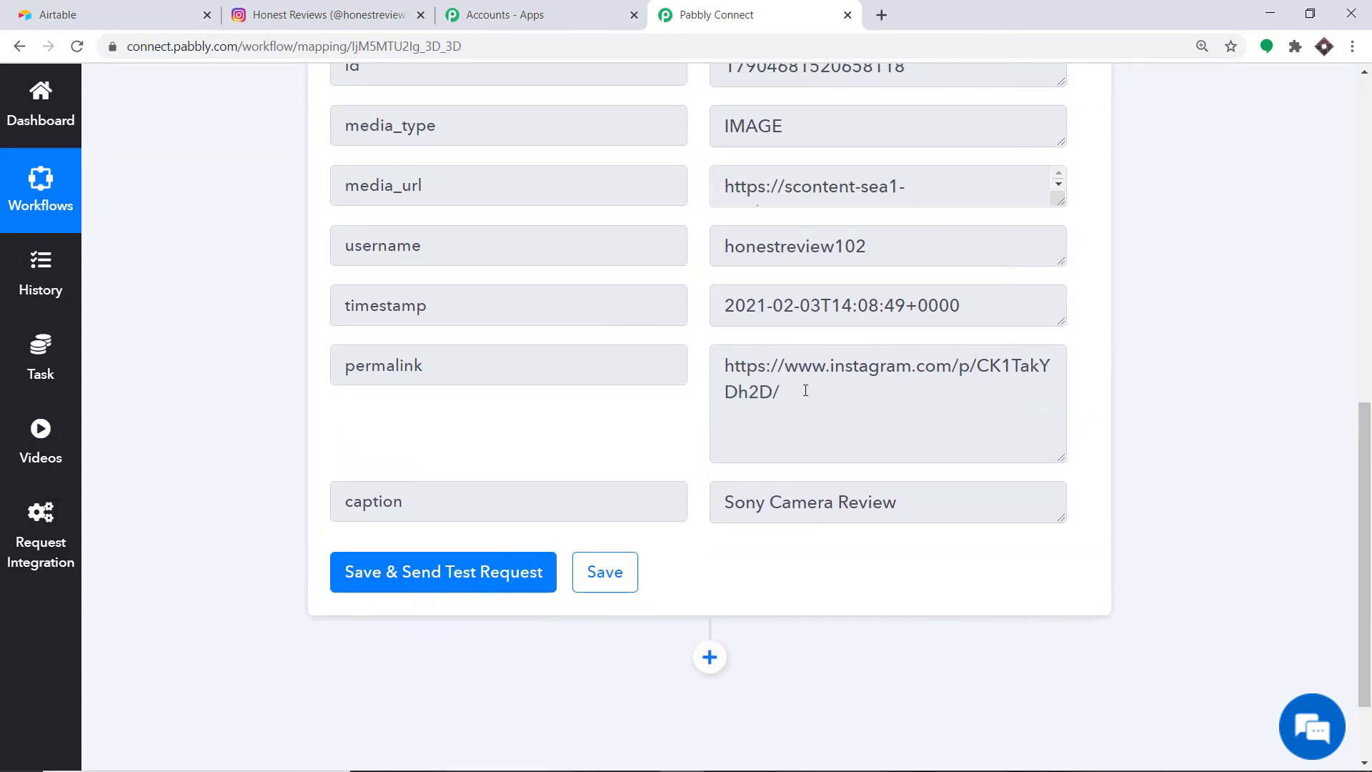
pyautogui.moveTo(805, 390); pyautogui.dragTo(691, 369)
pyautogui.rightClick(723, 367)
pyautogui.click(775, 384)
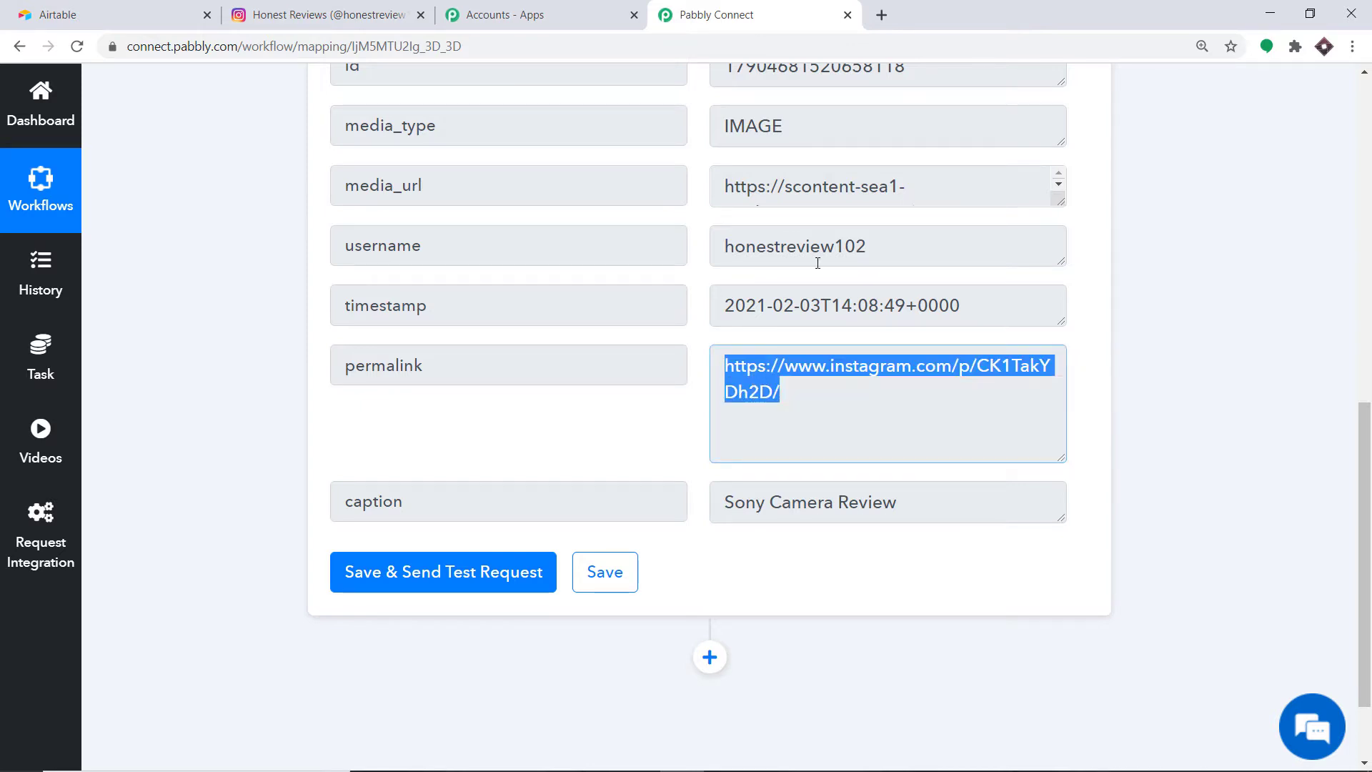
pyautogui.click(881, 15)
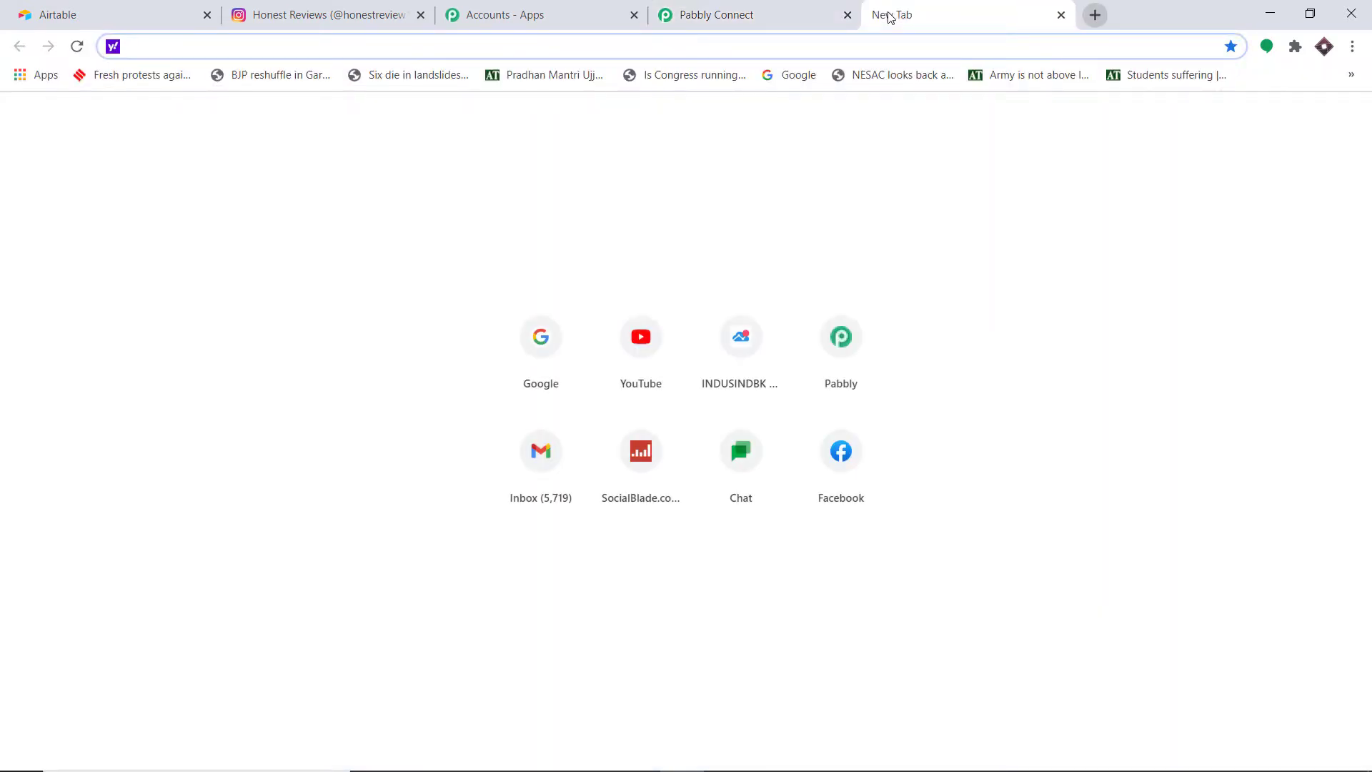
pyautogui.hotkey('ctrl', 'v')
pyautogui.press('Return')
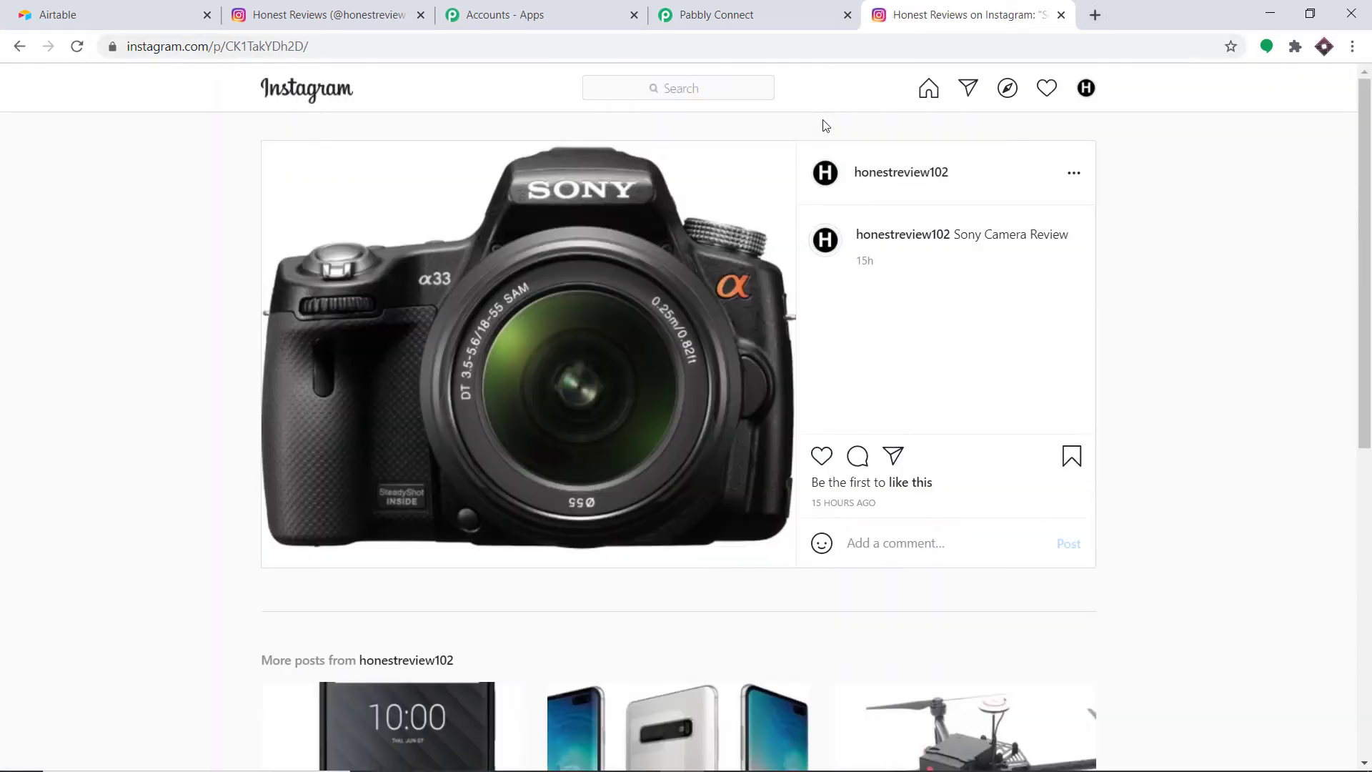
# Step: Reopen the Sony camera post on the Instagram profile and compare its caption with the API response in Pabbly Connect
pyautogui.click(365, 7)
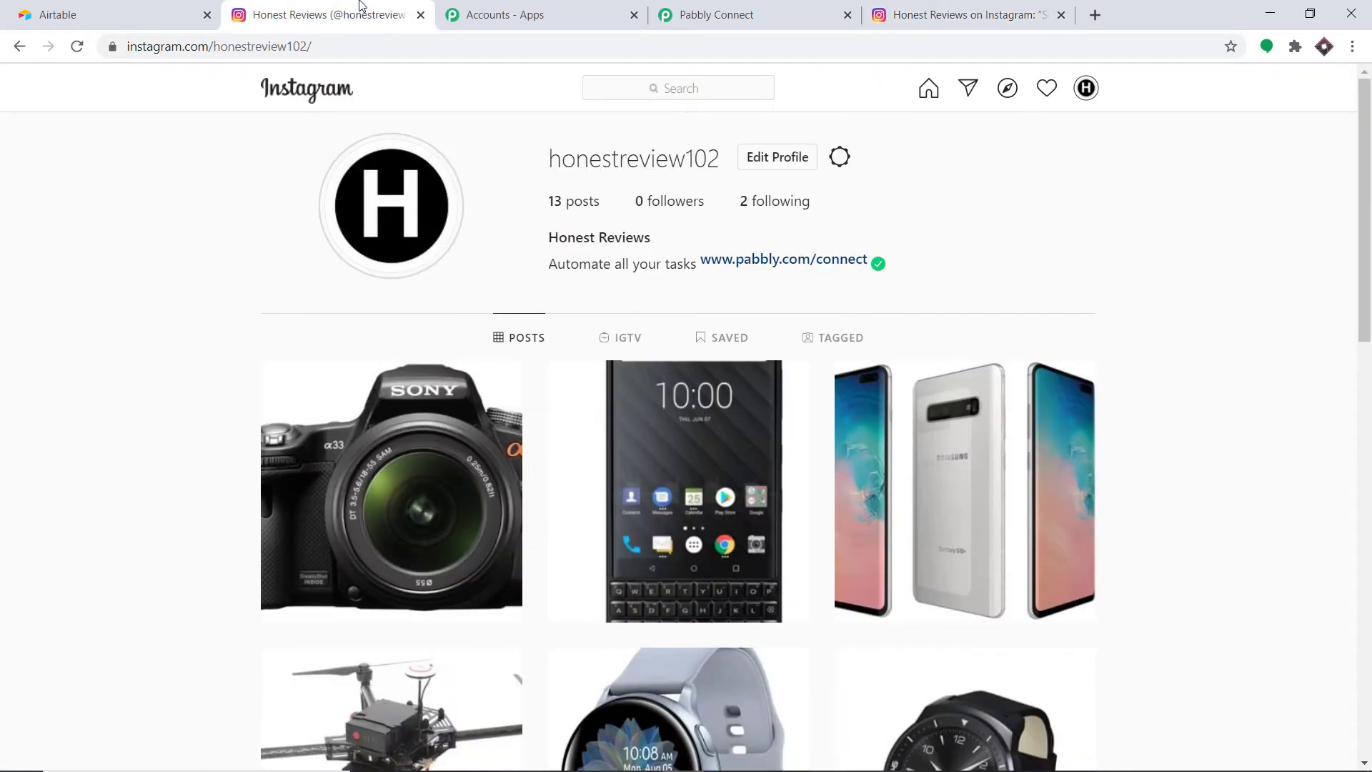
pyautogui.click(429, 493)
pyautogui.click(799, 7)
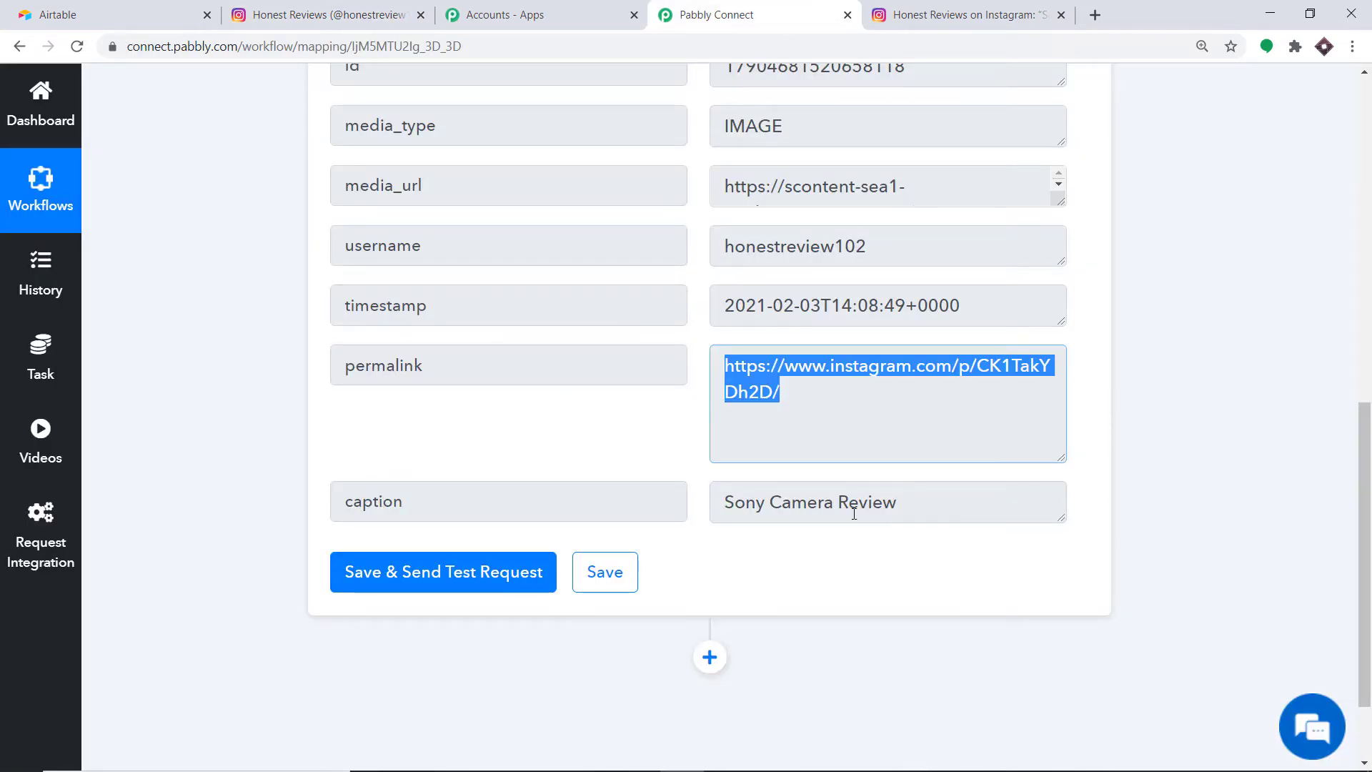
pyautogui.click(367, 7)
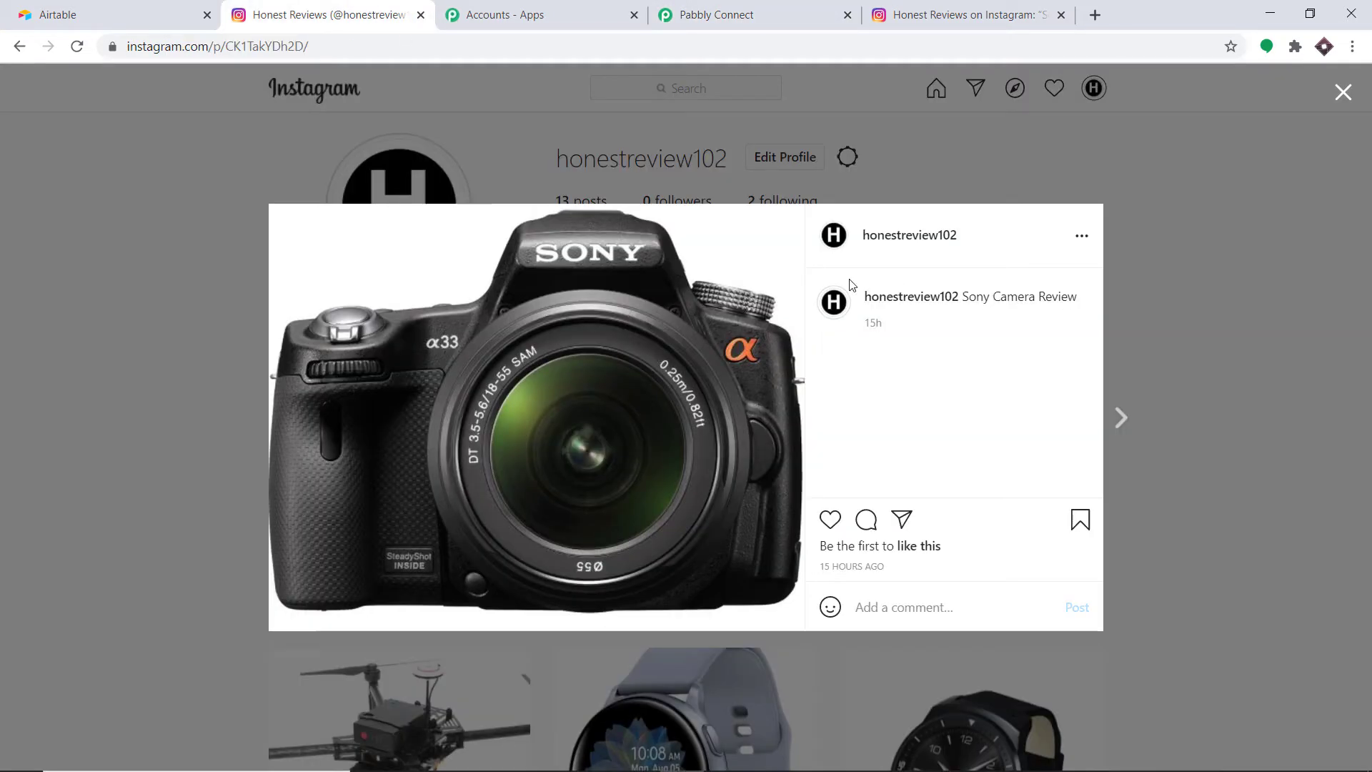
# Step: Return to Pabbly Connect, add an action step below the Instagram trigger and choose Airtable as its app
pyautogui.click(703, 7)
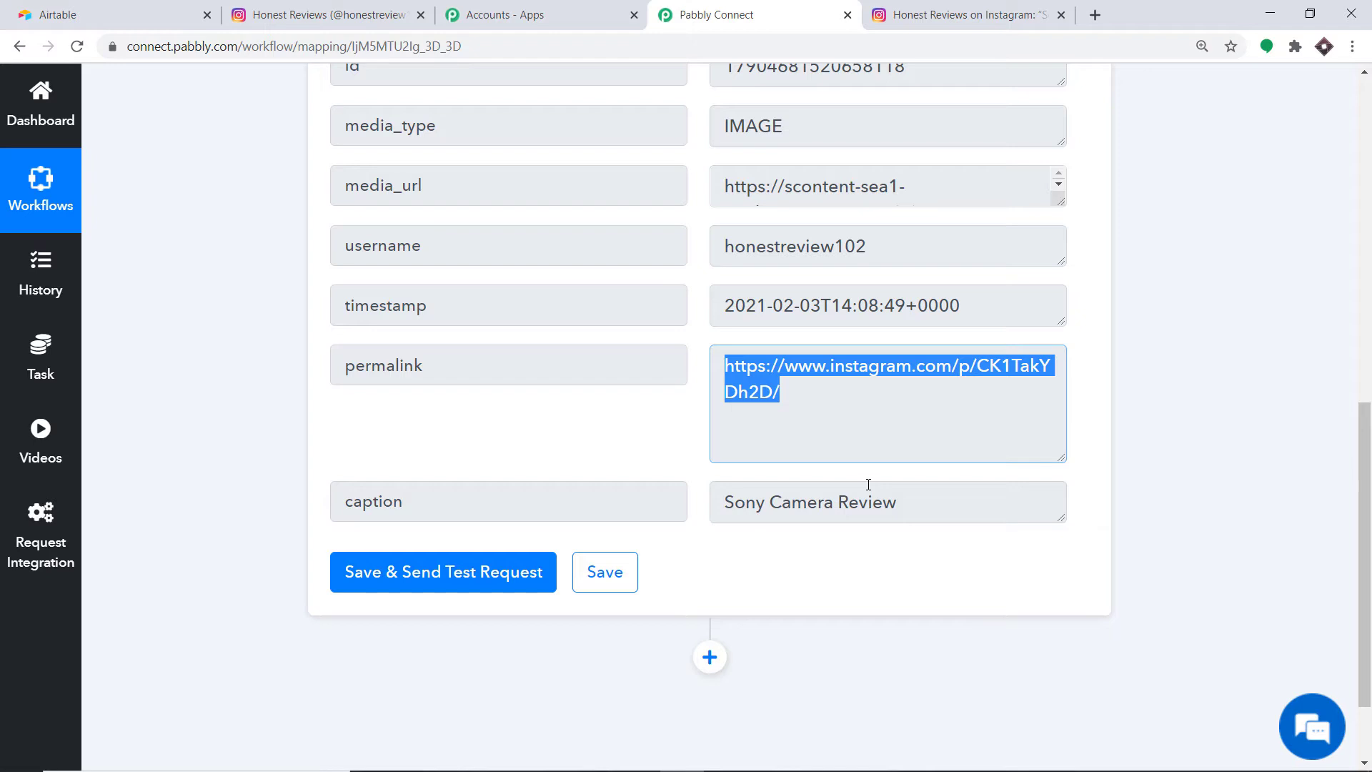
pyautogui.scroll(-2, 686, 500)
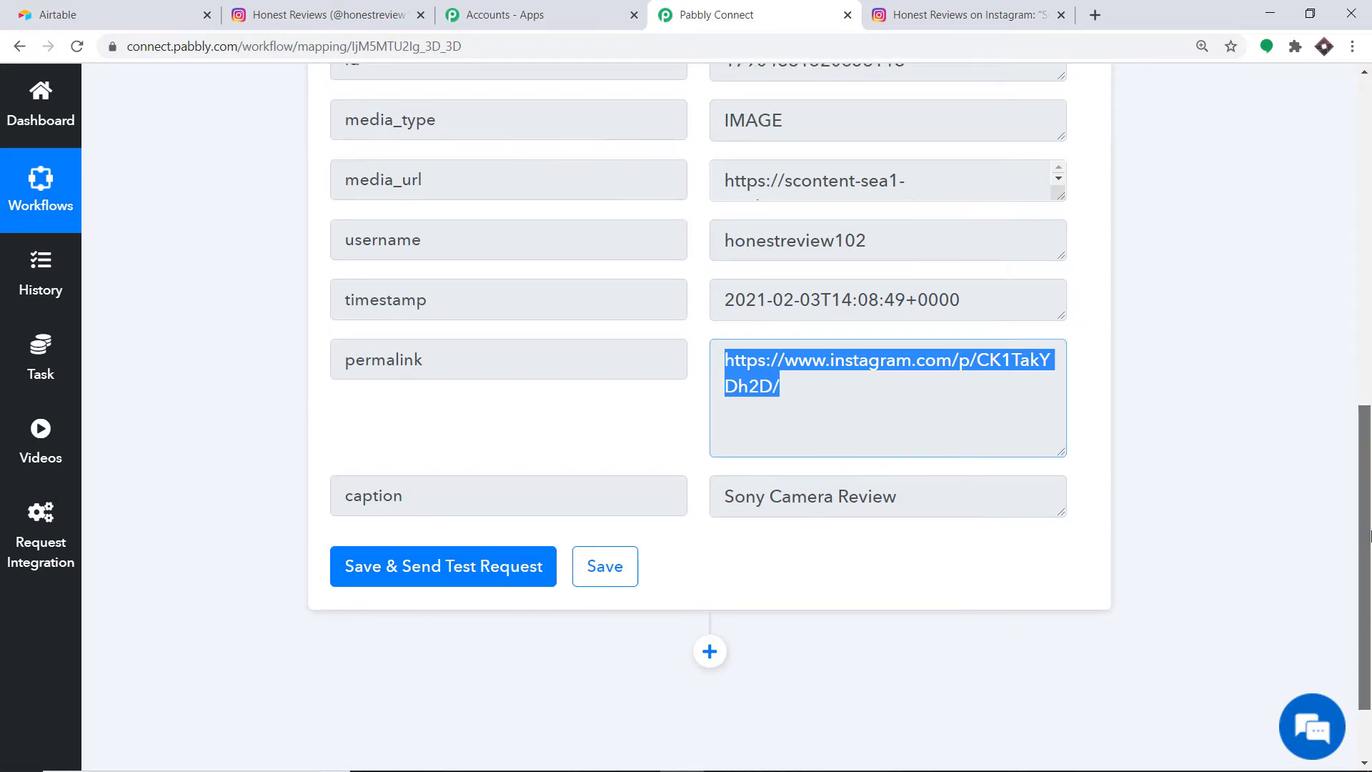
pyautogui.click(700, 547)
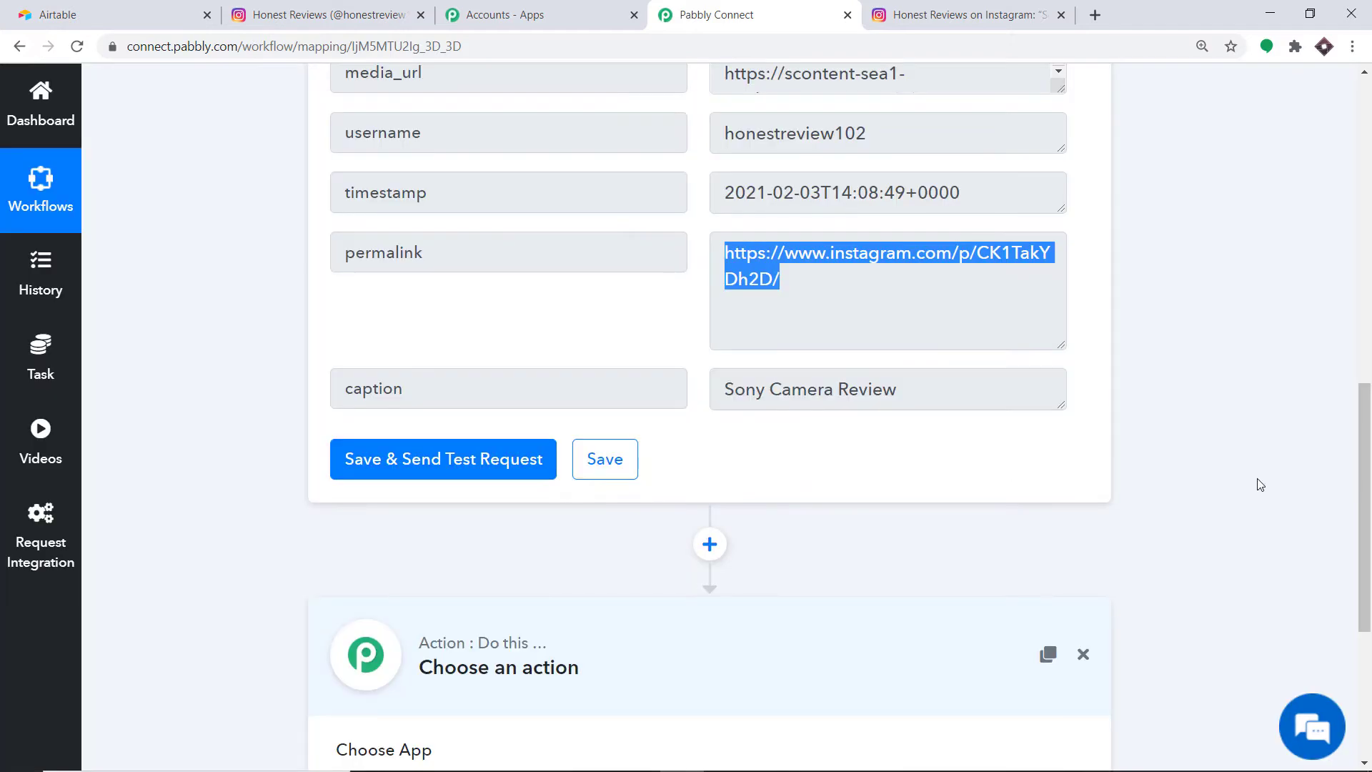
pyautogui.scroll(-5, 1361, 500)
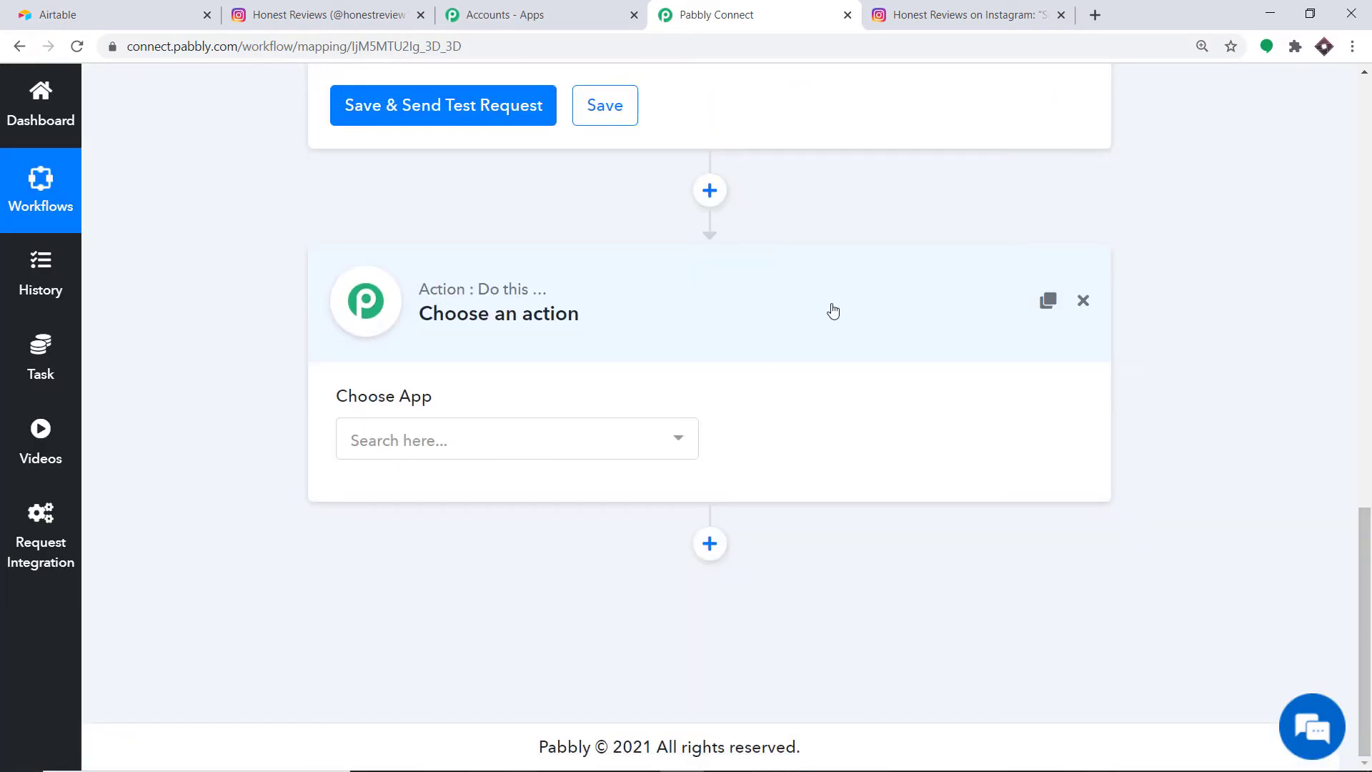
pyautogui.click(505, 438)
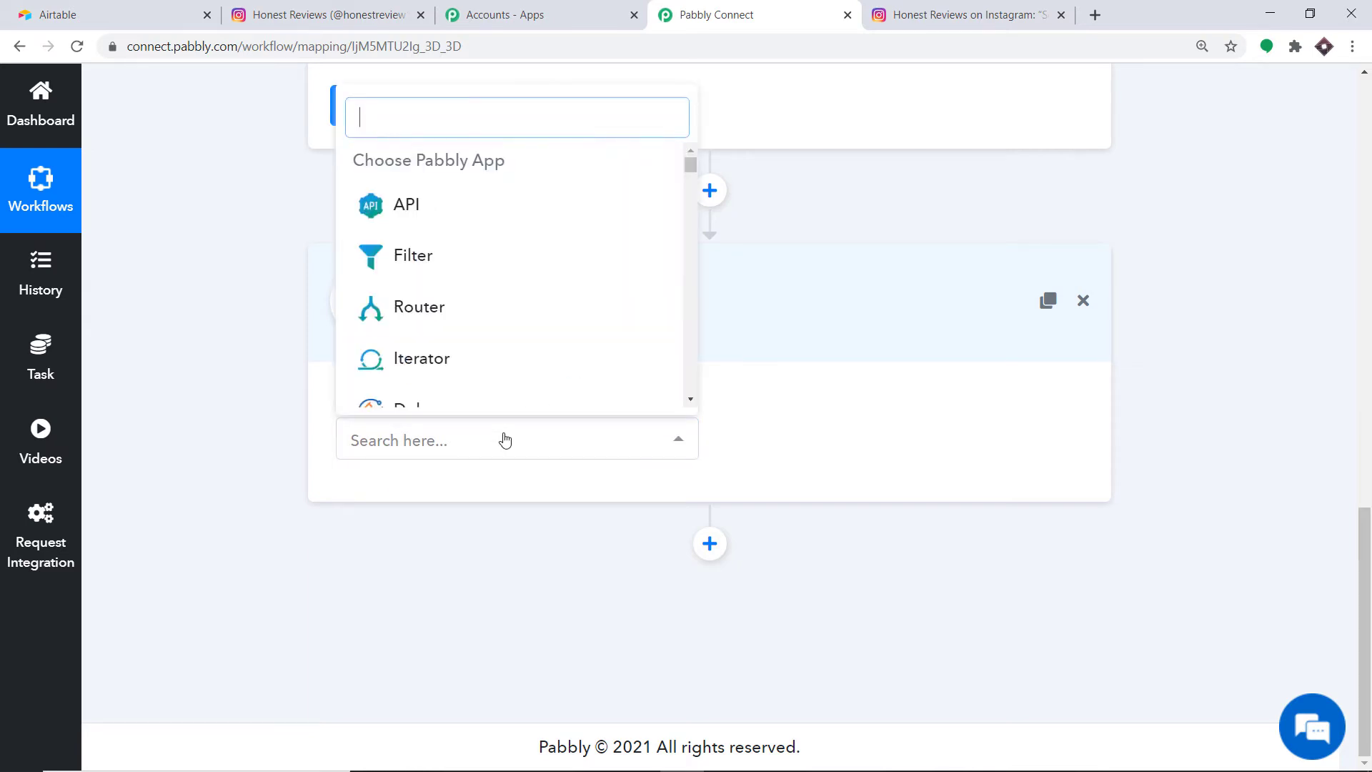
pyautogui.write('airt')
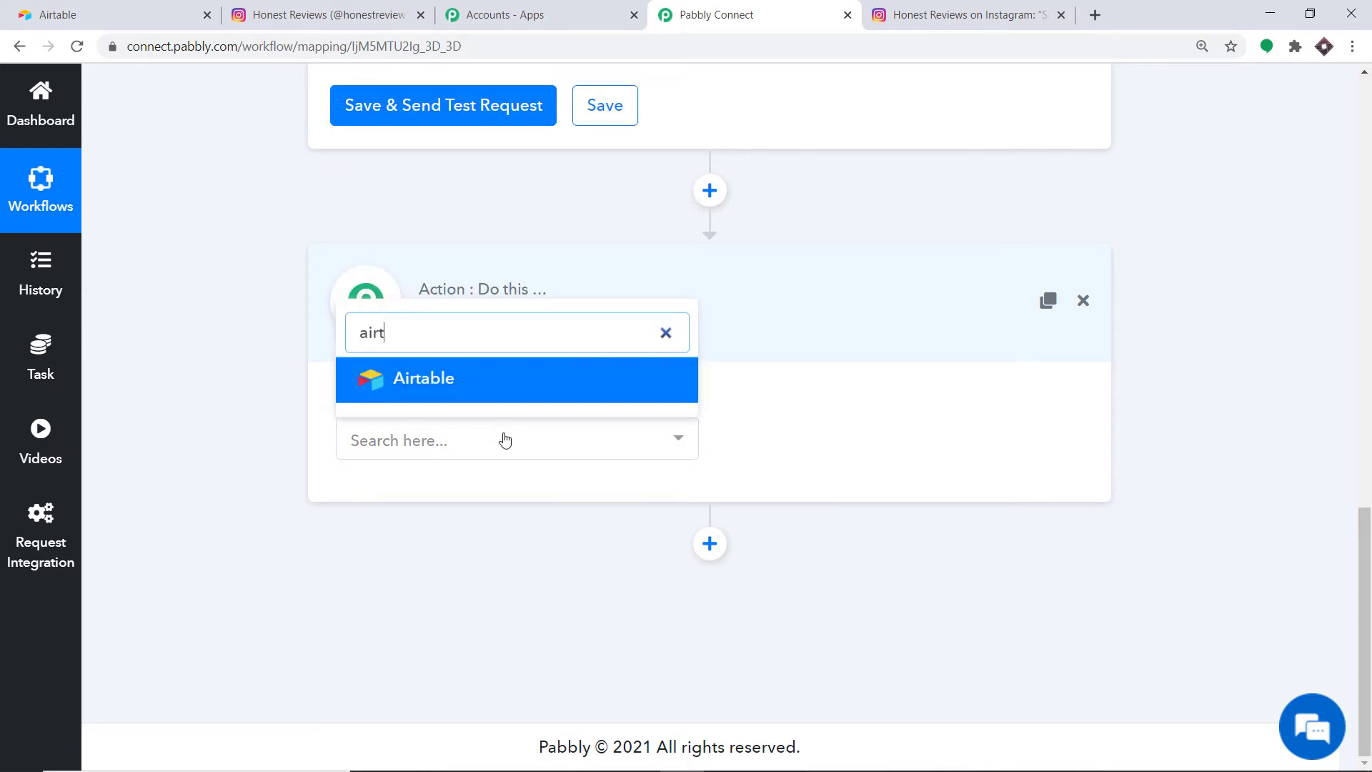
pyautogui.click(480, 401)
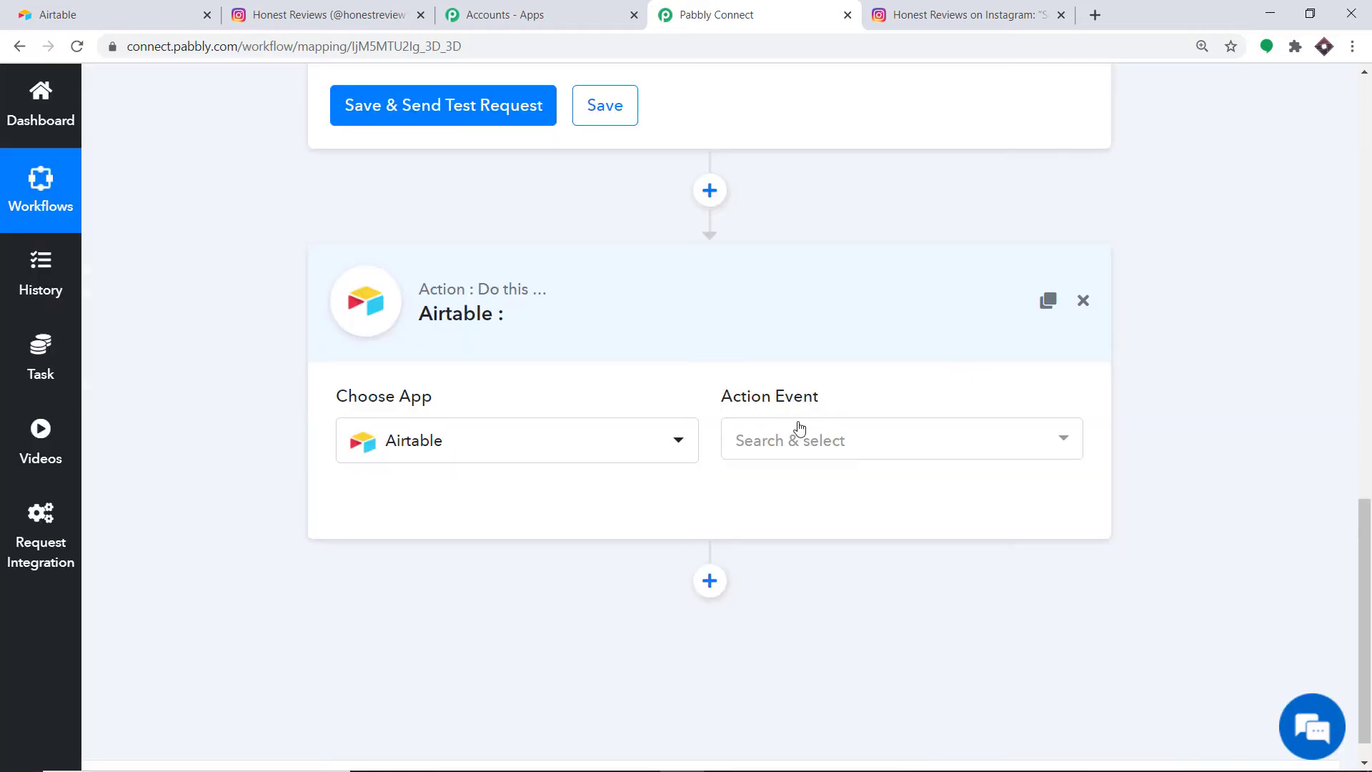
# Step: Set the Airtable action event to Create Record and review the other available events without changing it
pyautogui.click(799, 428)
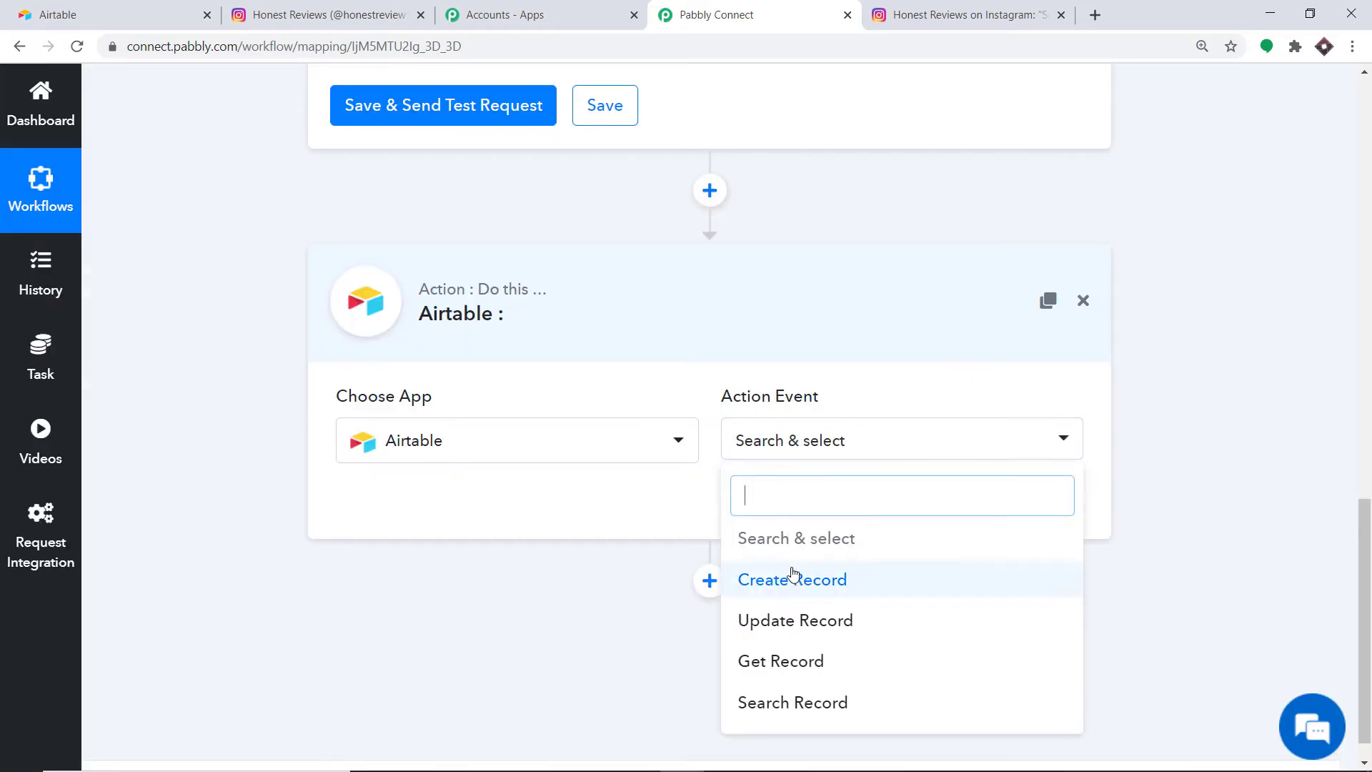
pyautogui.click(791, 575)
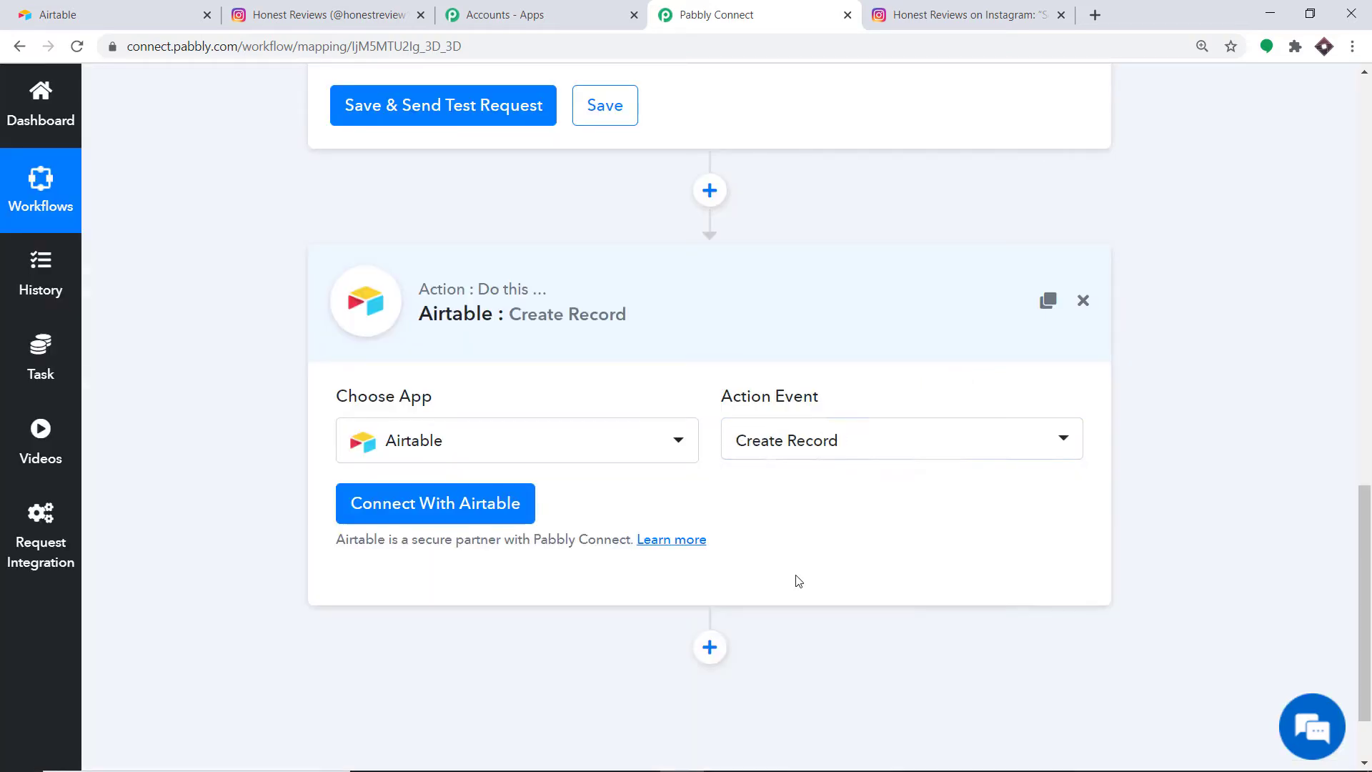
pyautogui.click(811, 447)
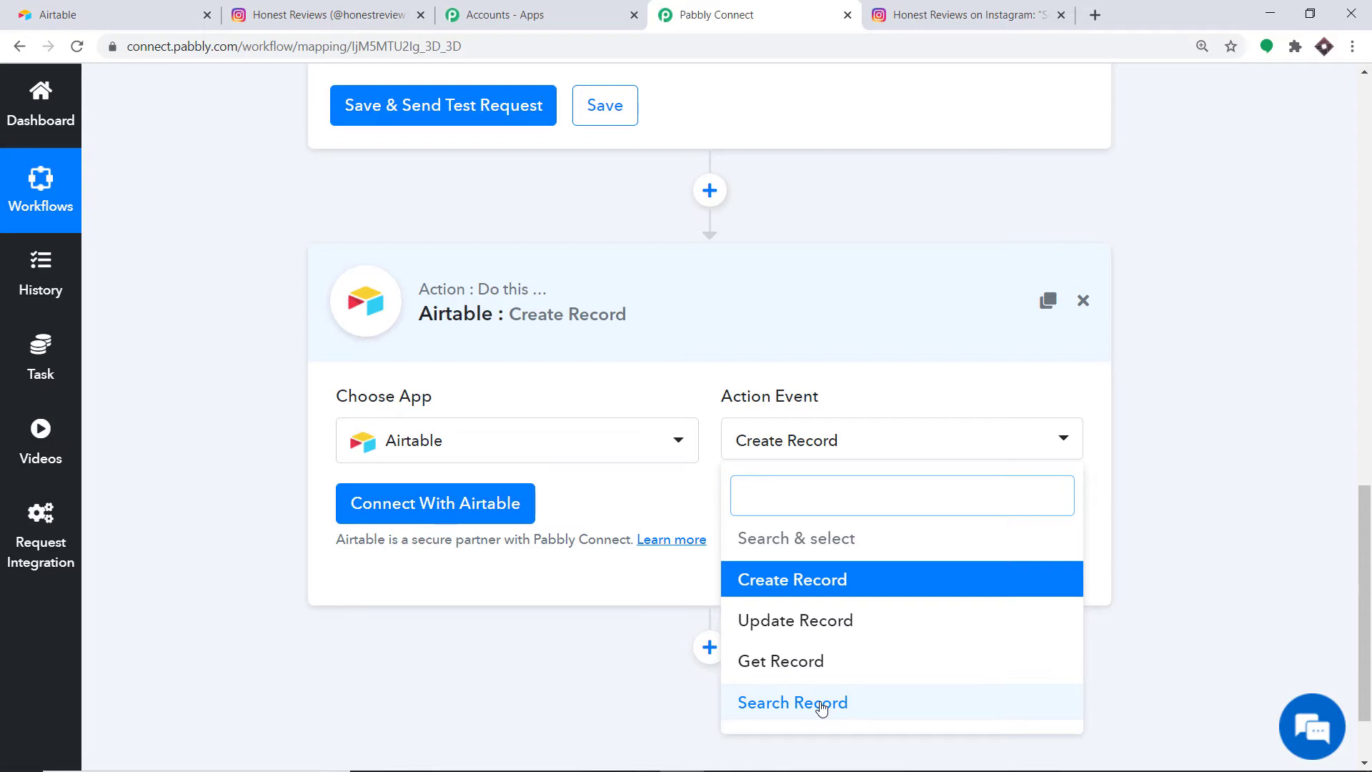
pyautogui.click(638, 504)
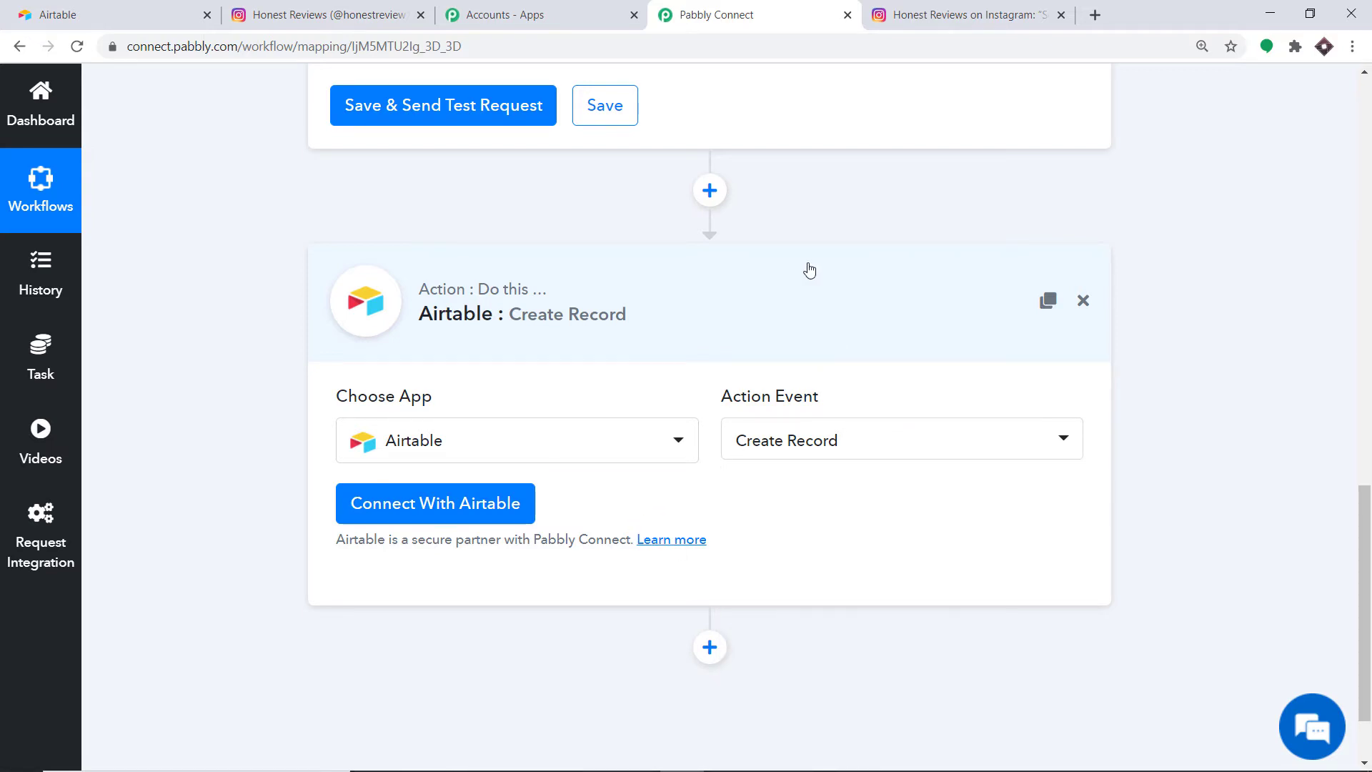
# Step: Begin connecting Airtable with new credentials and copy the personal API key from the Airtable account overview
pyautogui.click(415, 516)
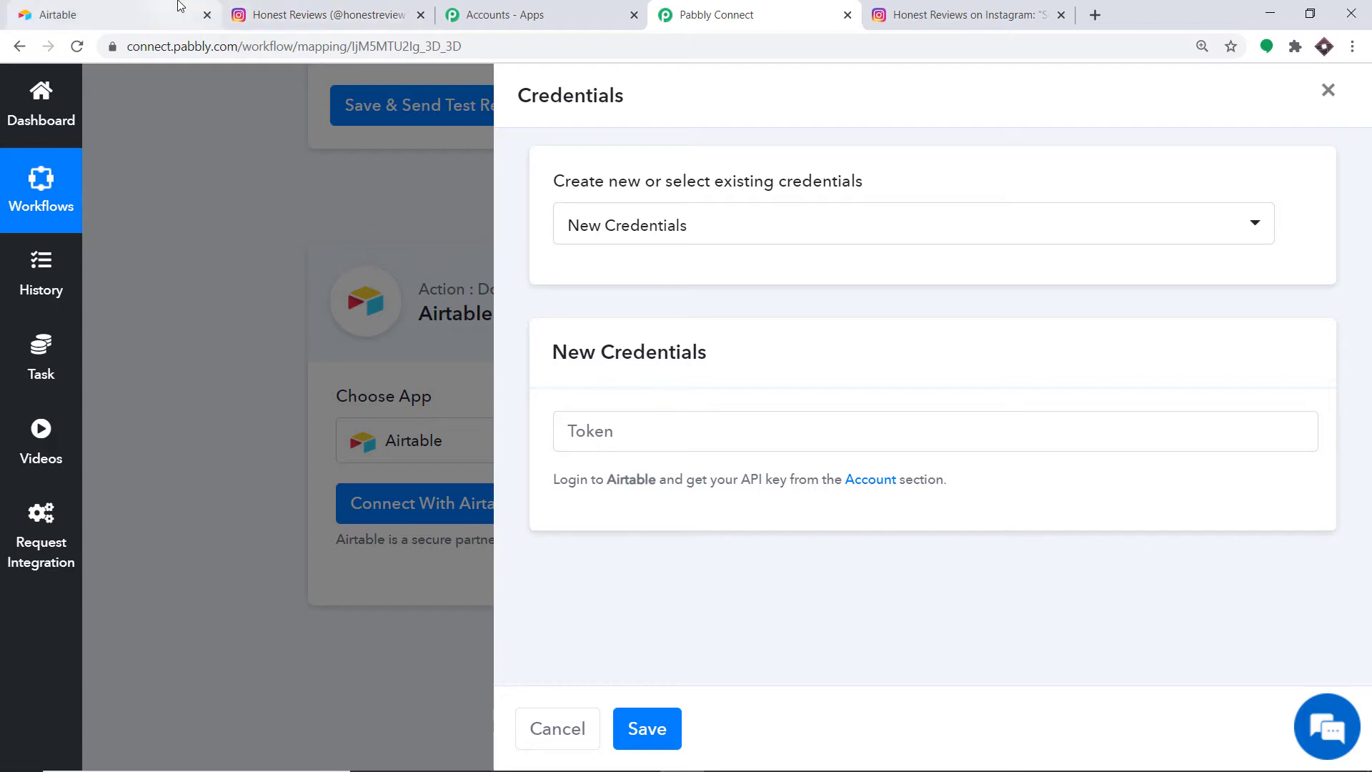
pyautogui.click(115, 14)
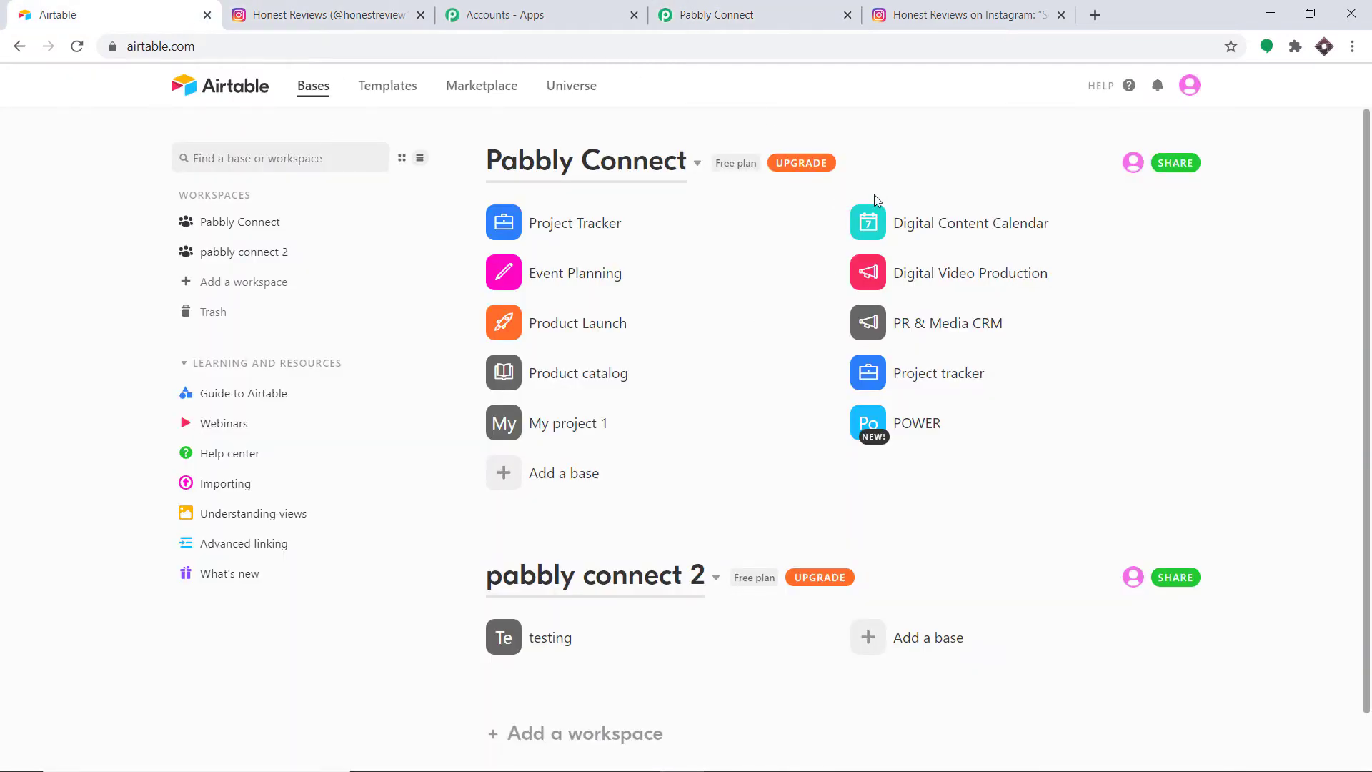
pyautogui.click(1191, 84)
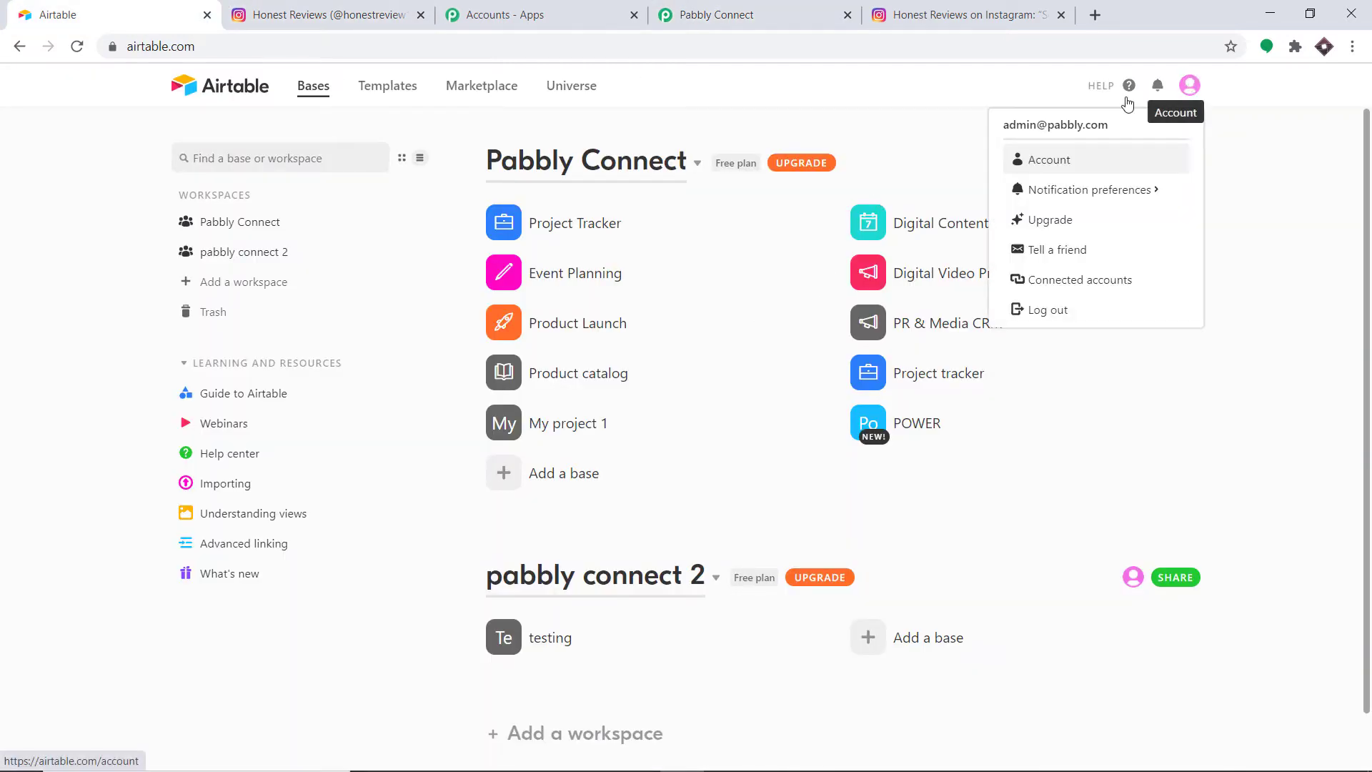
pyautogui.click(1040, 160)
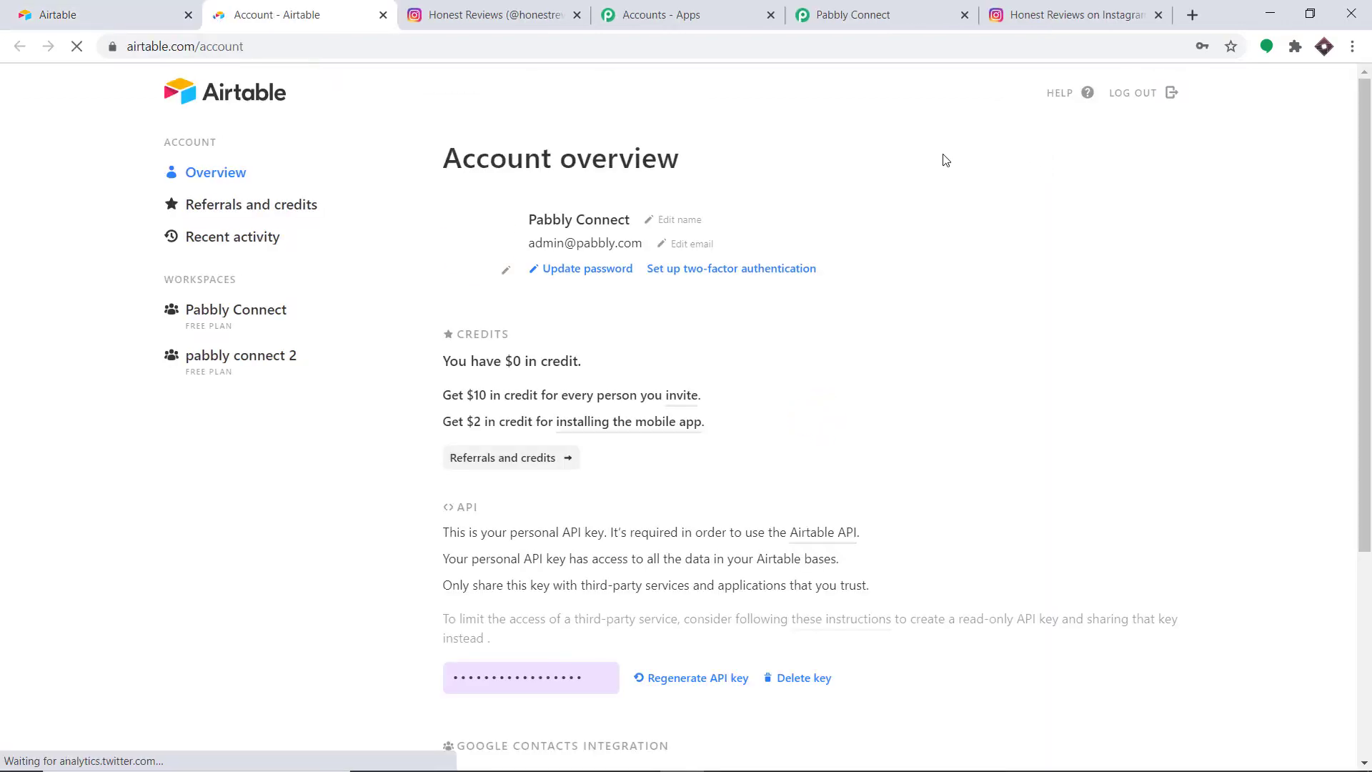
pyautogui.scroll(-2, 694, 388)
pyautogui.scroll(-1, 693, 388)
pyautogui.click(553, 495)
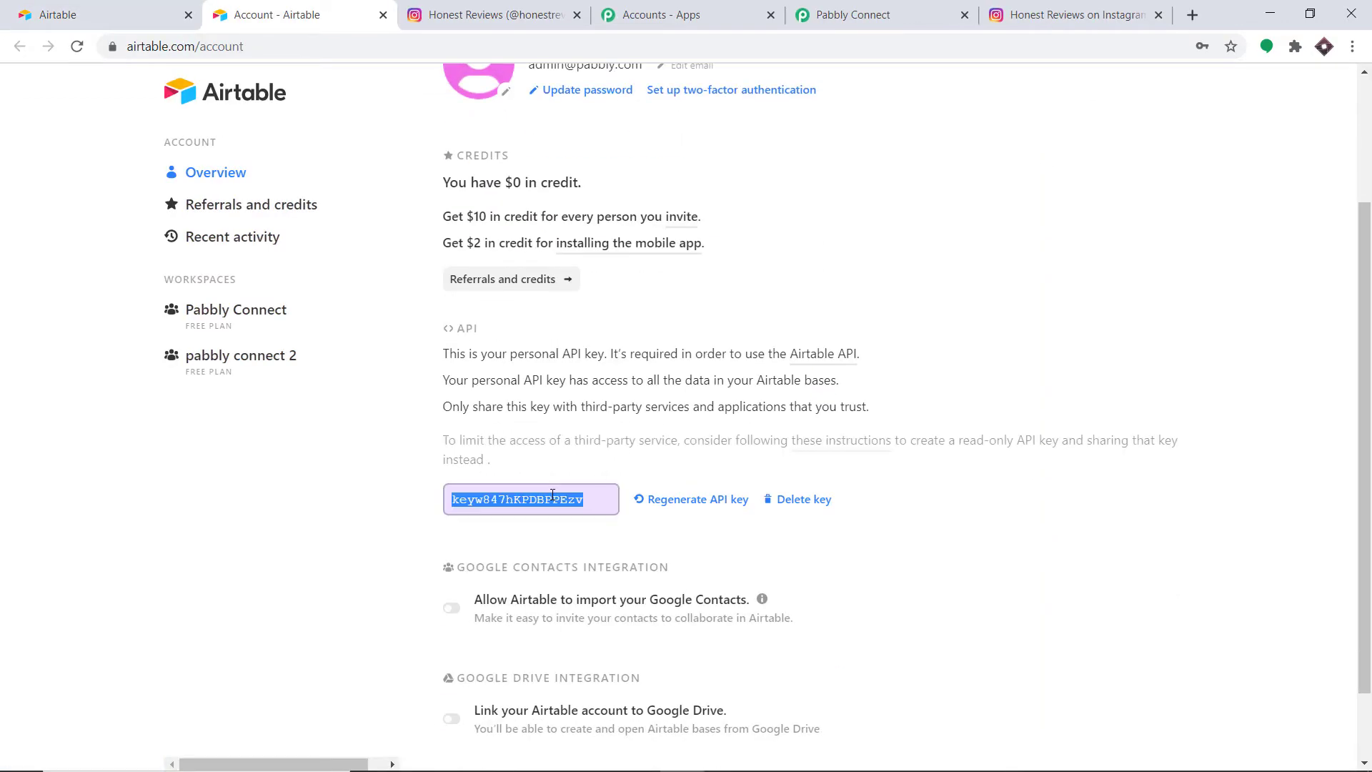
pyautogui.rightClick(553, 495)
pyautogui.click(560, 506)
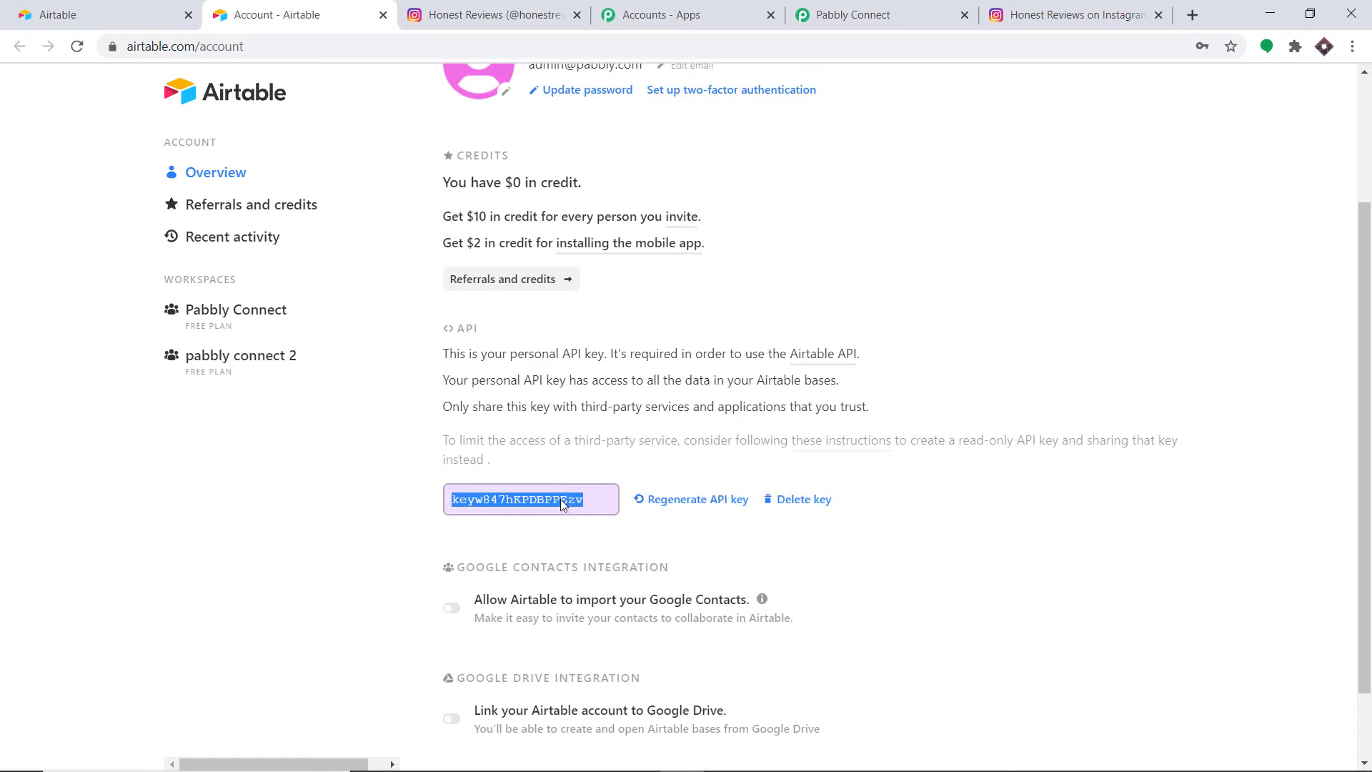
# Step: Paste the Airtable API key as the token for the new credentials in Pabbly Connect and save the connection
pyautogui.click(857, 15)
pyautogui.click(647, 447)
pyautogui.rightClick(616, 438)
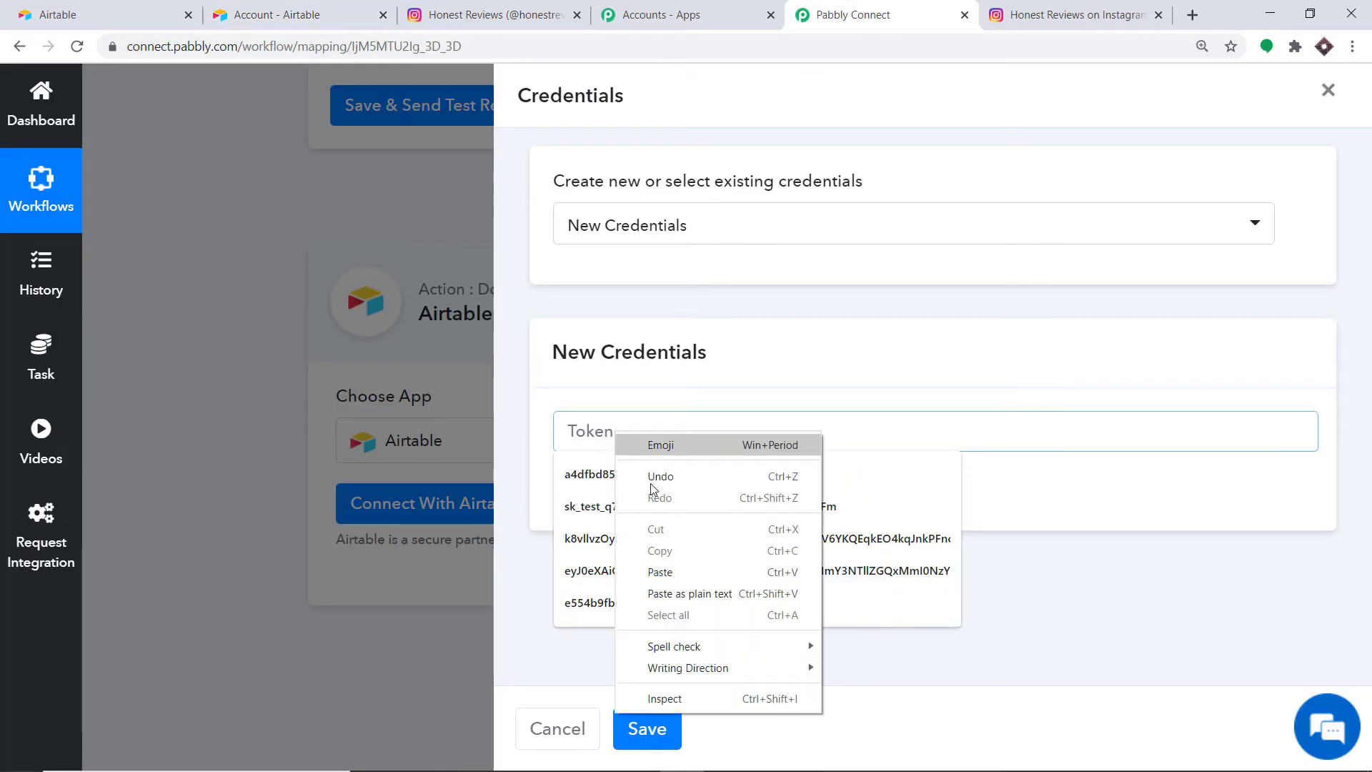
pyautogui.click(658, 570)
pyautogui.click(795, 308)
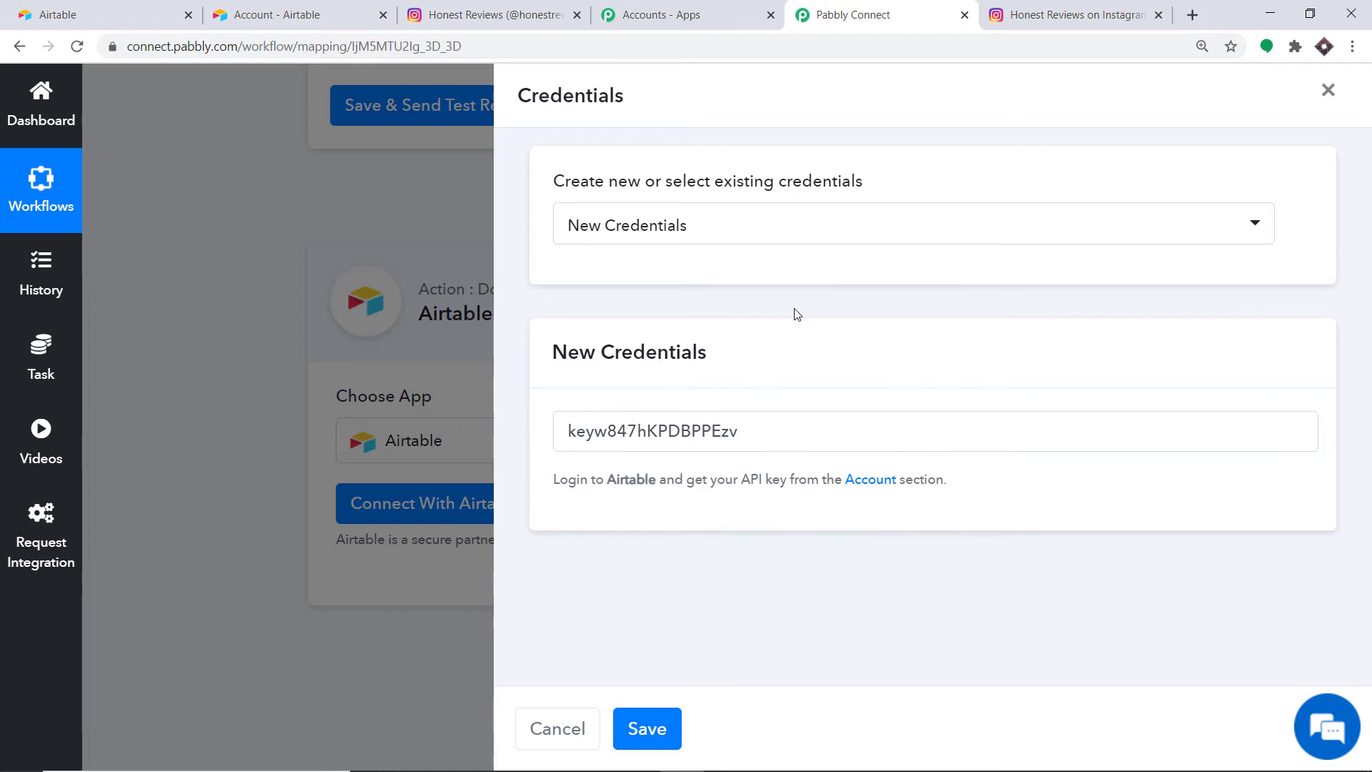
pyautogui.click(643, 727)
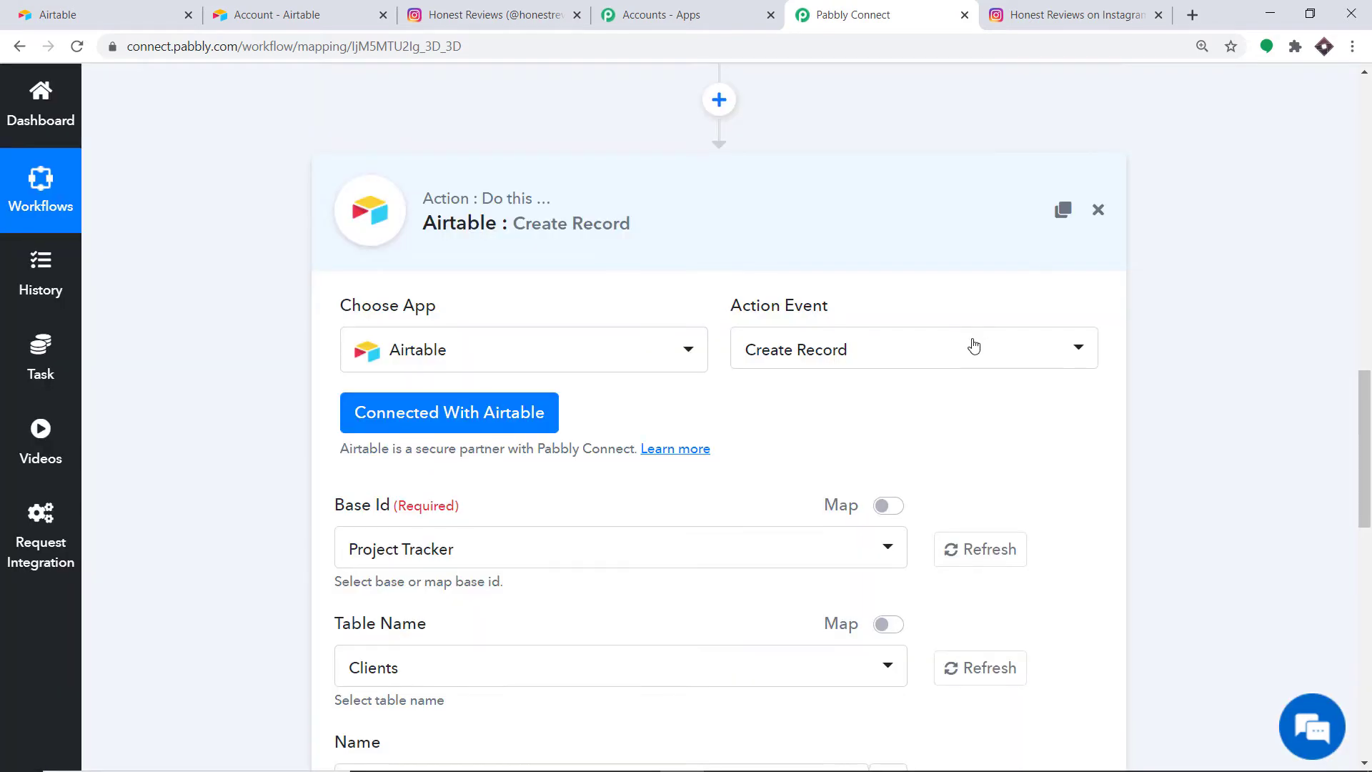
# Step: Review the fields of the Airtable Create Record action and the bases offered for Base Id
pyautogui.scroll(-2, 973, 350)
pyautogui.scroll(-1, 973, 346)
pyautogui.scroll(-8, 830, 343)
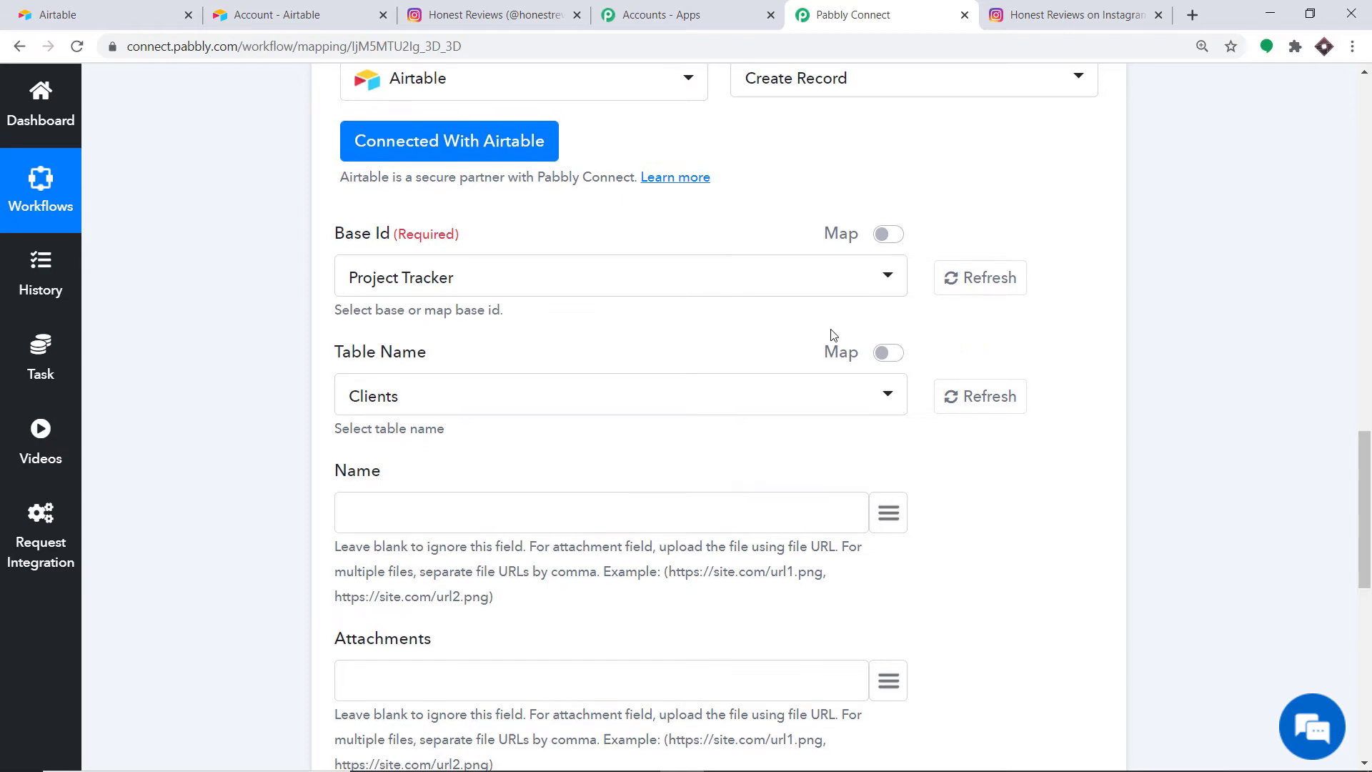
pyautogui.scroll(10, 830, 344)
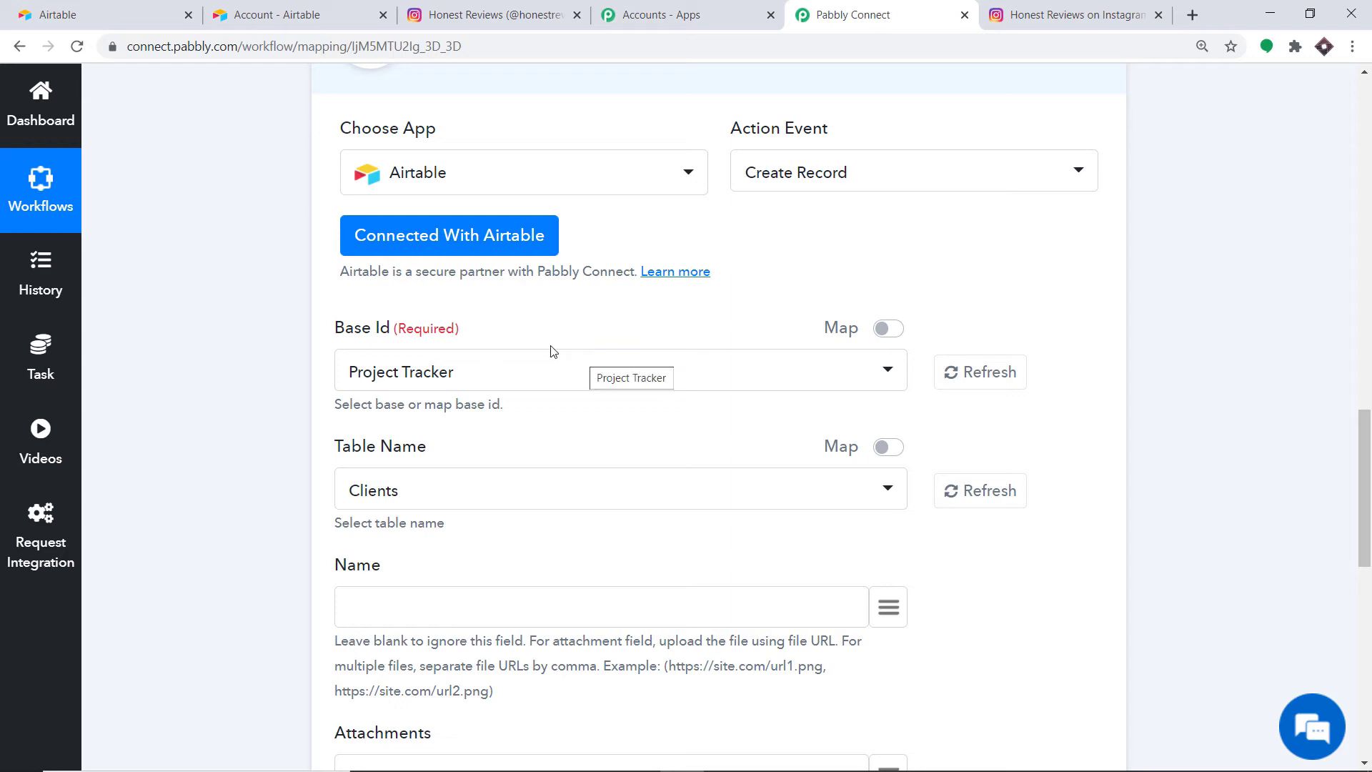
pyautogui.click(431, 384)
pyautogui.scroll(-2, 465, 524)
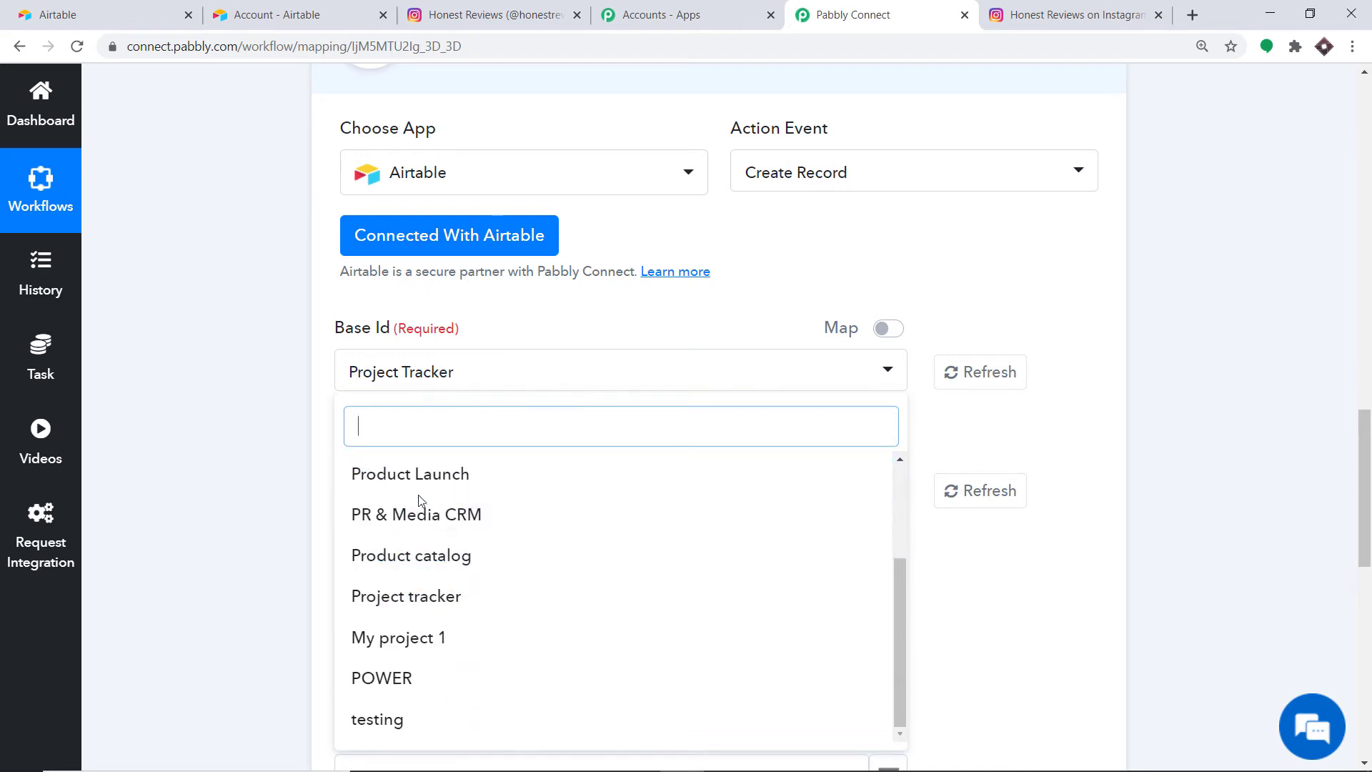
pyautogui.scroll(3, 459, 471)
# Step: Go to the Airtable bases overview and compare its bases with the Base Id choices in Pabbly Connect
pyautogui.click(293, 15)
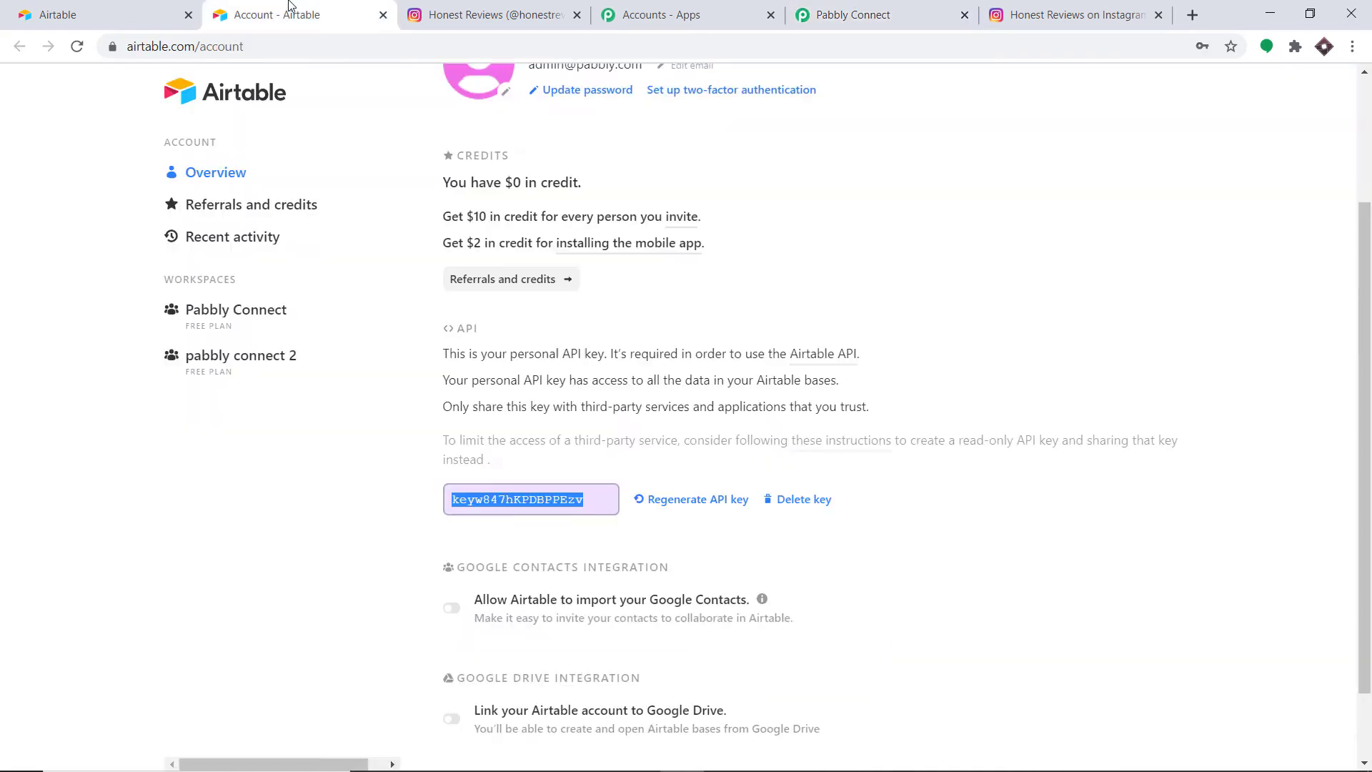
pyautogui.scroll(3, 1144, 178)
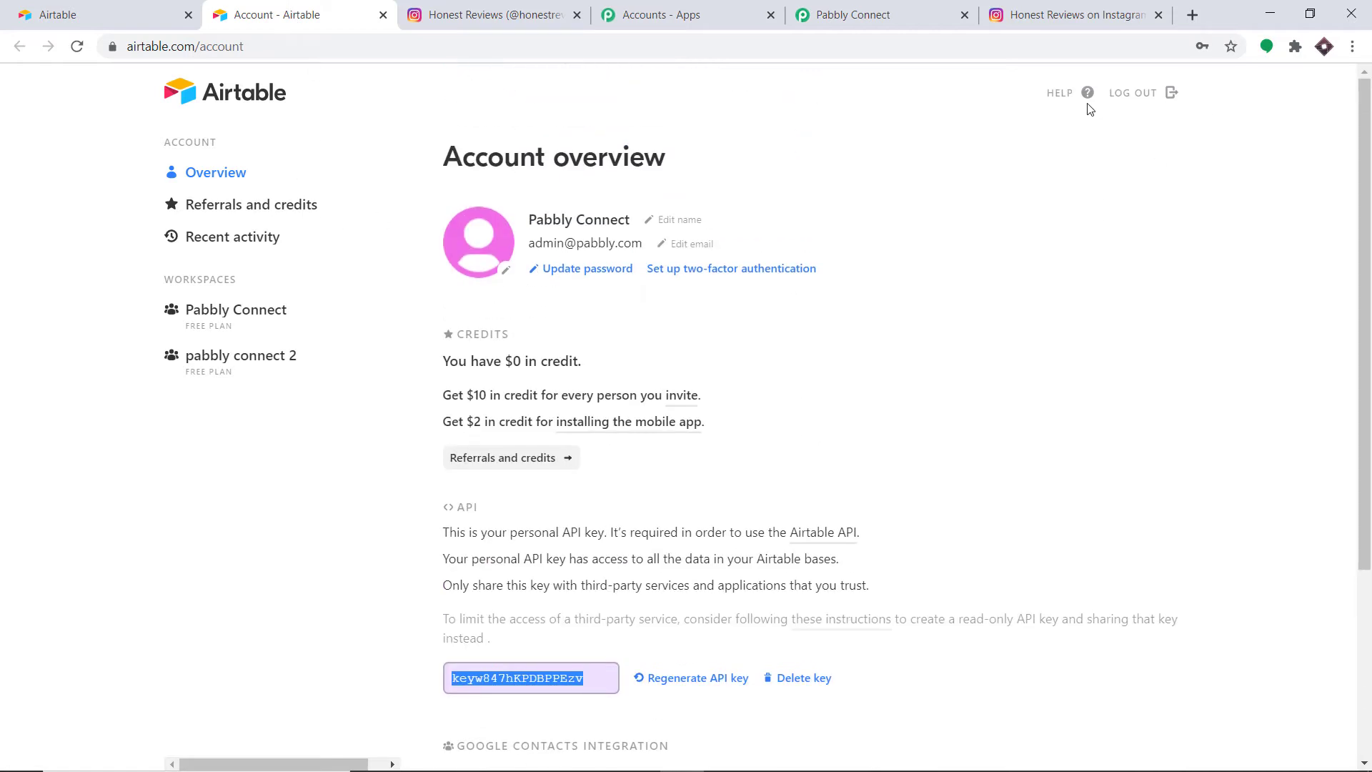
pyautogui.press('F5')
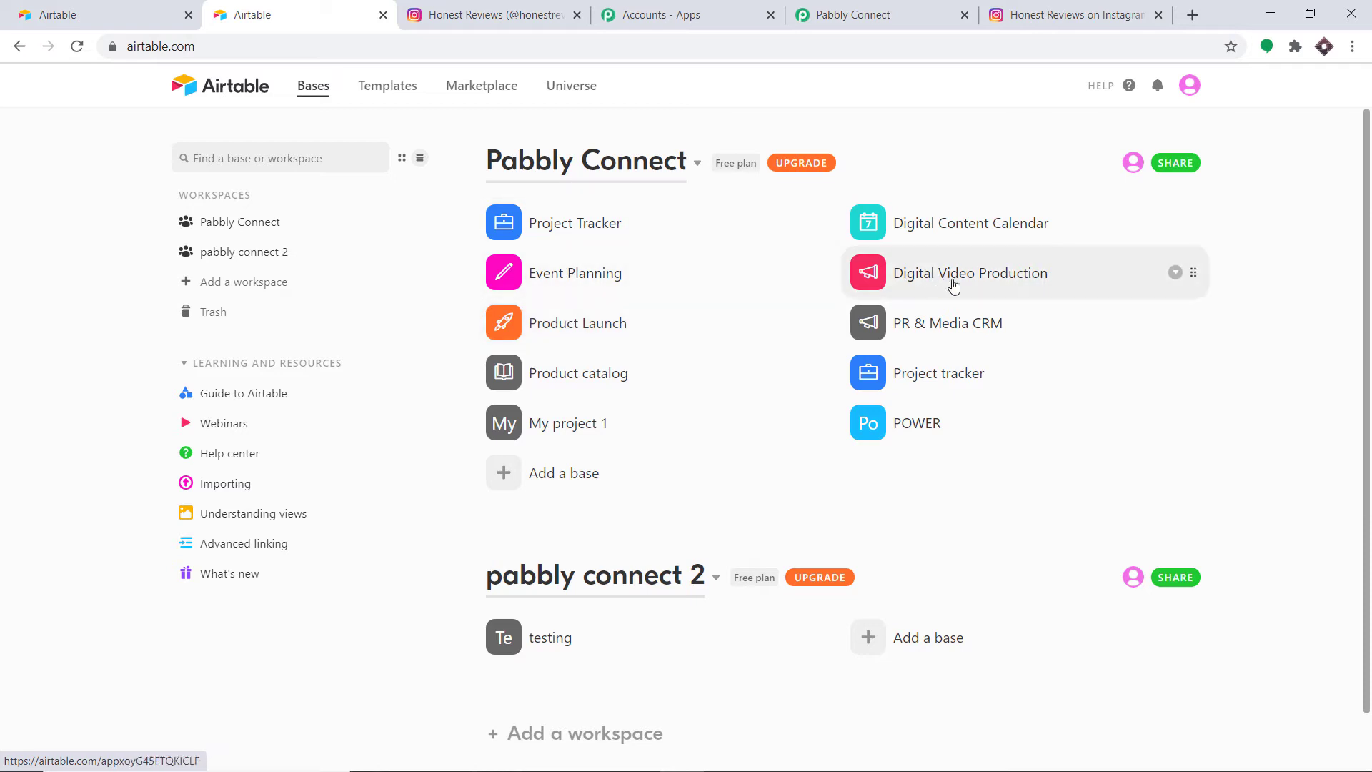
pyautogui.click(514, 7)
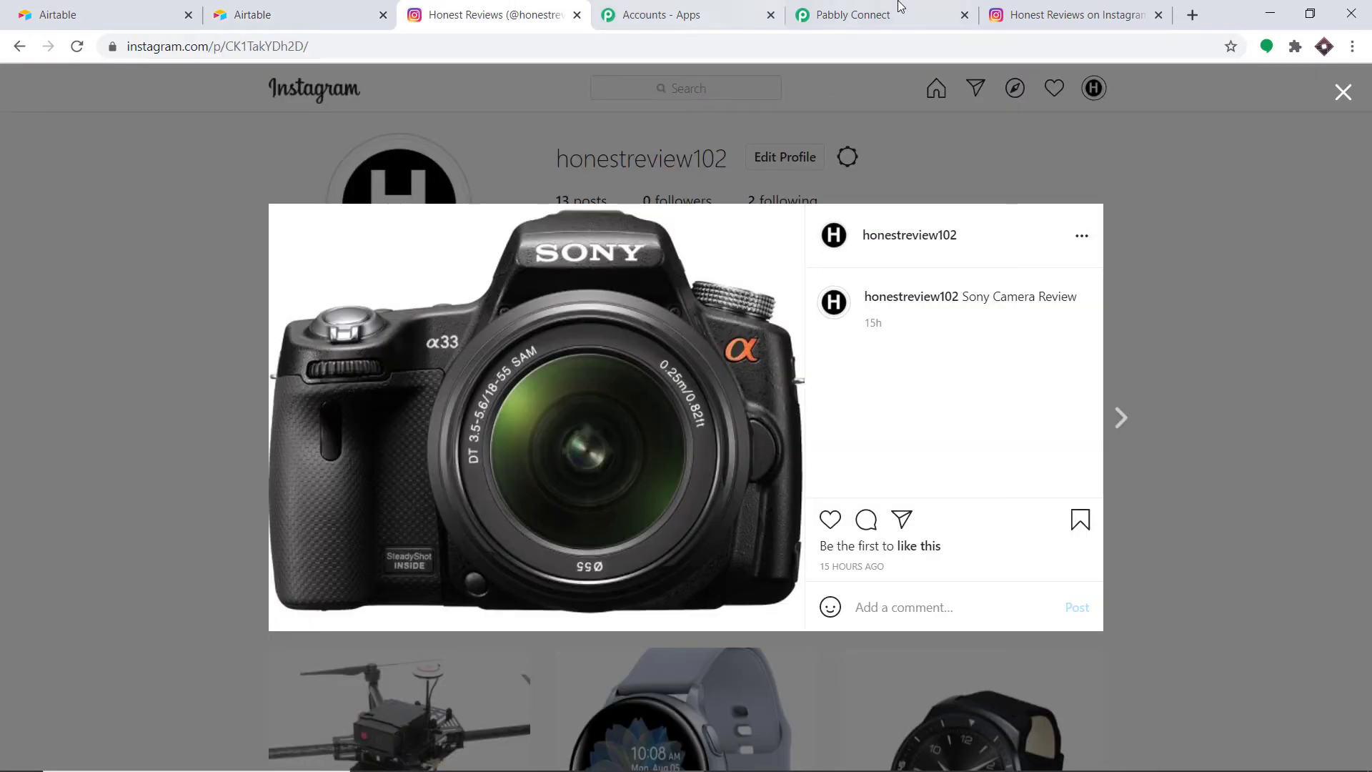
pyautogui.click(898, 6)
pyautogui.click(320, 18)
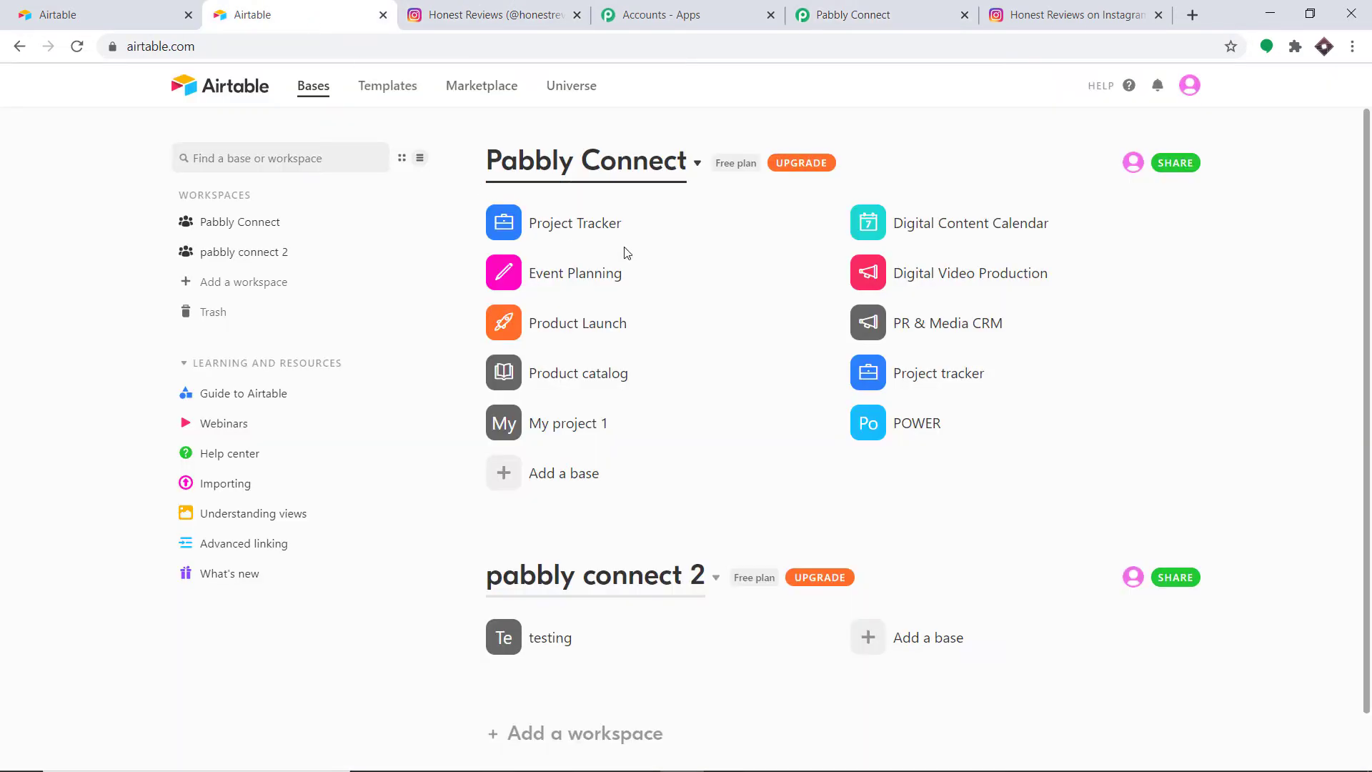
pyautogui.click(869, 12)
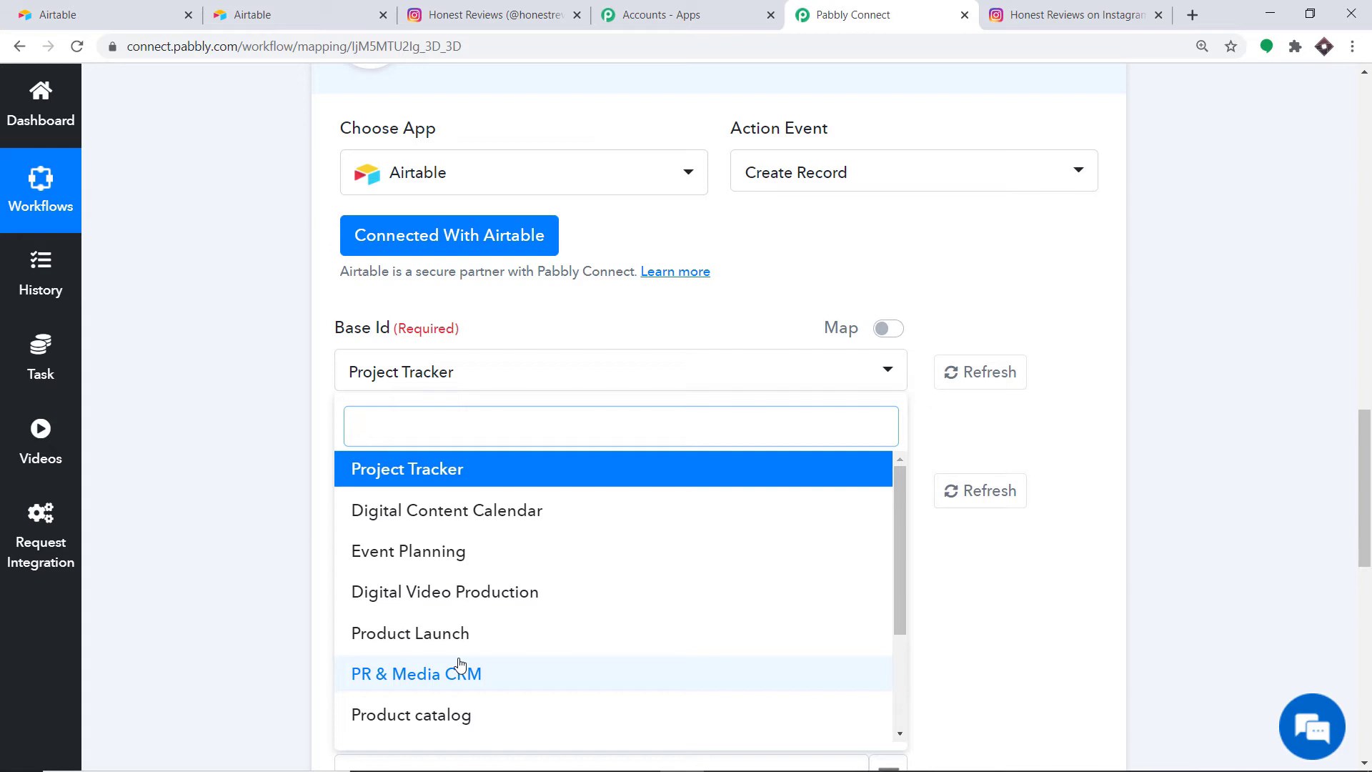
# Step: Create a base from scratch in Airtable's Pabbly Connect workspace and name it Instagram
pyautogui.click(279, 10)
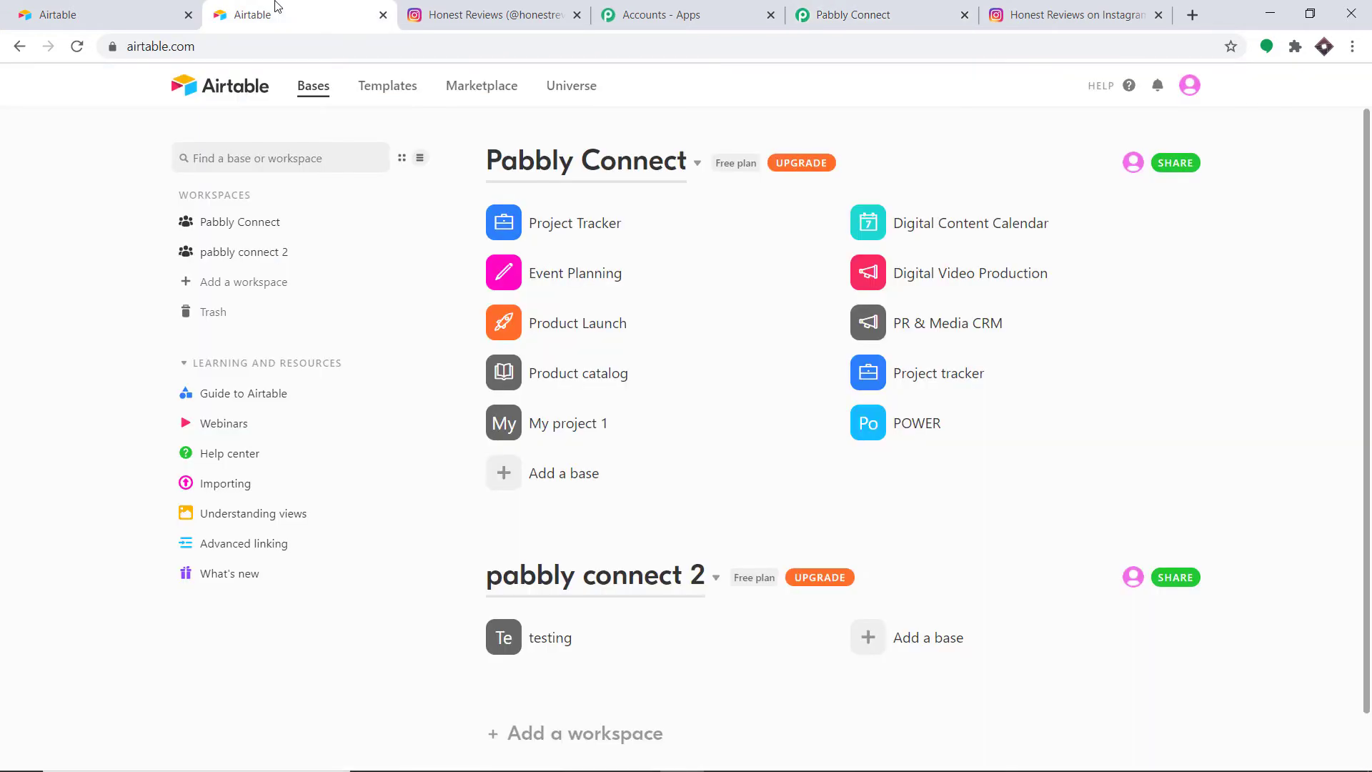
pyautogui.click(554, 468)
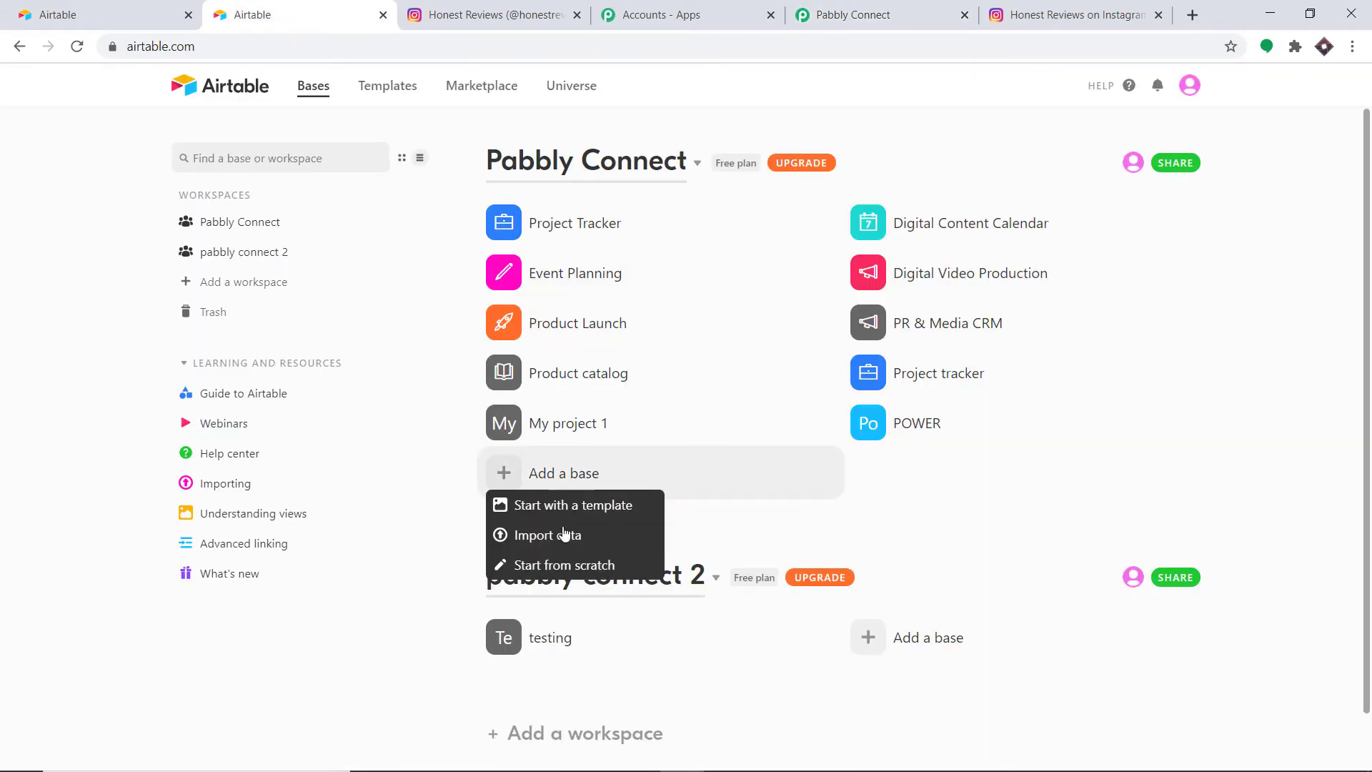
pyautogui.click(572, 558)
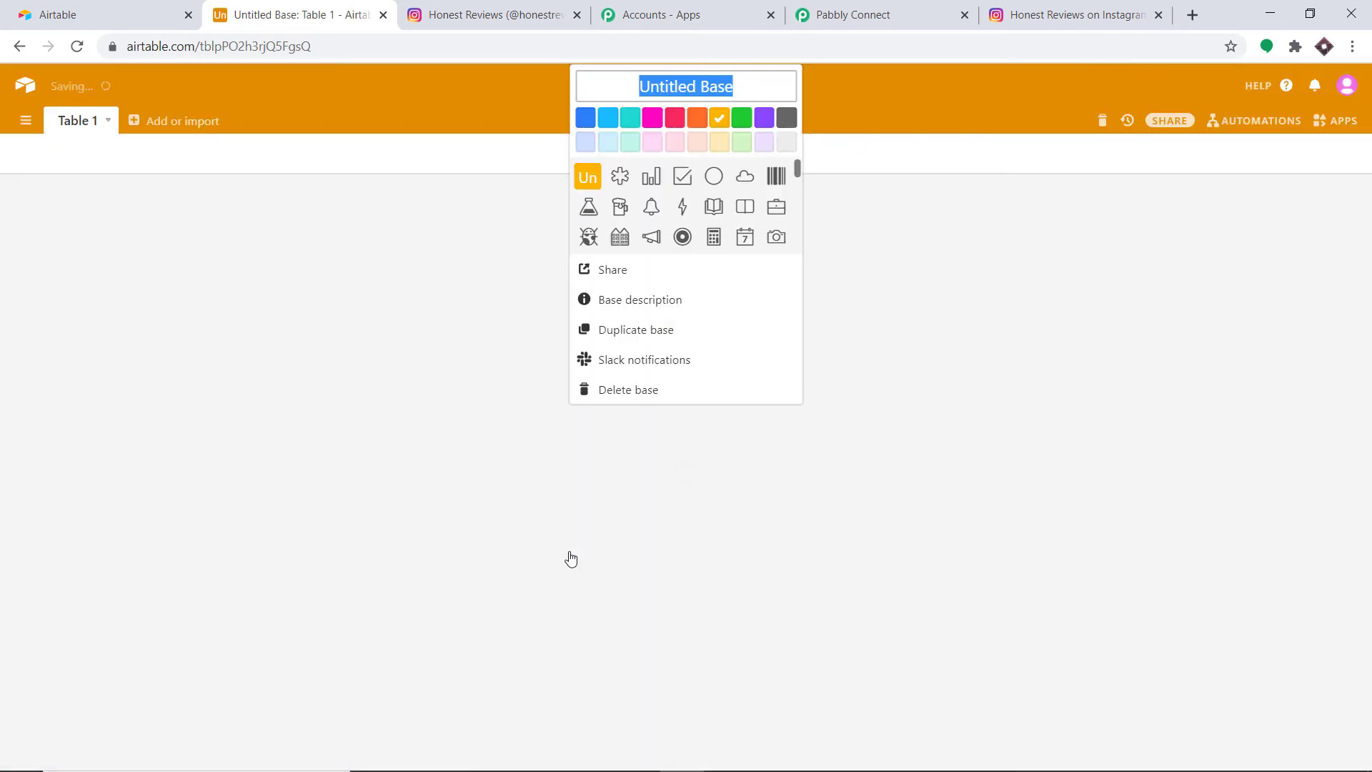
pyautogui.press('BackSpace')
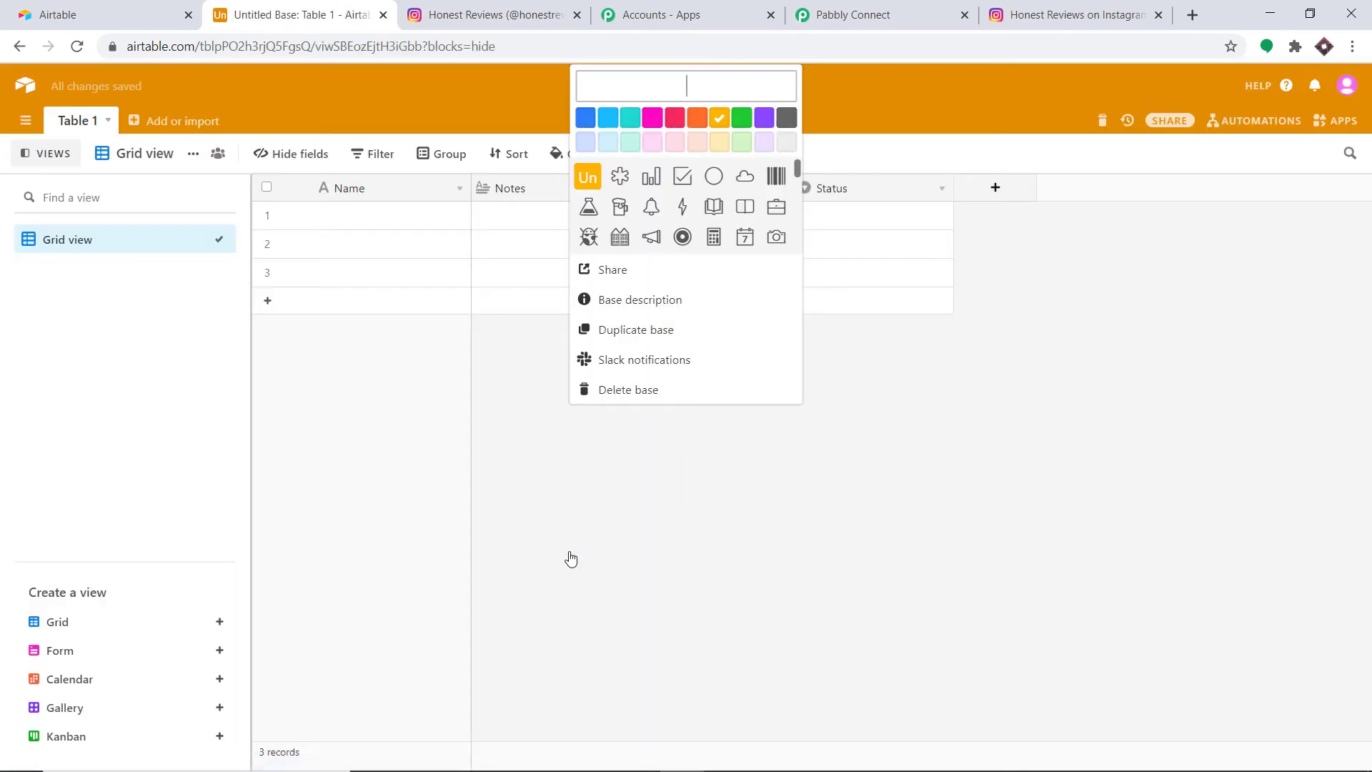
pyautogui.write('Instagram')
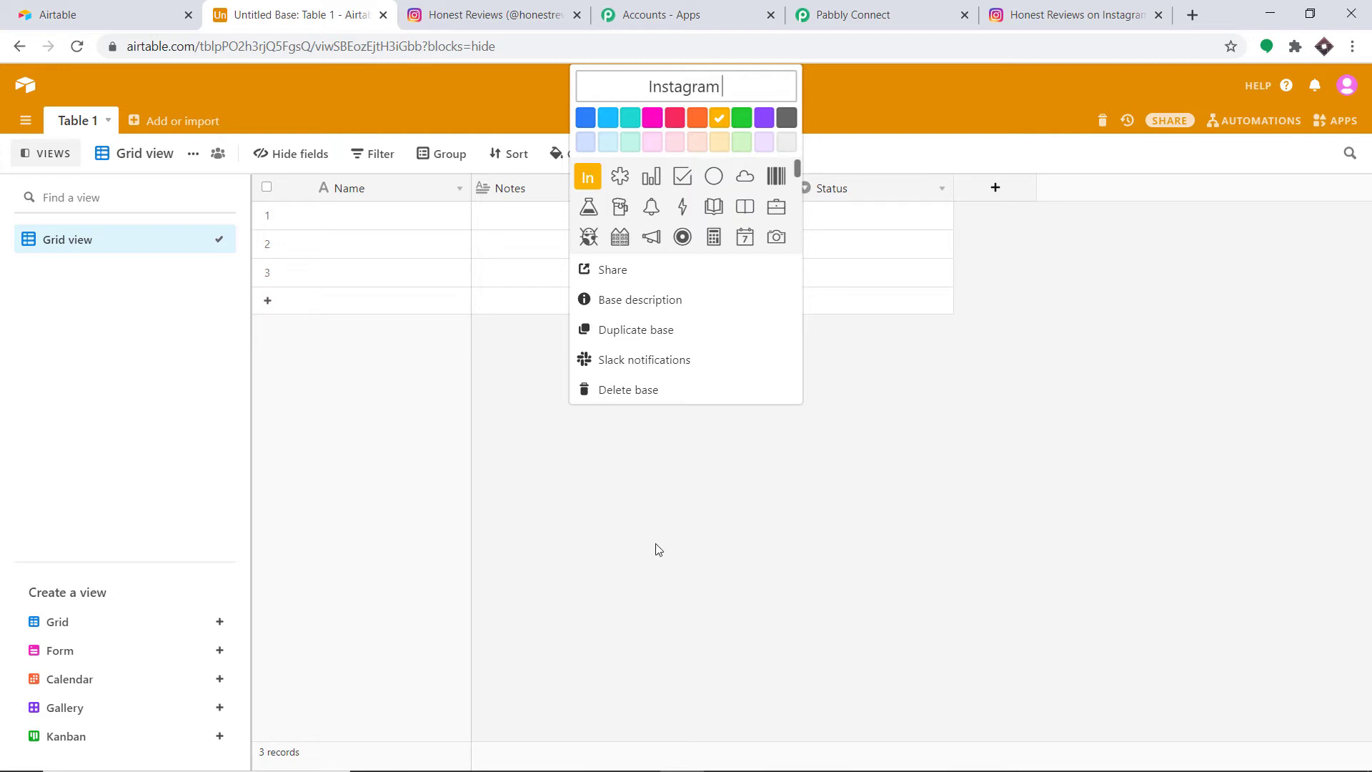
pyautogui.click(837, 491)
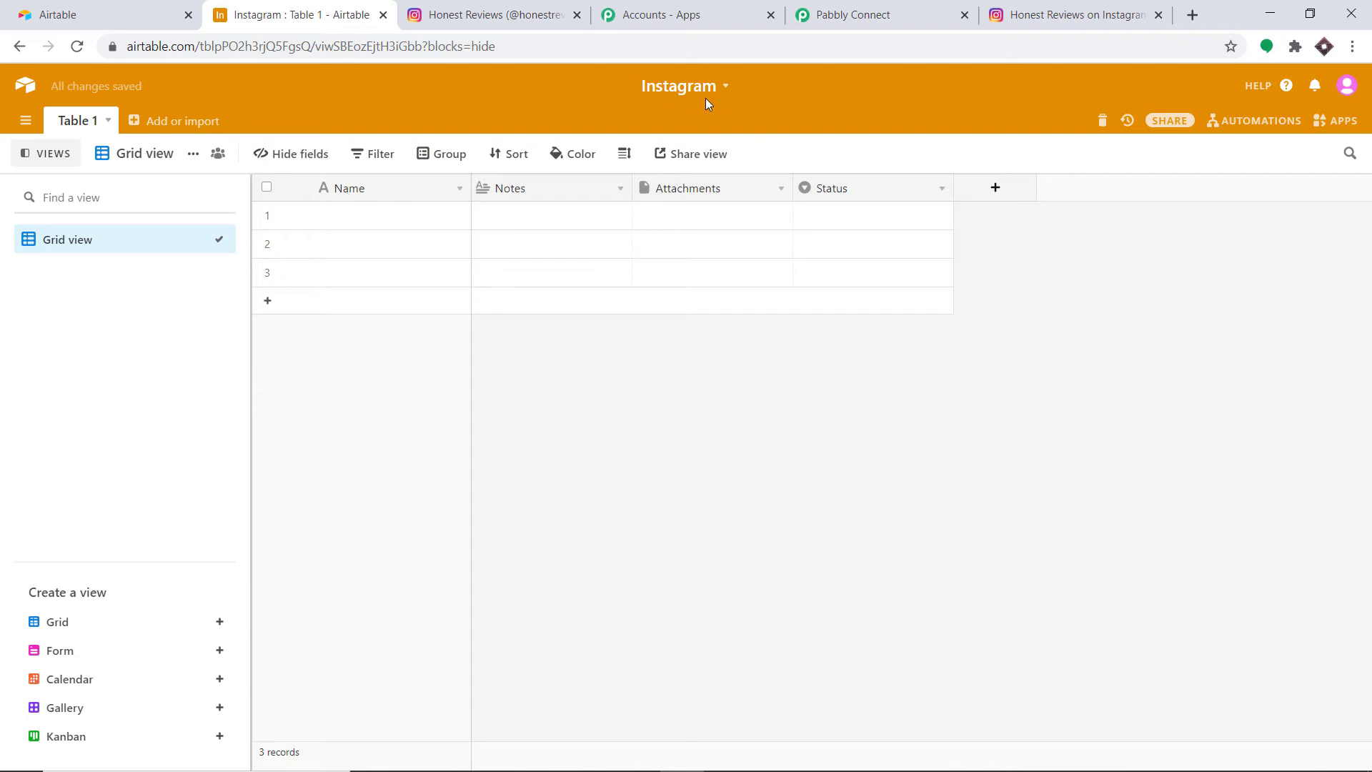
# Step: Switch to Pabbly Connect, refresh the bases offered for Base Id and choose Instagram as the base
pyautogui.click(843, 13)
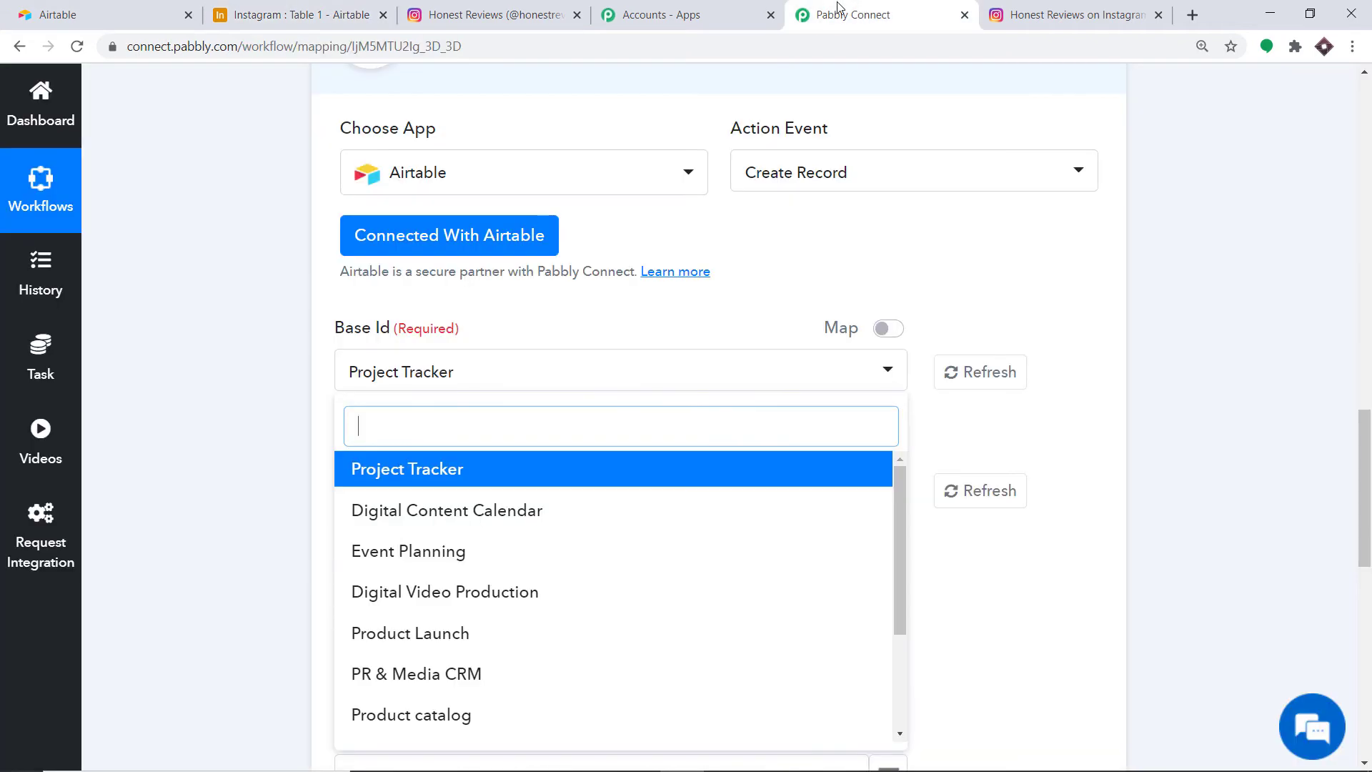
pyautogui.click(980, 371)
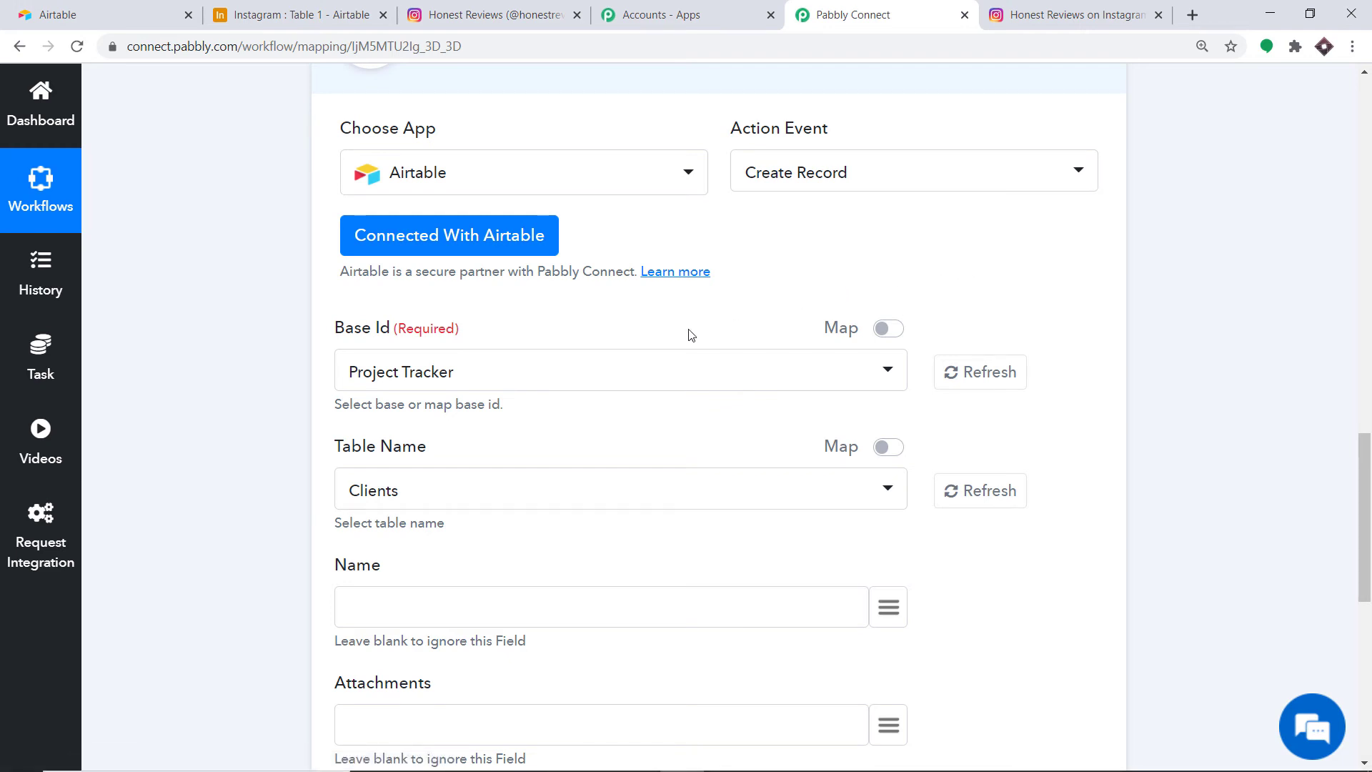
pyautogui.click(485, 374)
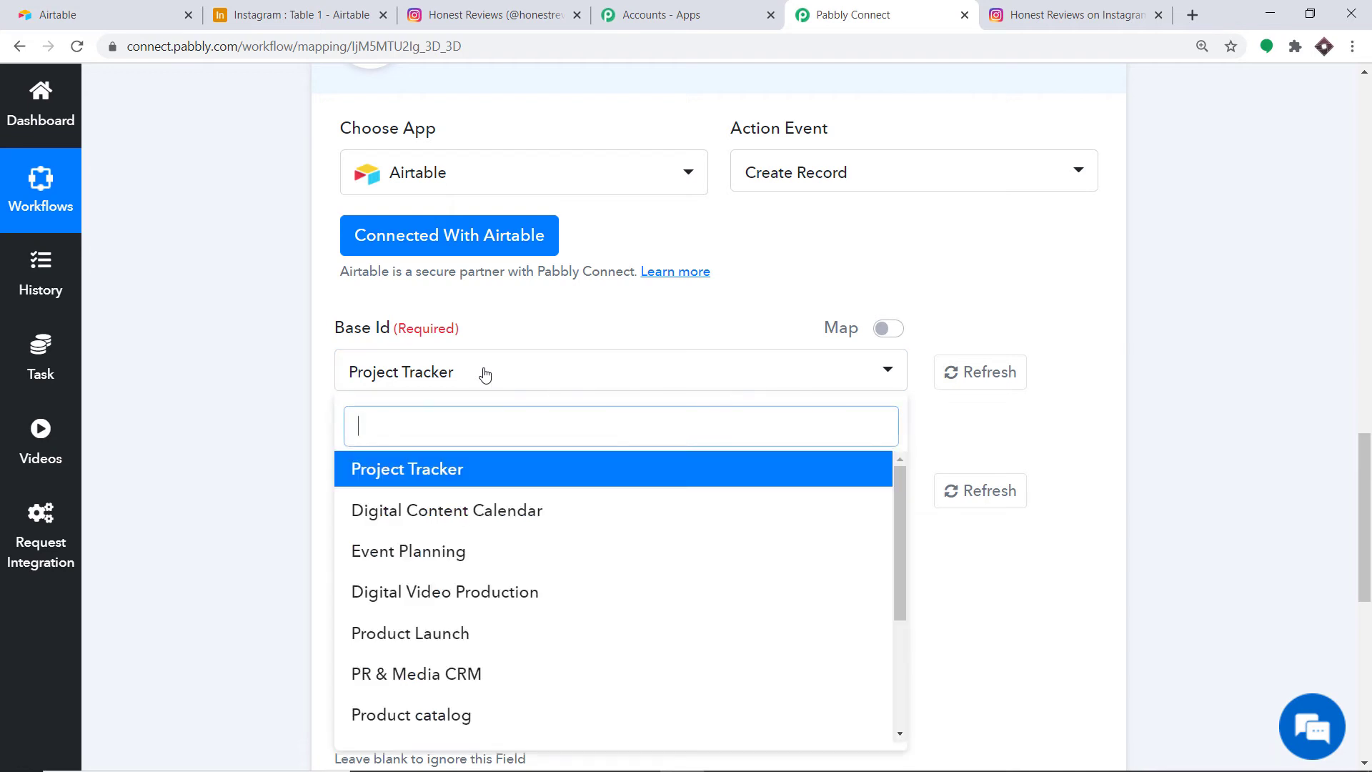
pyautogui.scroll(-2, 522, 518)
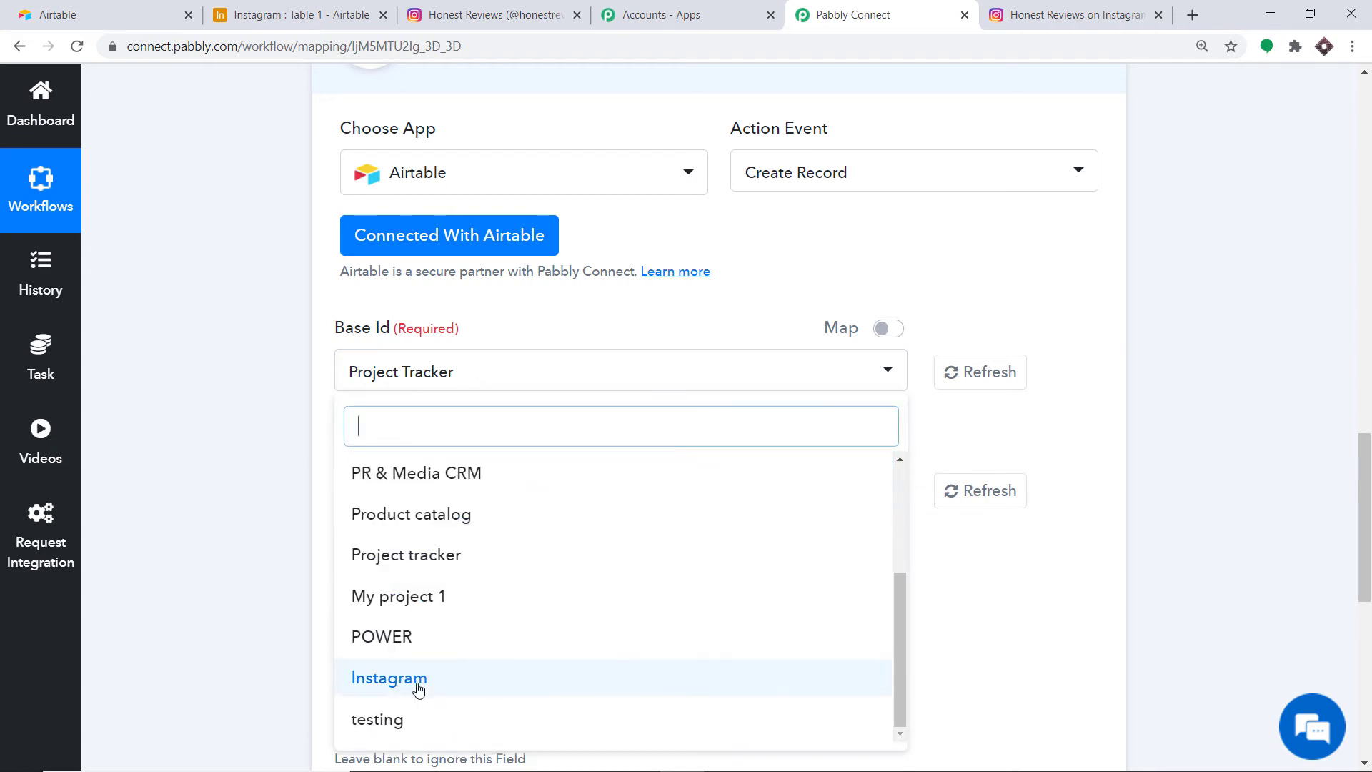
pyautogui.click(423, 675)
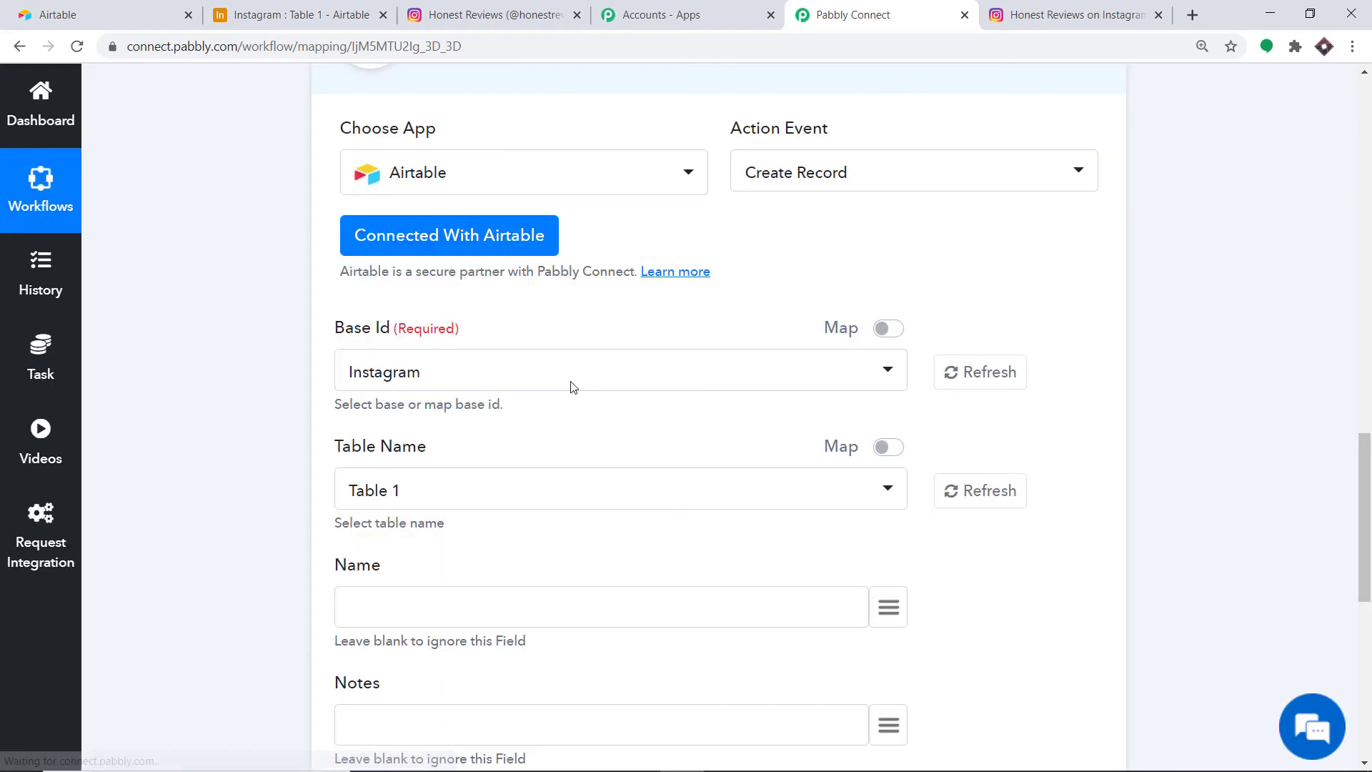
# Step: Return to Airtable, check the Instagram base, and open the test table of the testing base in workspace pabbly connect 2
pyautogui.click(274, 7)
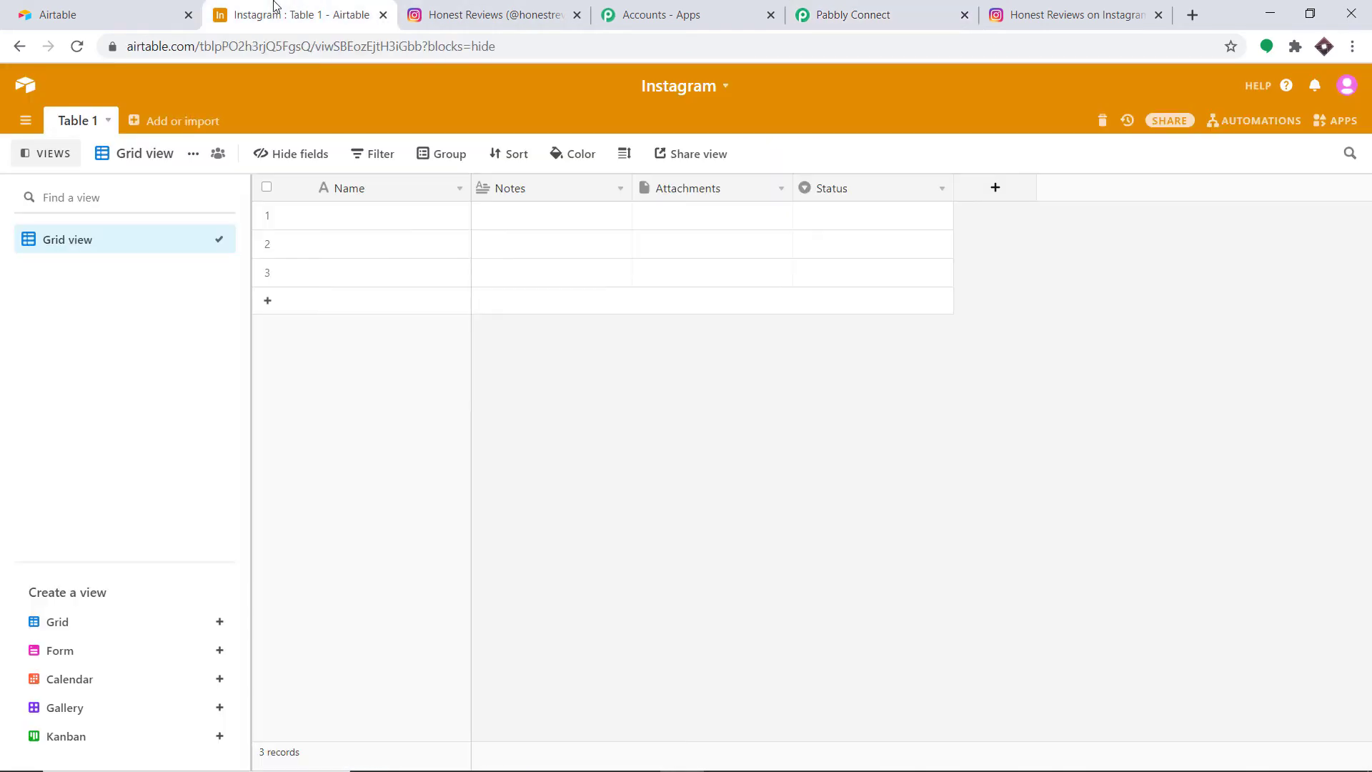
pyautogui.click(822, 10)
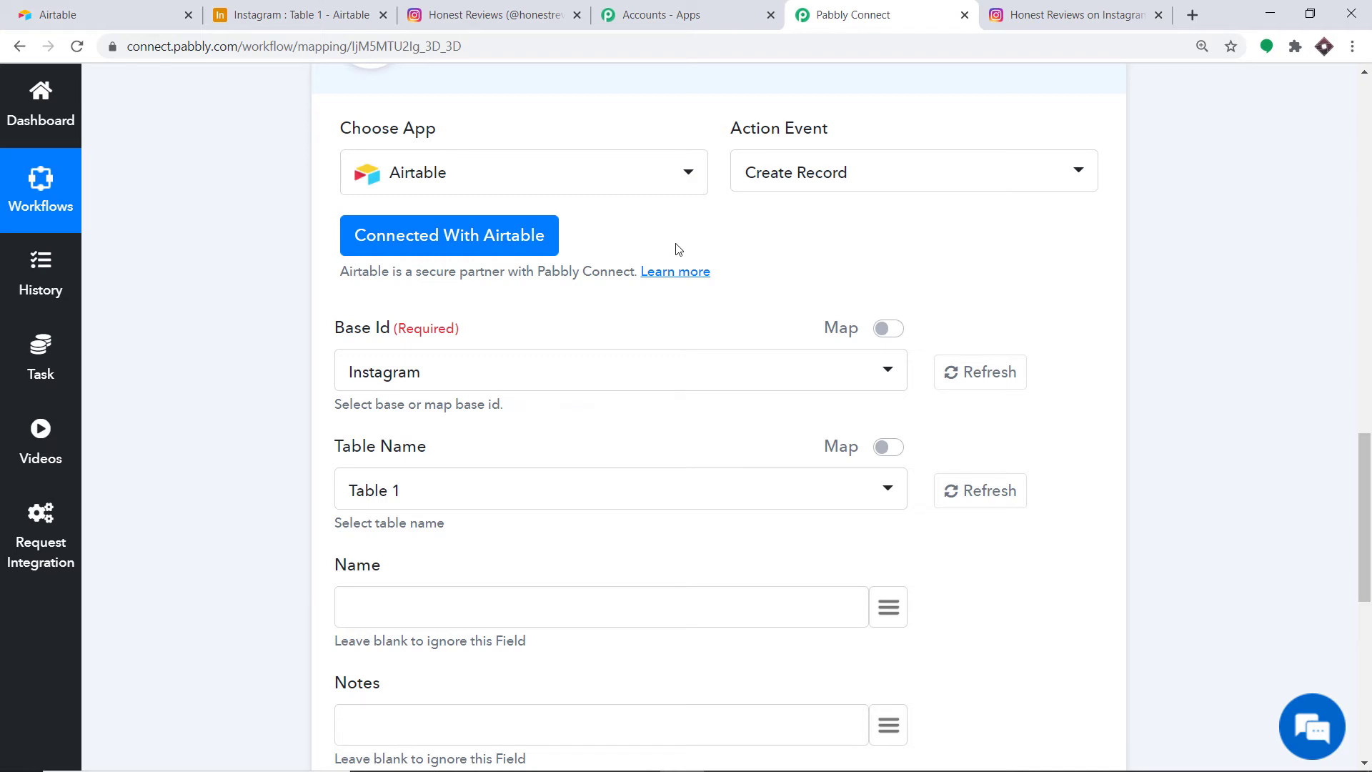
pyautogui.click(256, 7)
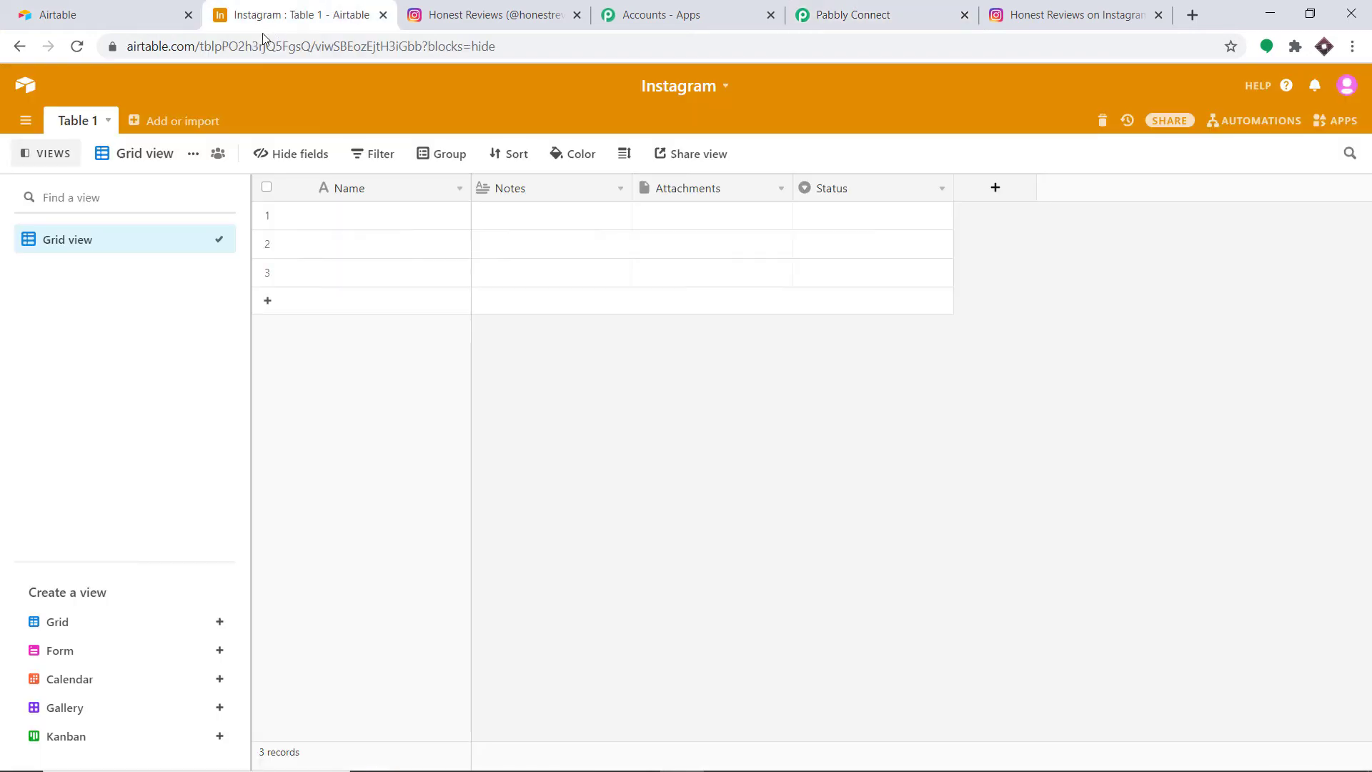
pyautogui.click(24, 86)
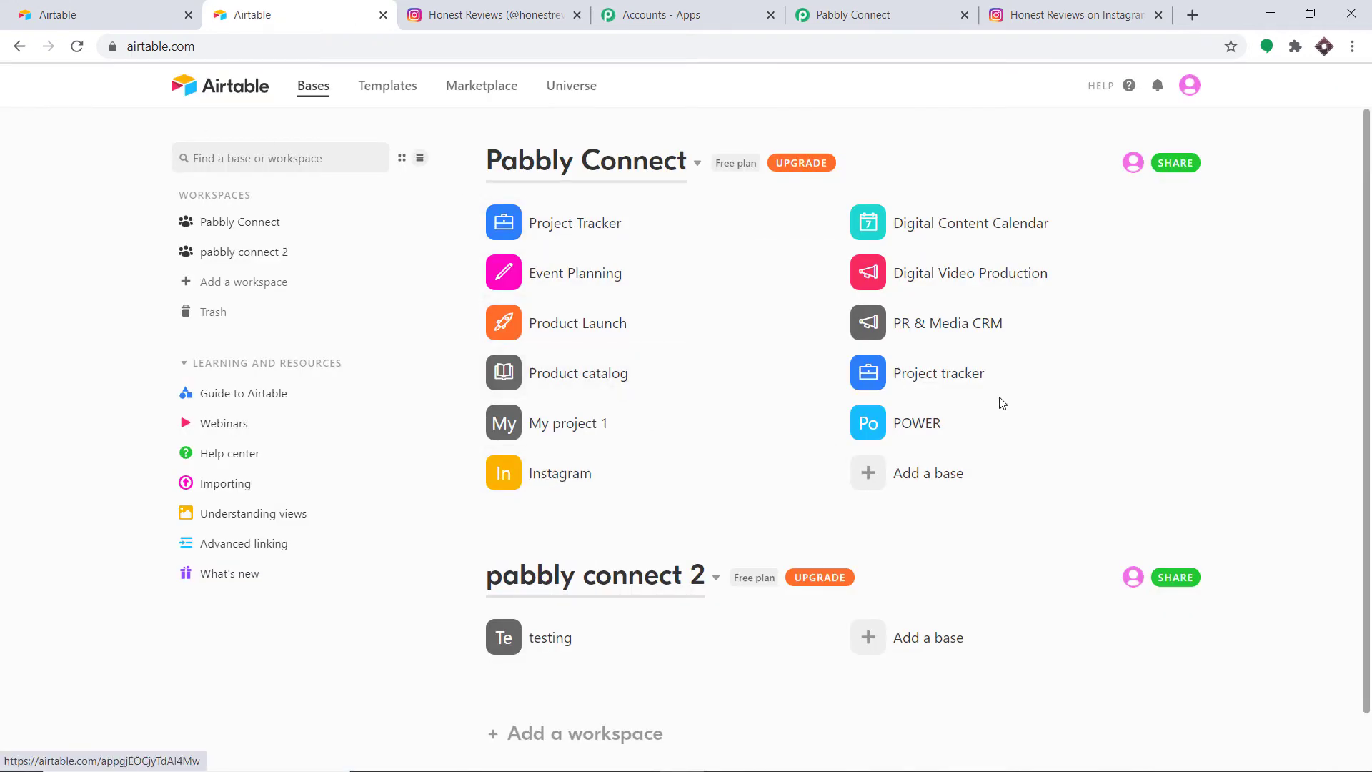
pyautogui.click(560, 642)
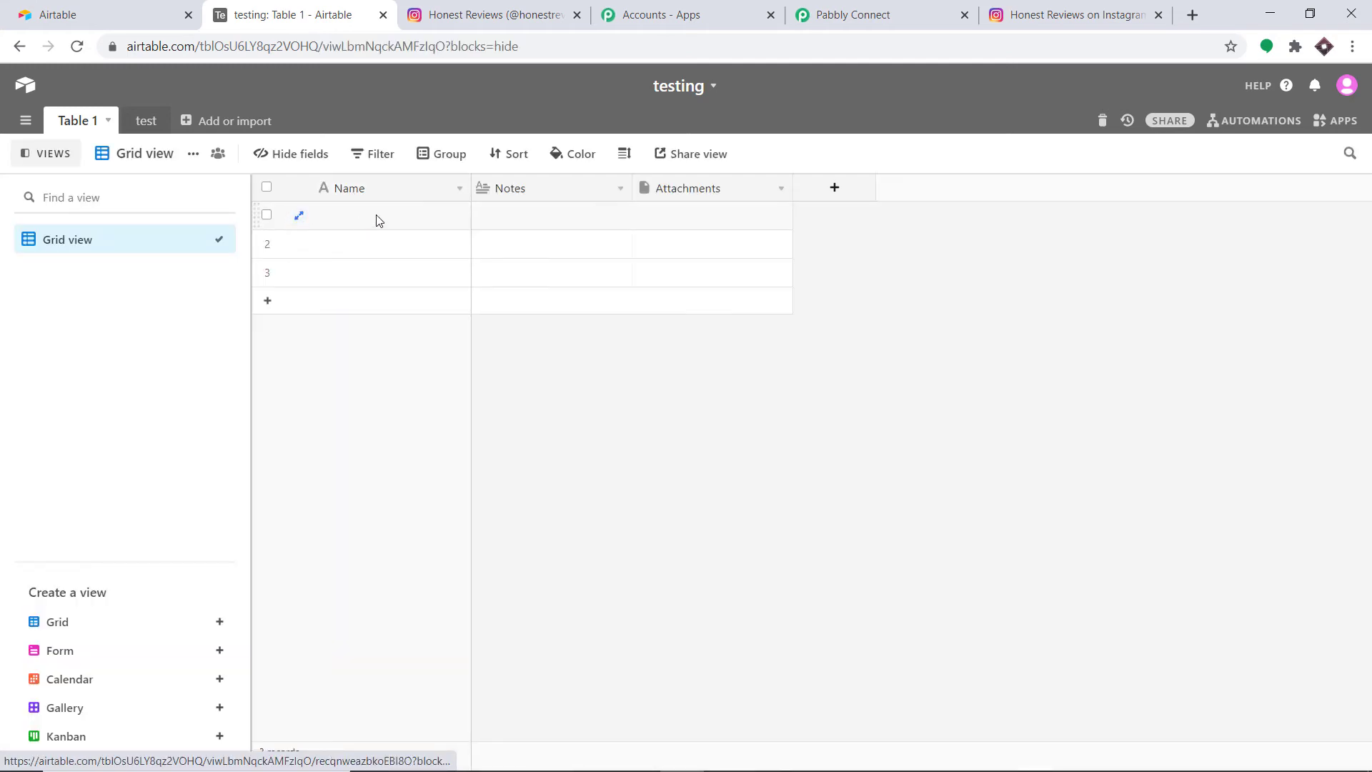
pyautogui.click(143, 121)
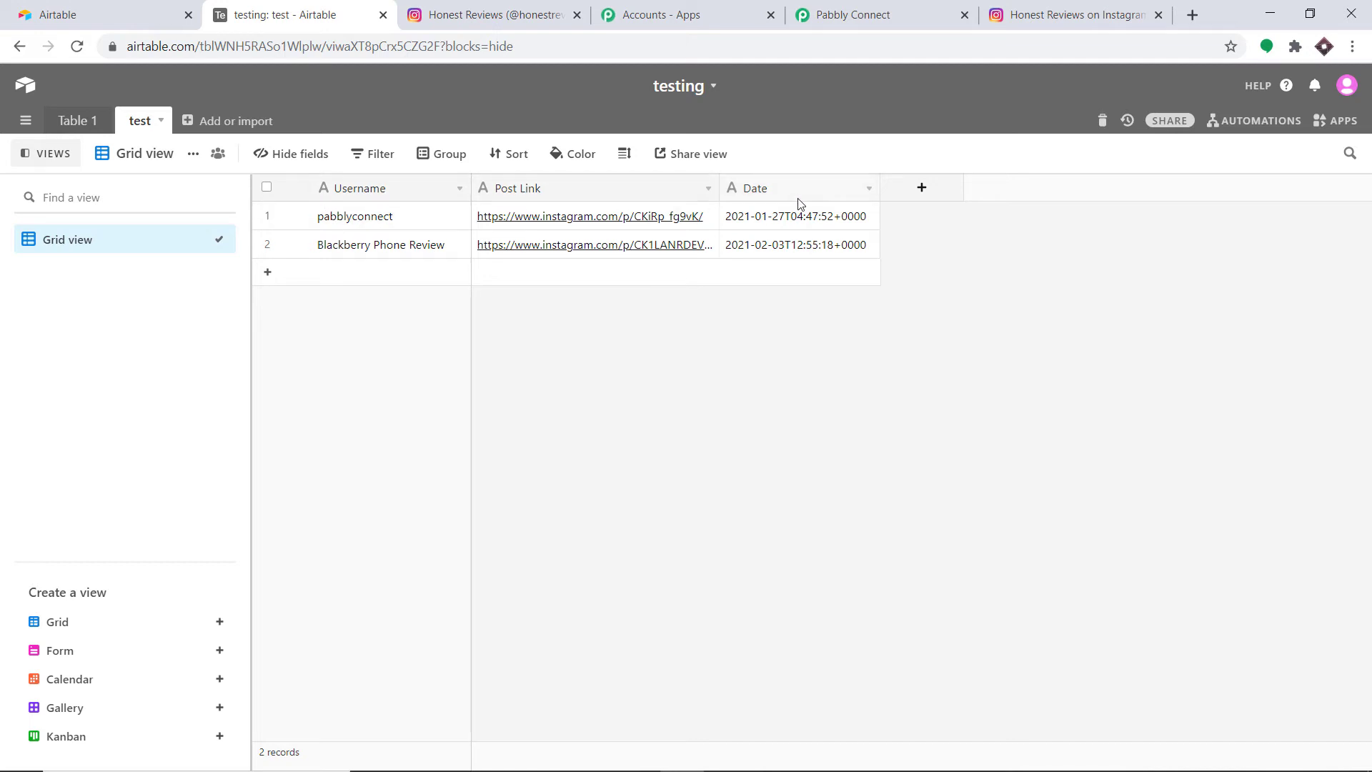
# Step: In Pabbly Connect, set the Airtable action's Base Id to testing and its Table Name to test
pyautogui.click(919, 9)
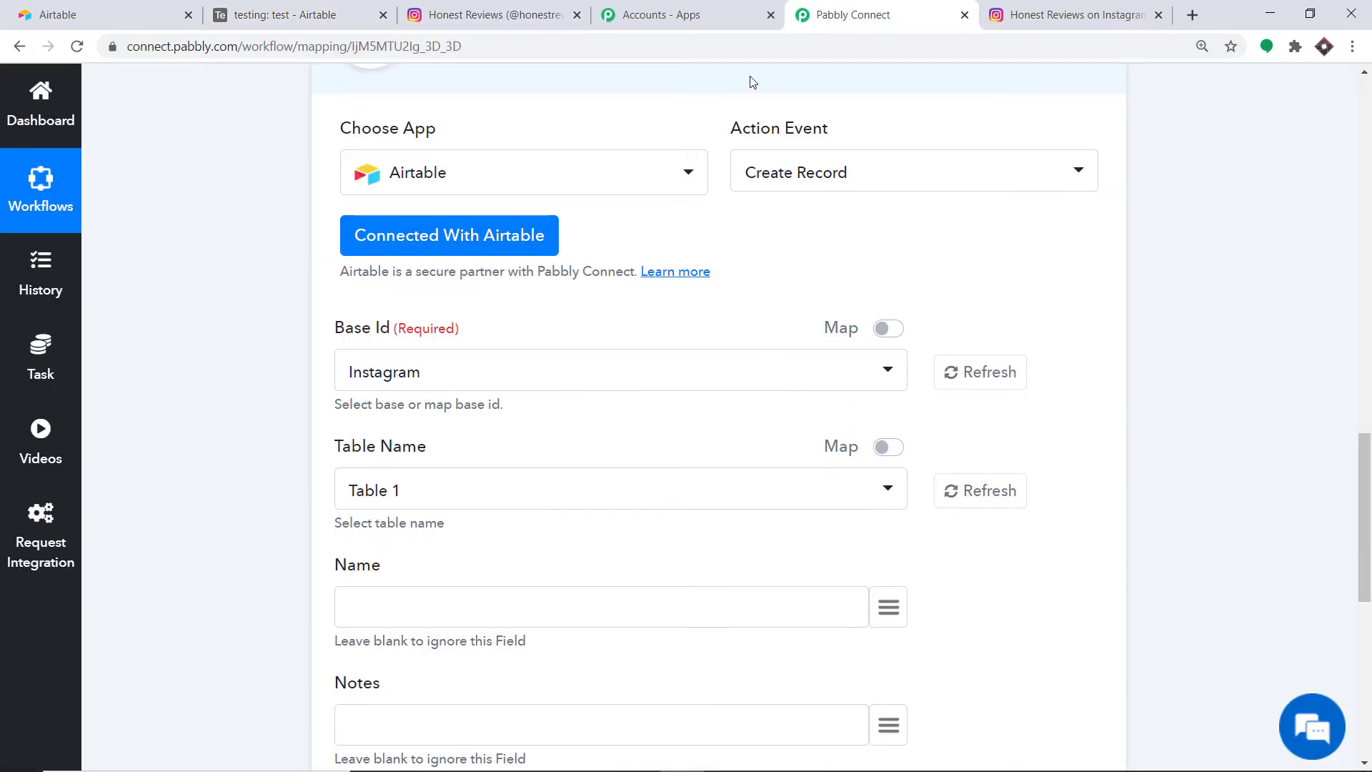
pyautogui.click(424, 373)
pyautogui.scroll(-2, 435, 634)
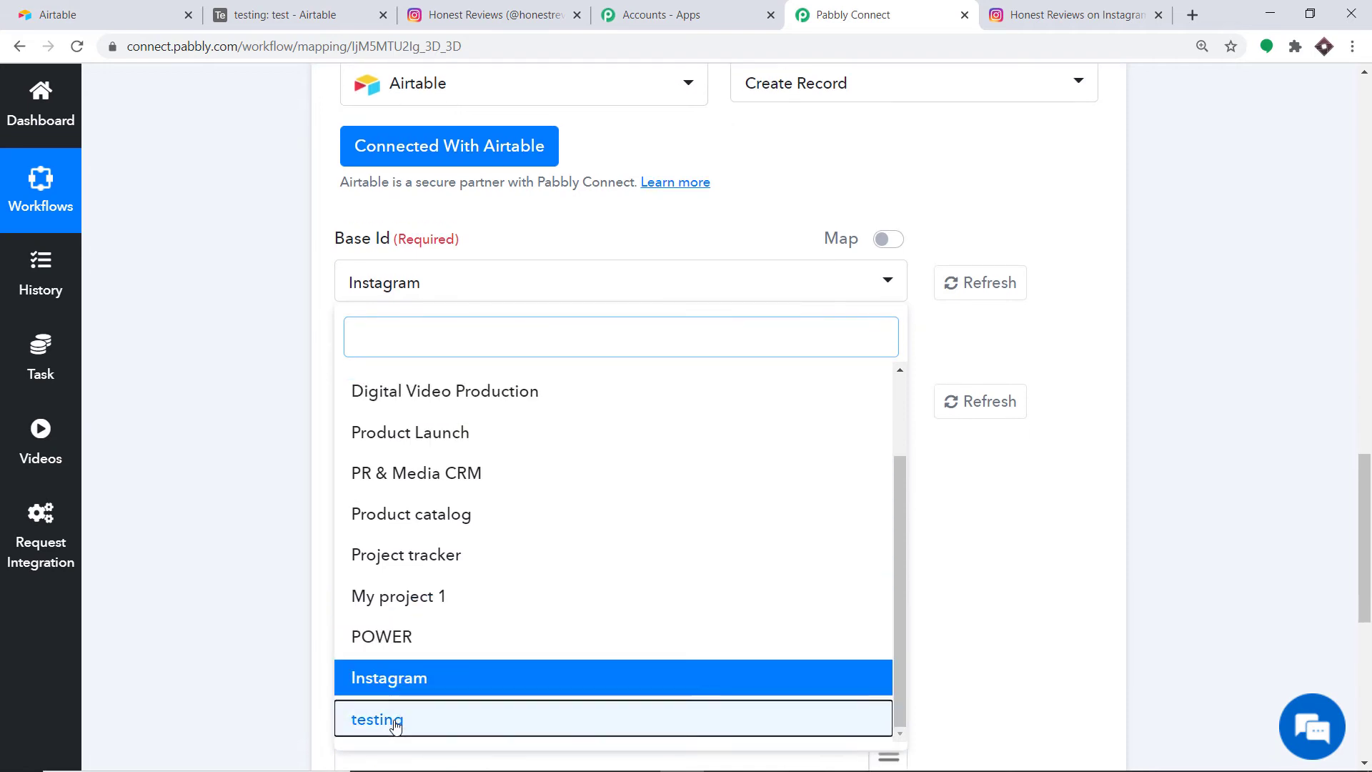
pyautogui.click(395, 723)
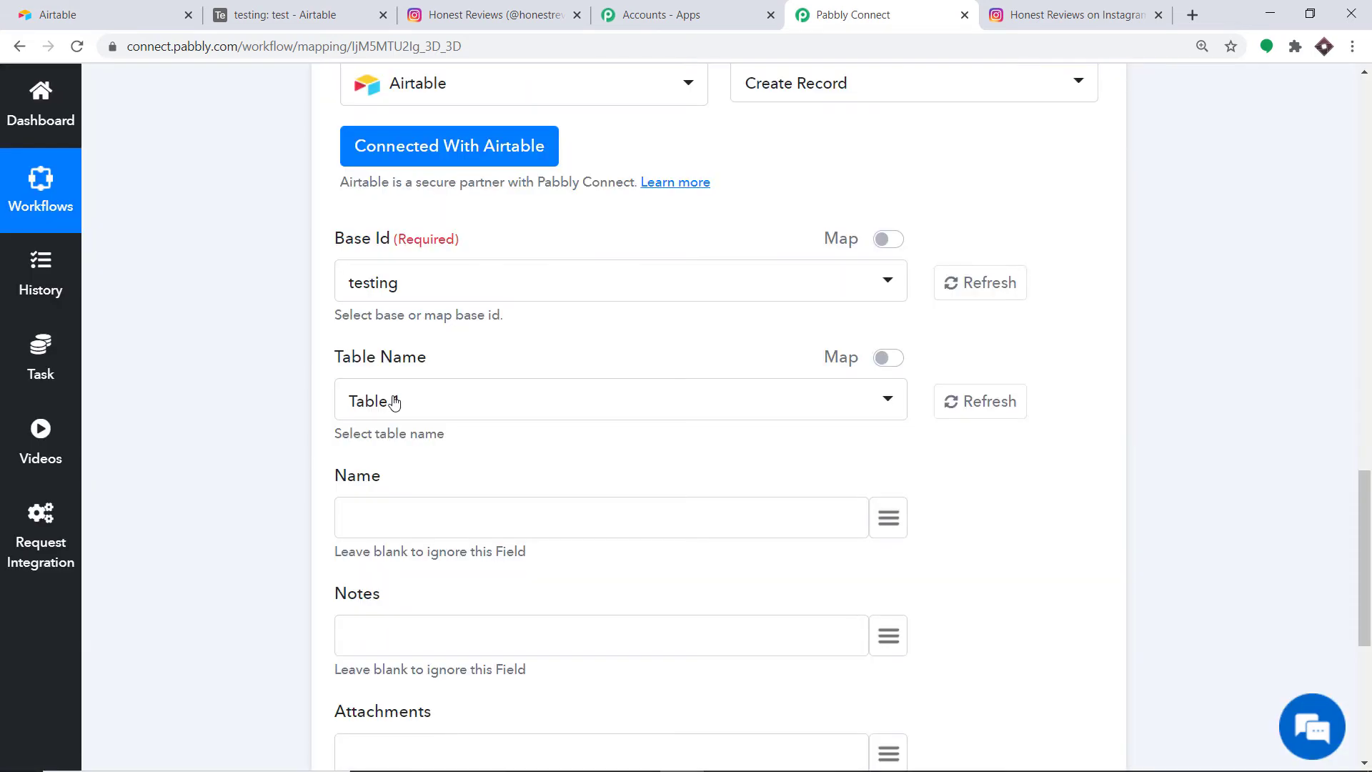
pyautogui.click(394, 402)
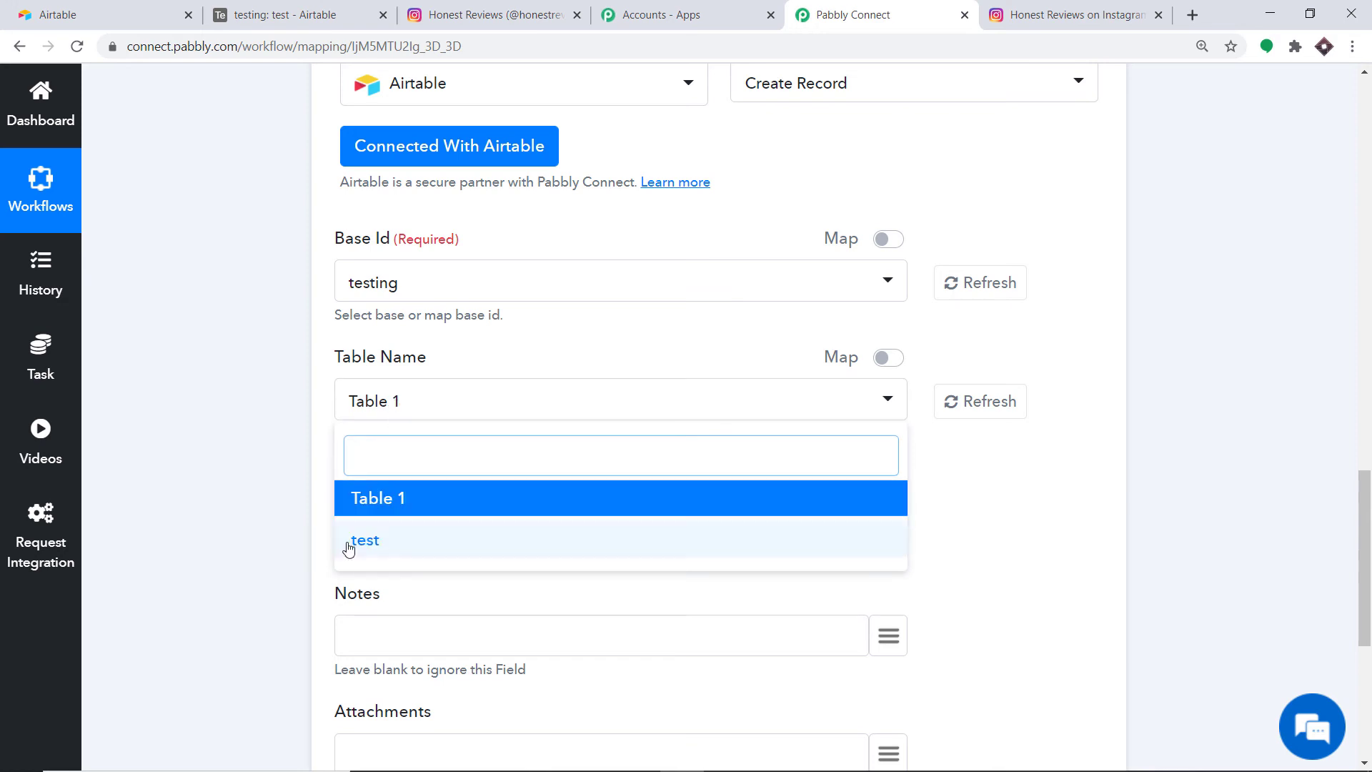
pyautogui.click(286, 15)
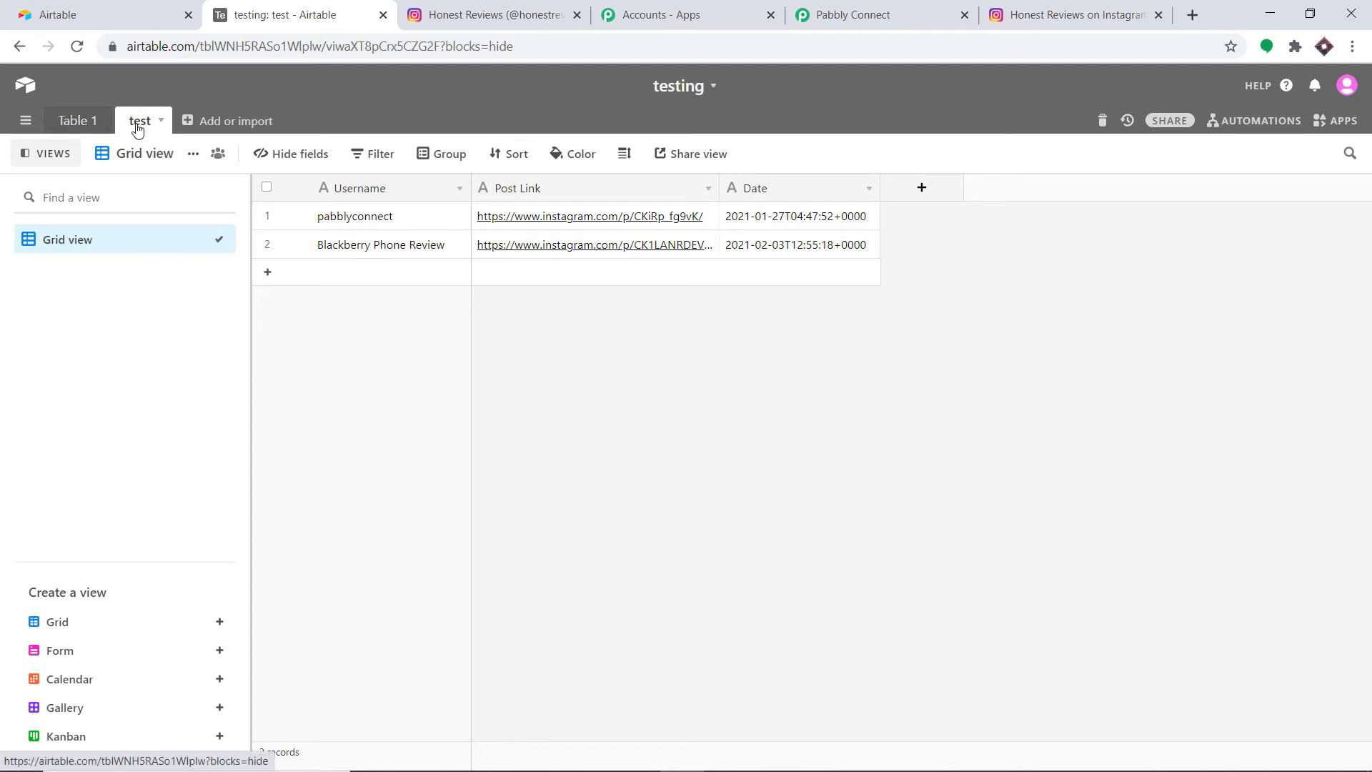
pyautogui.click(858, 15)
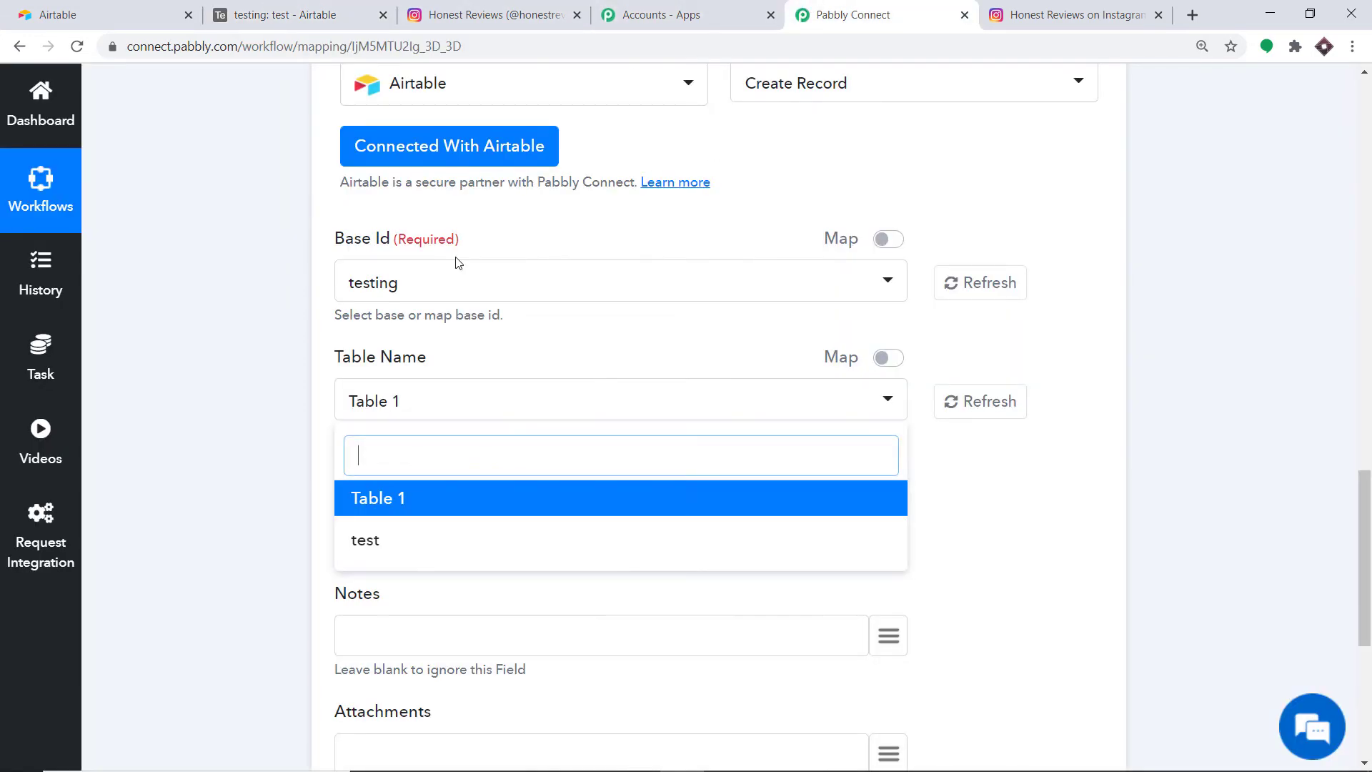
pyautogui.click(408, 546)
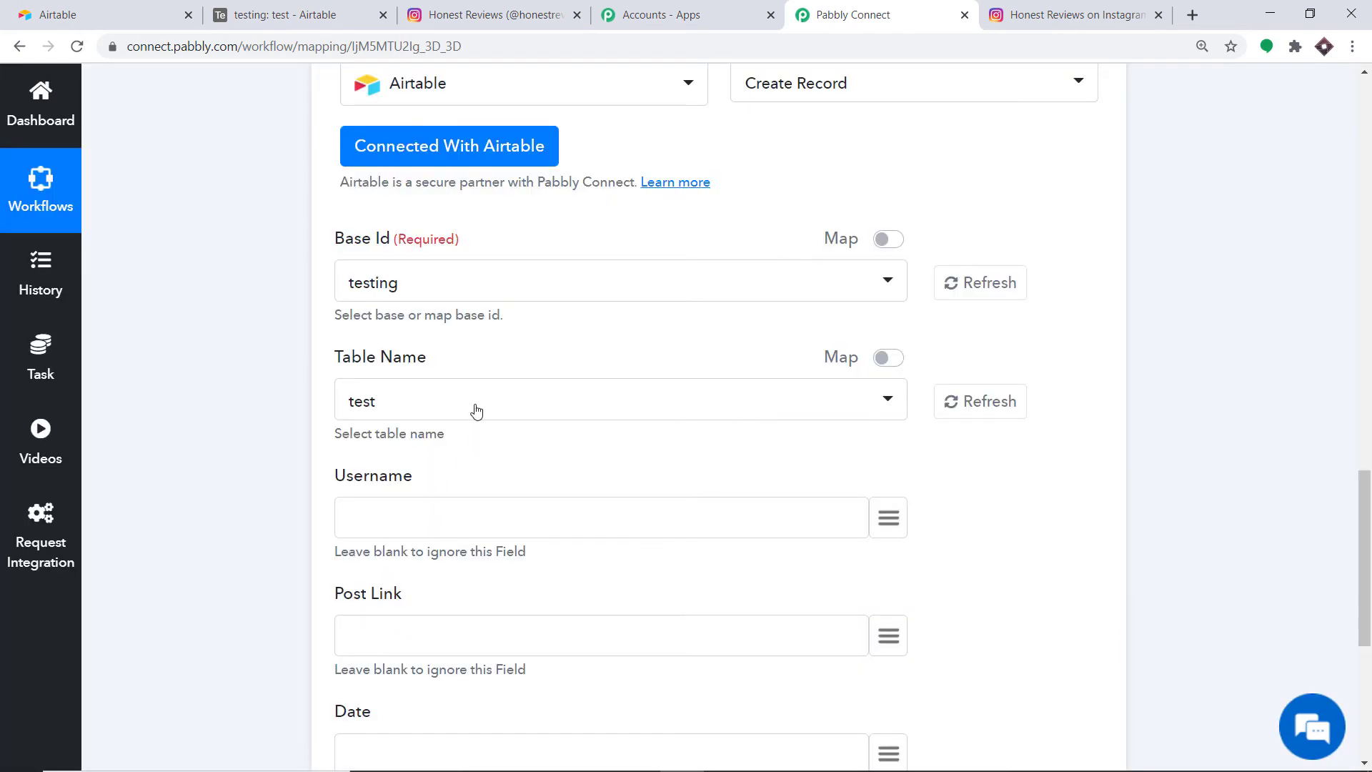
# Step: Compare the Create Record fields in Pabbly Connect with the columns of Airtable's test table
pyautogui.scroll(-4, 479, 409)
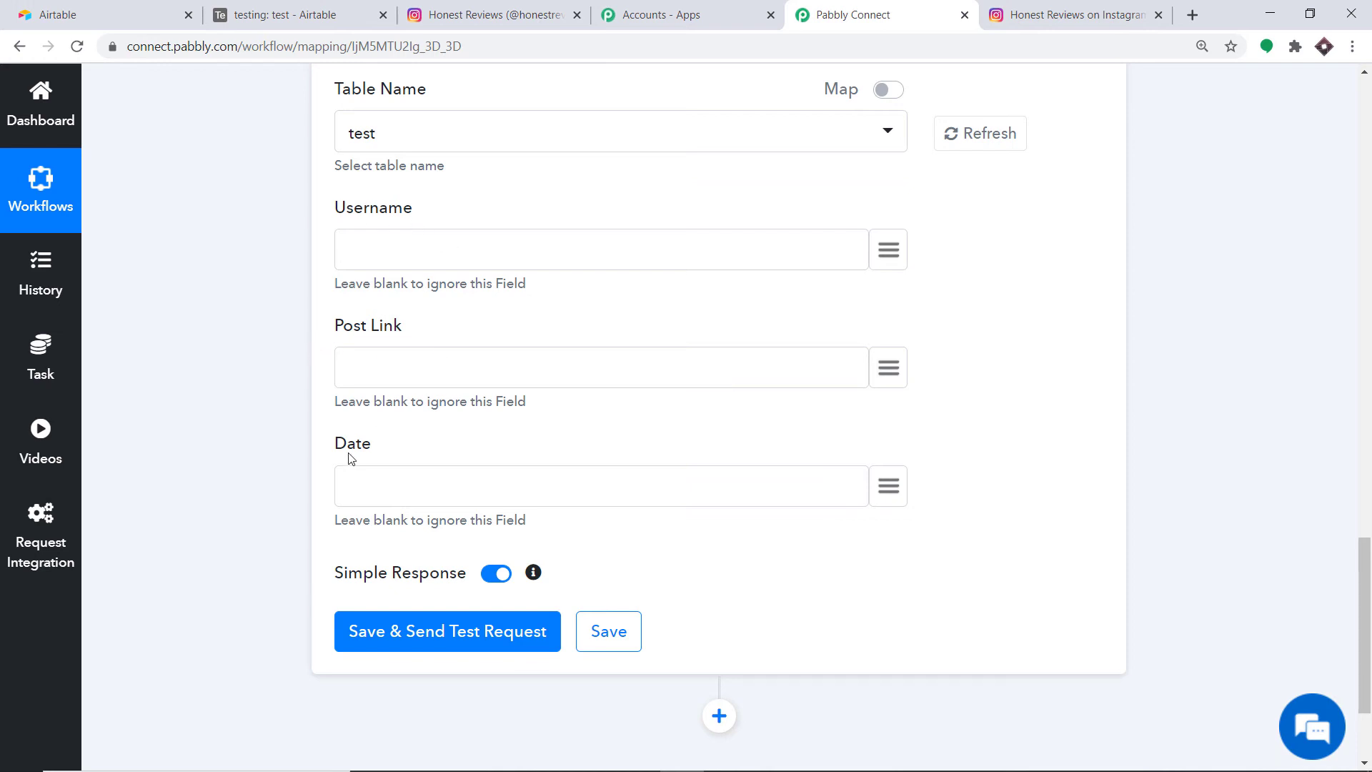
pyautogui.click(318, 14)
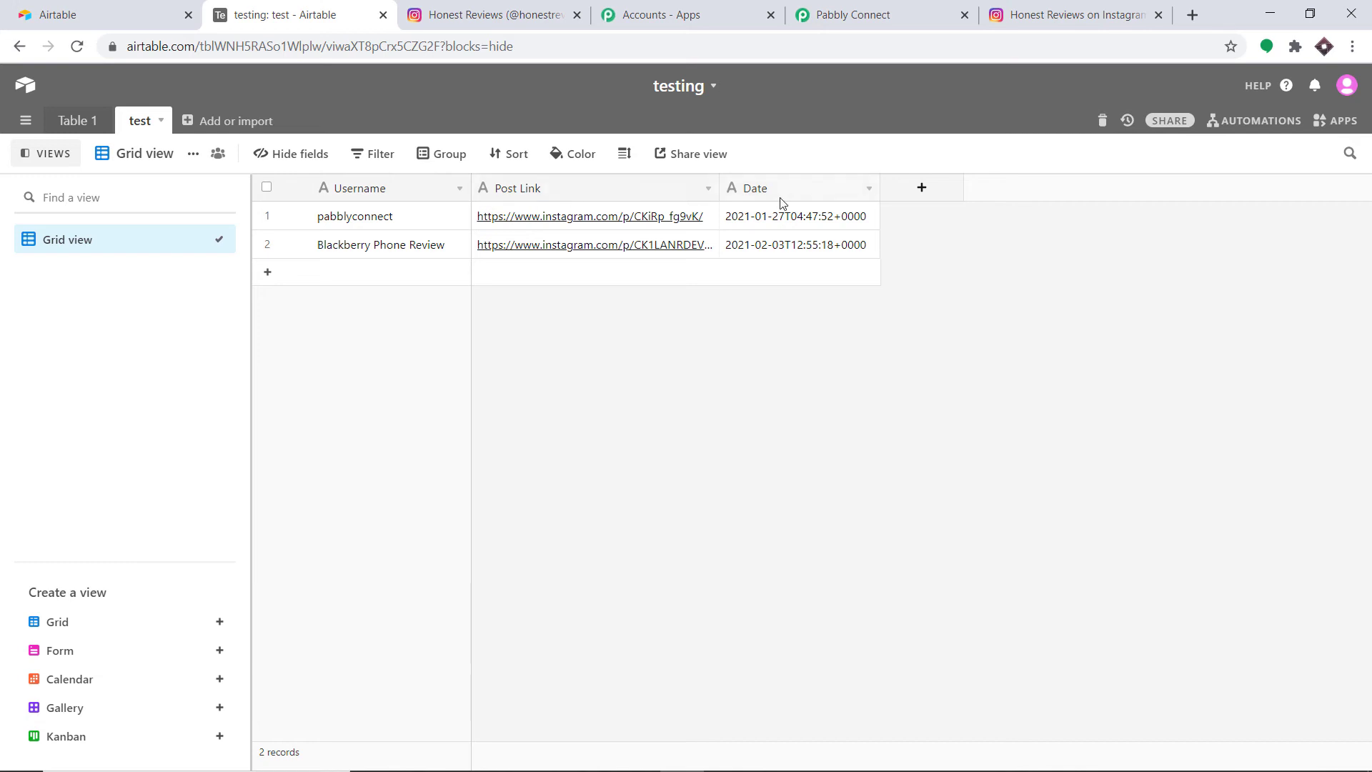
pyautogui.click(860, 7)
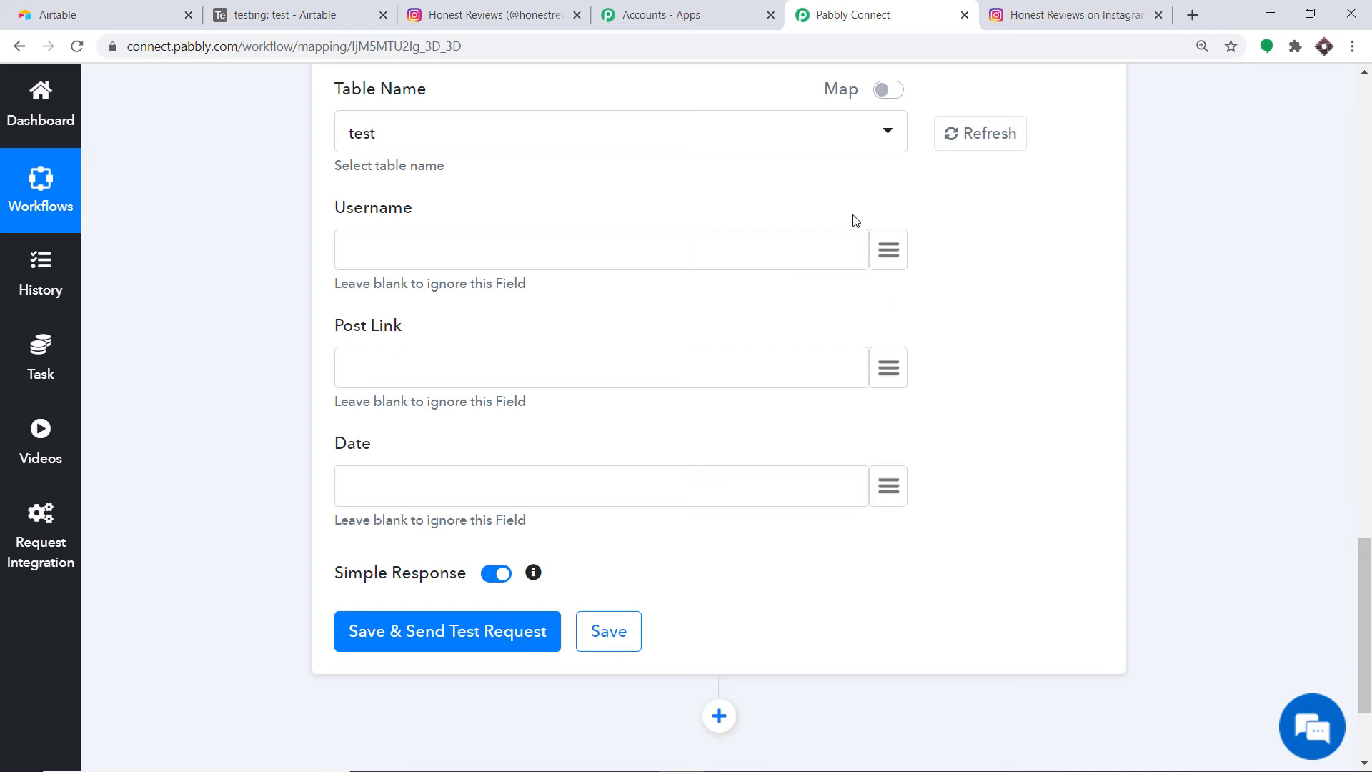
# Step: Try mapping the trigger's username to the Username field, check it against the Instagram post, and clear the mapping
pyautogui.click(888, 250)
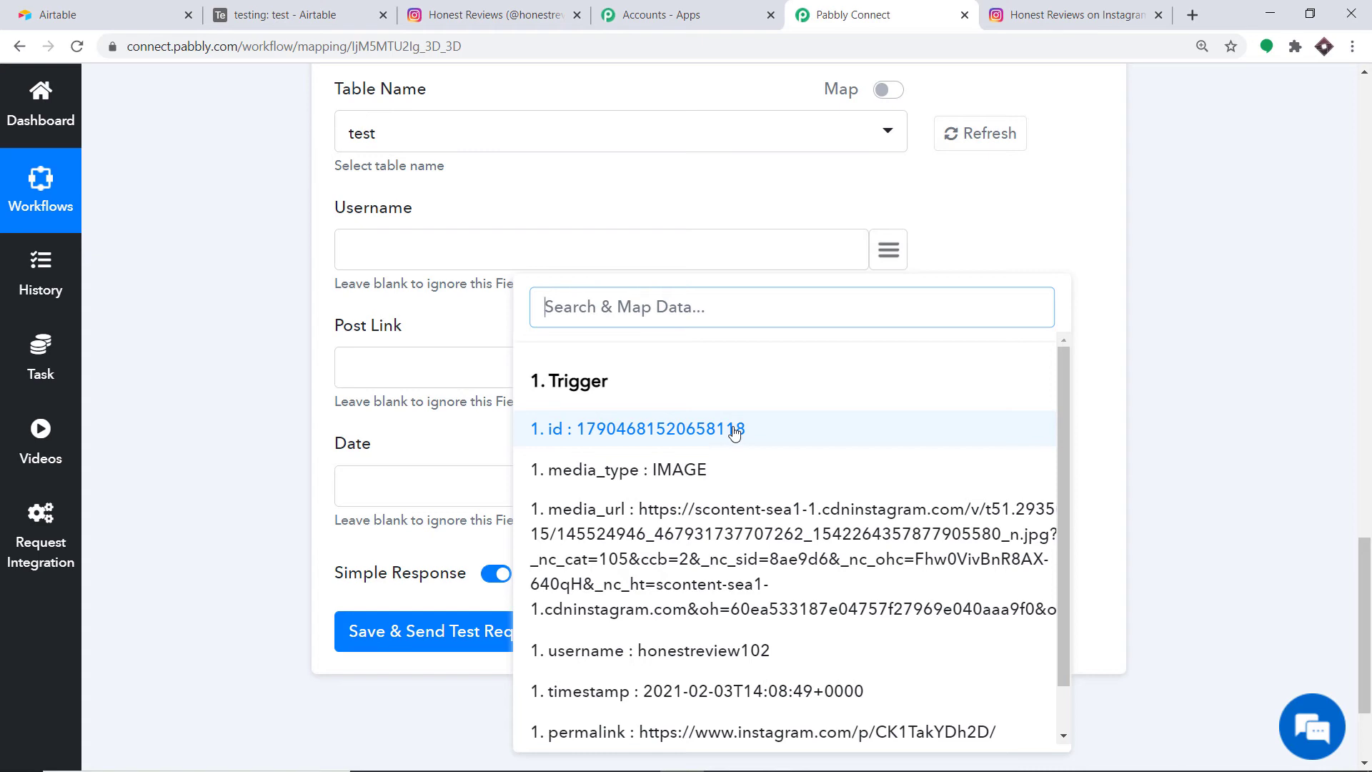
pyautogui.click(656, 655)
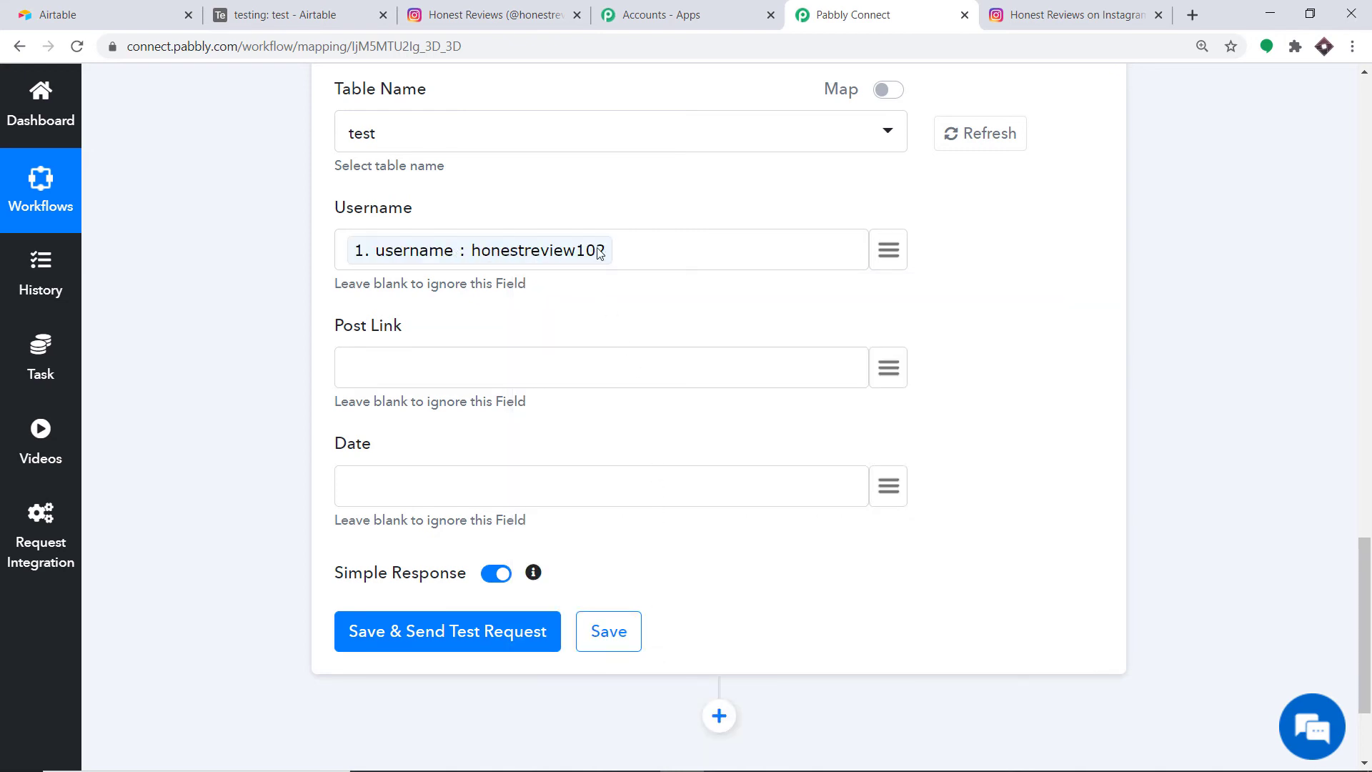
pyautogui.click(497, 14)
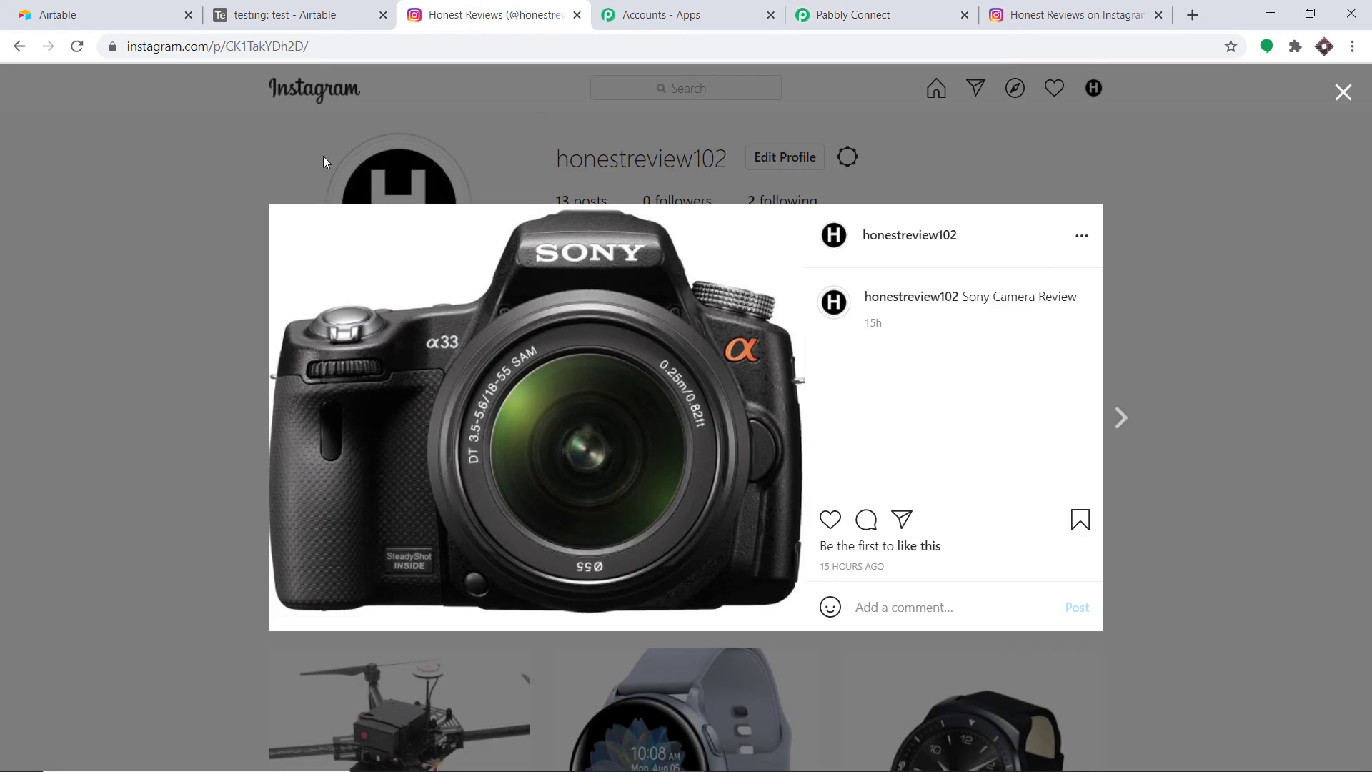
pyautogui.click(880, 10)
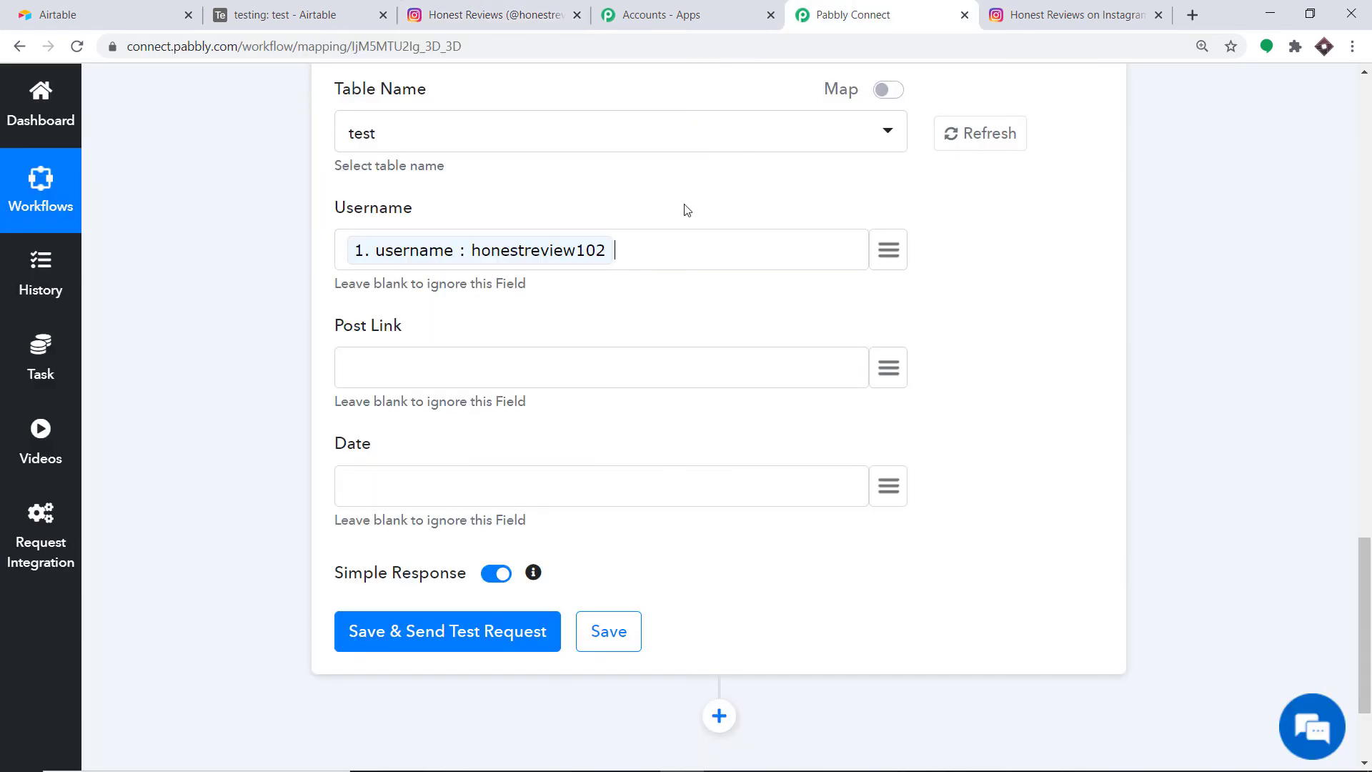
pyautogui.press('BackSpace')
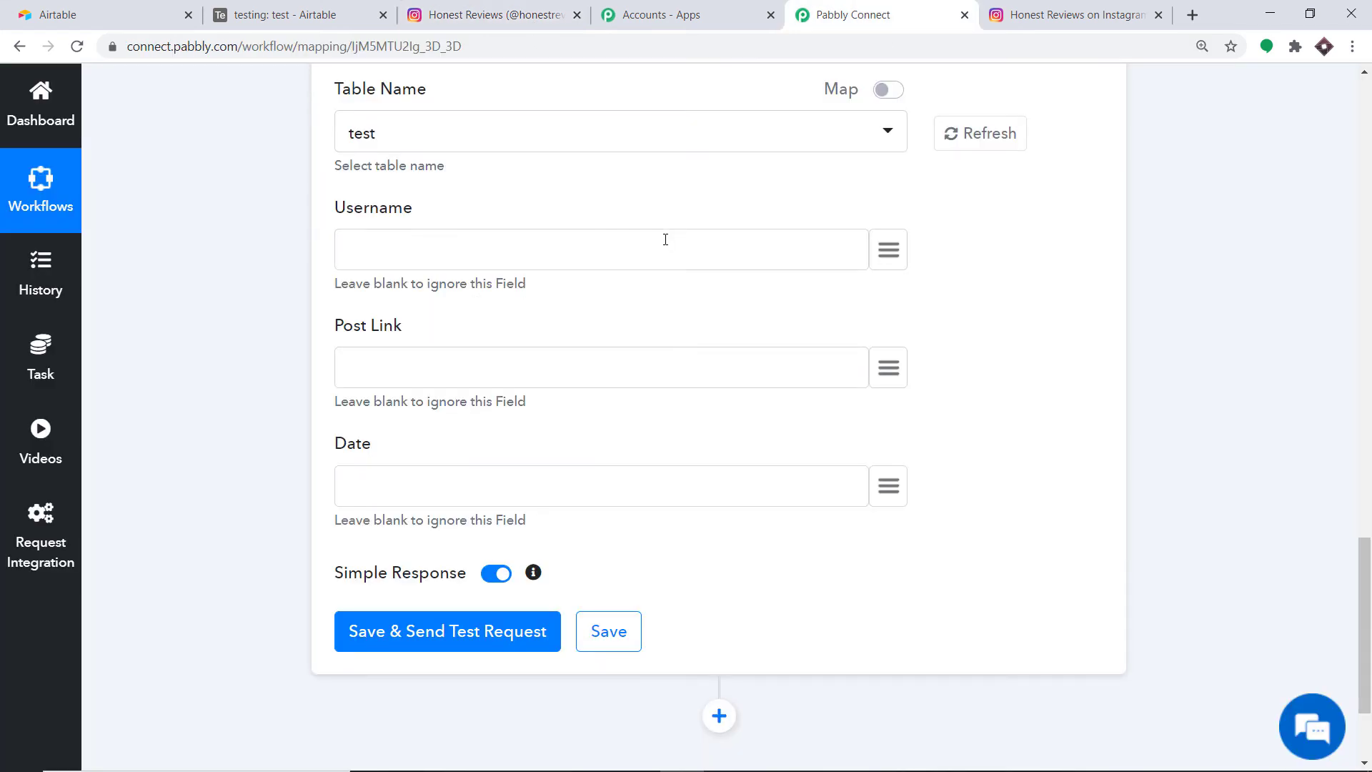
# Step: Map the trigger's caption, Sony Camera Review, to the Username field
pyautogui.click(888, 249)
pyautogui.scroll(-1, 790, 432)
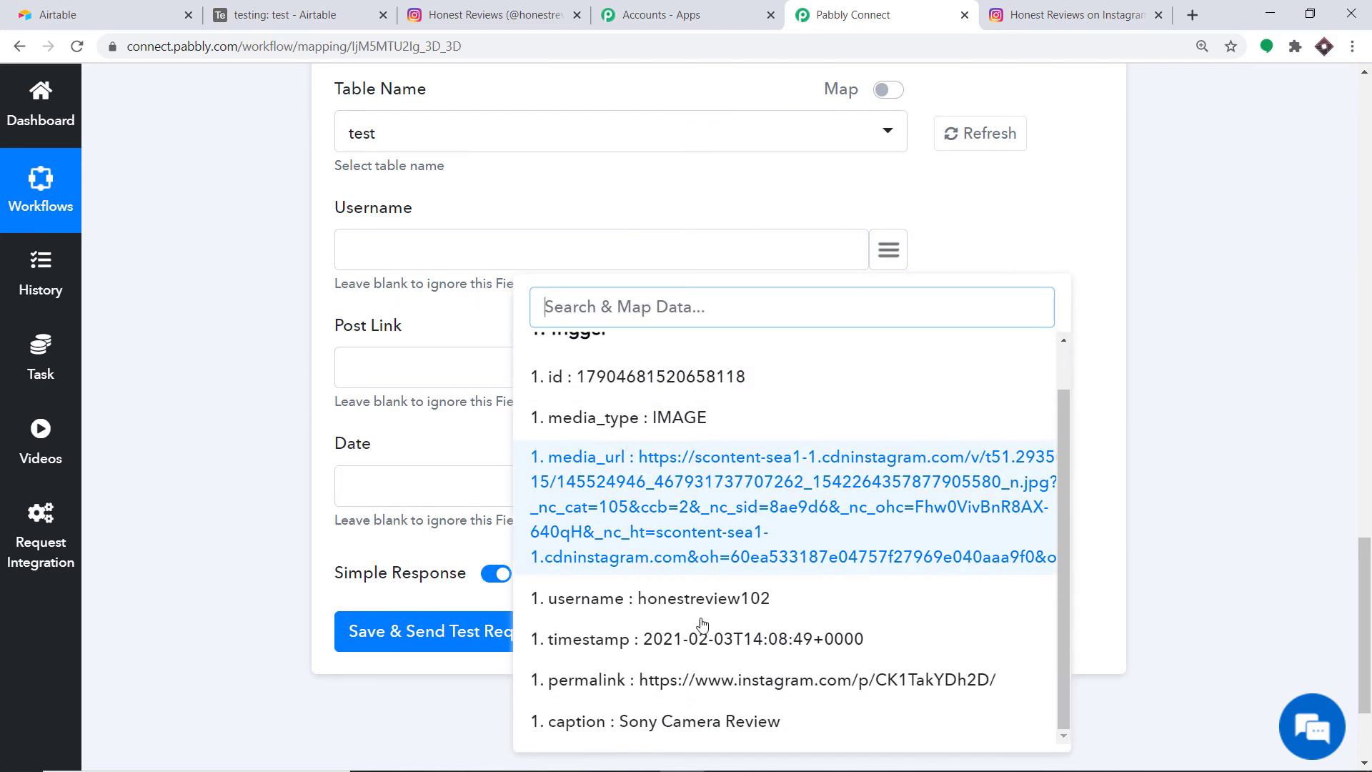
pyautogui.click(688, 721)
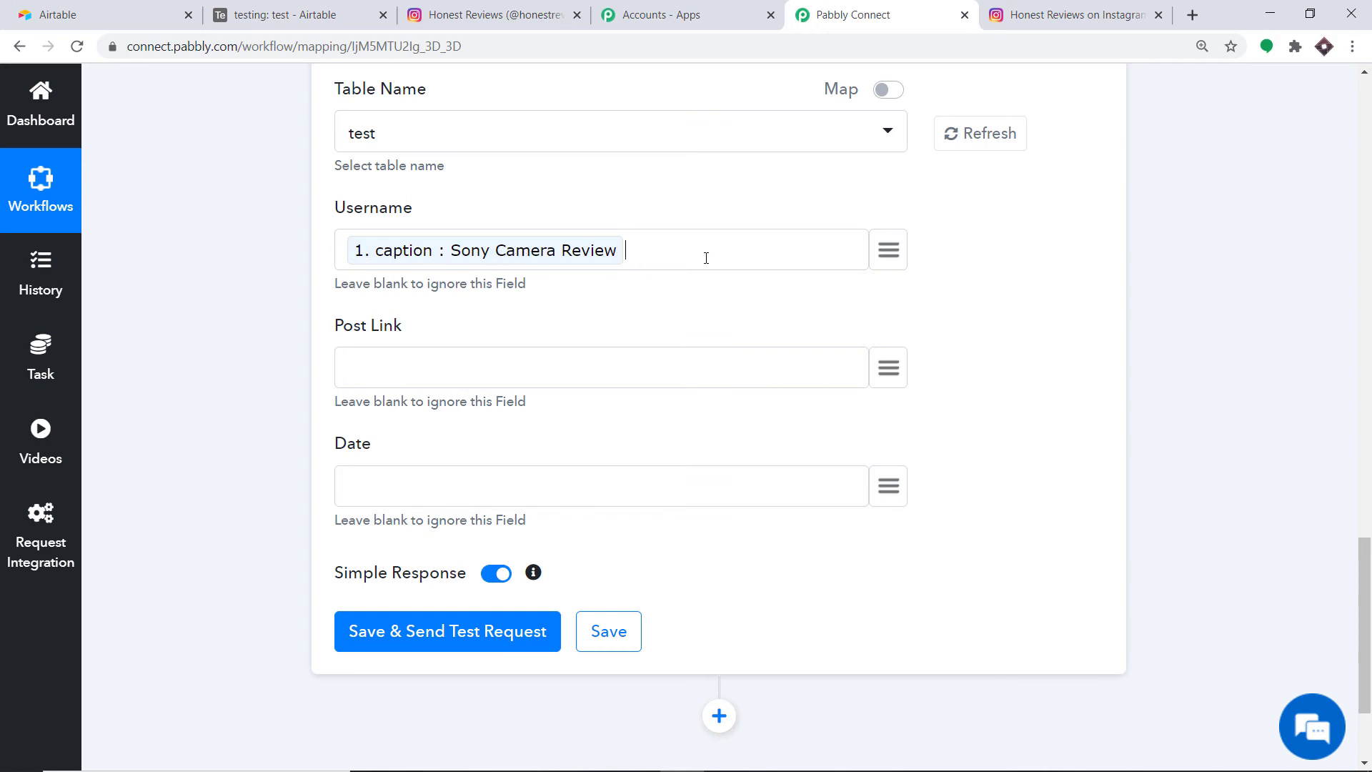
# Step: Map the trigger's permalink to the Post Link field and its timestamp to the Date field
pyautogui.scroll(-3, 704, 264)
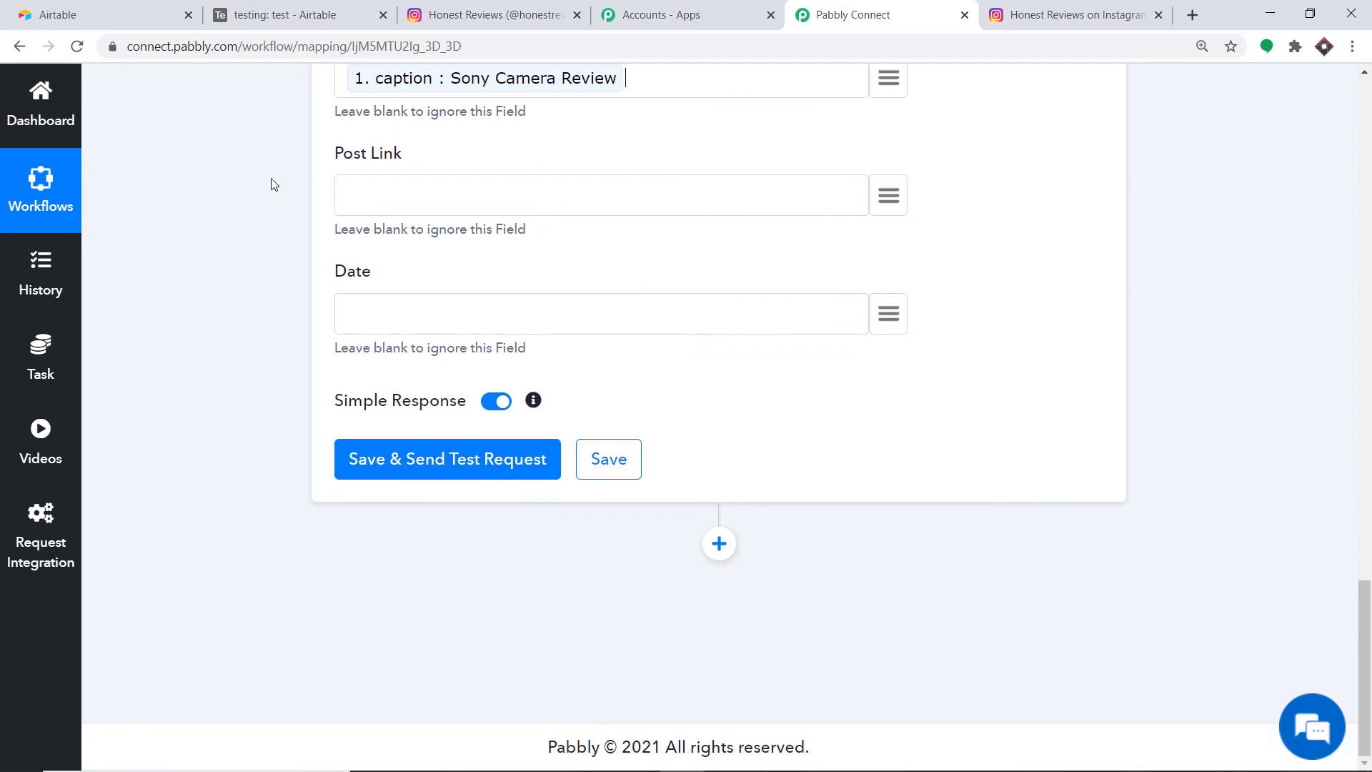
pyautogui.click(888, 196)
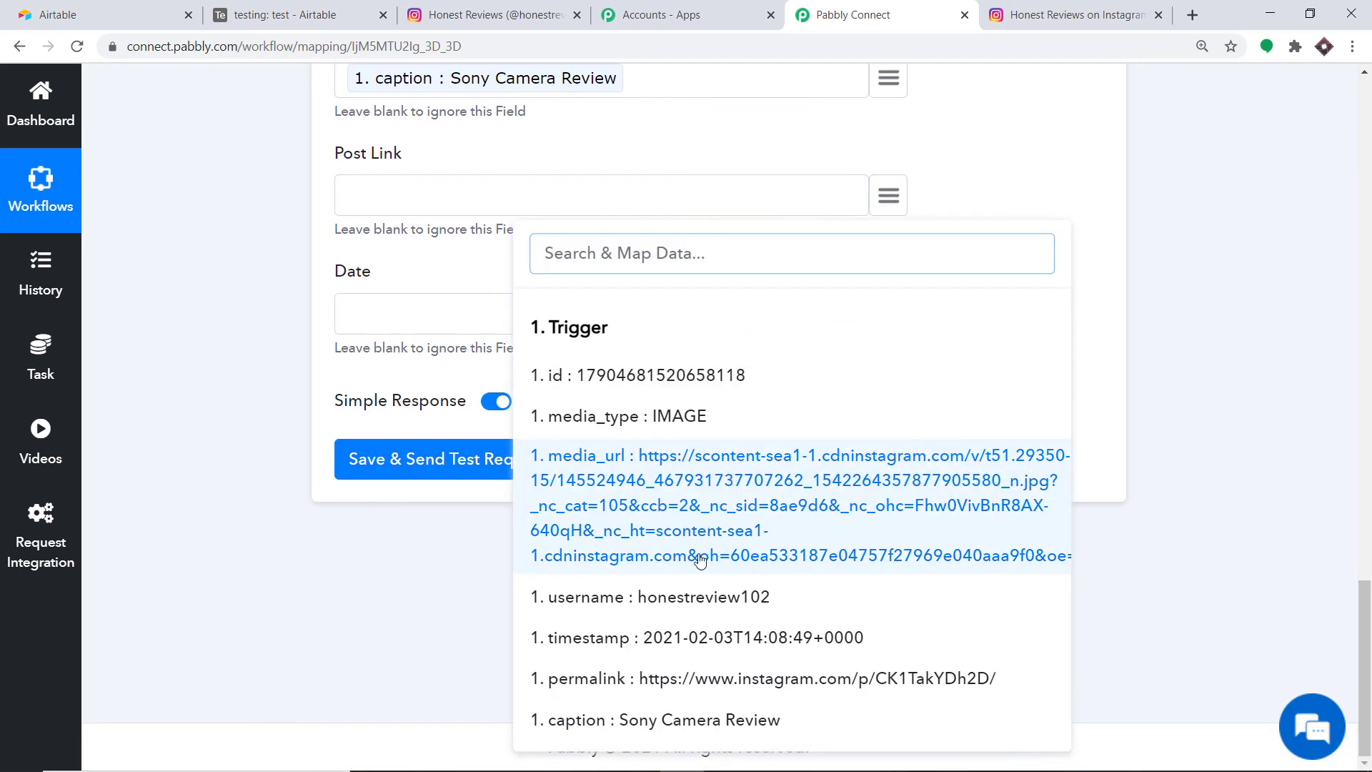
pyautogui.click(649, 679)
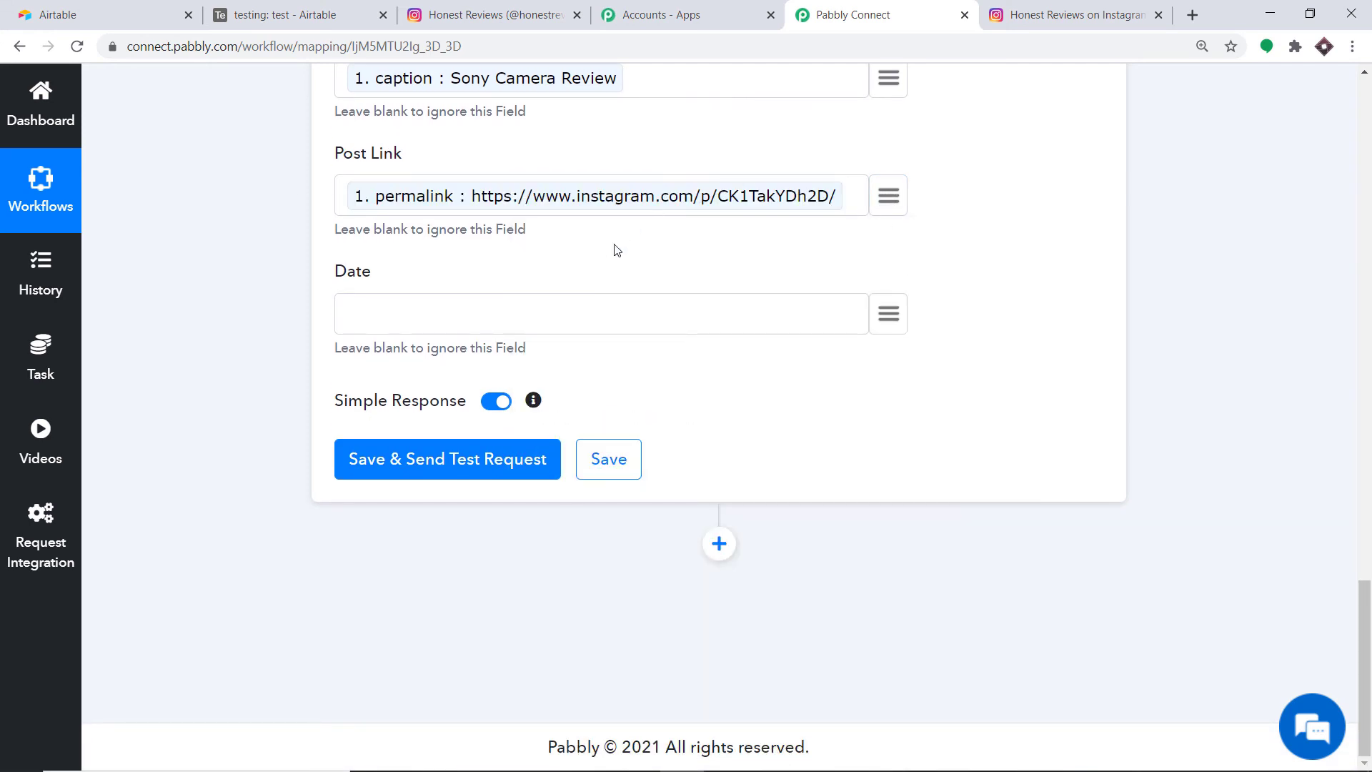
pyautogui.scroll(1, 575, 279)
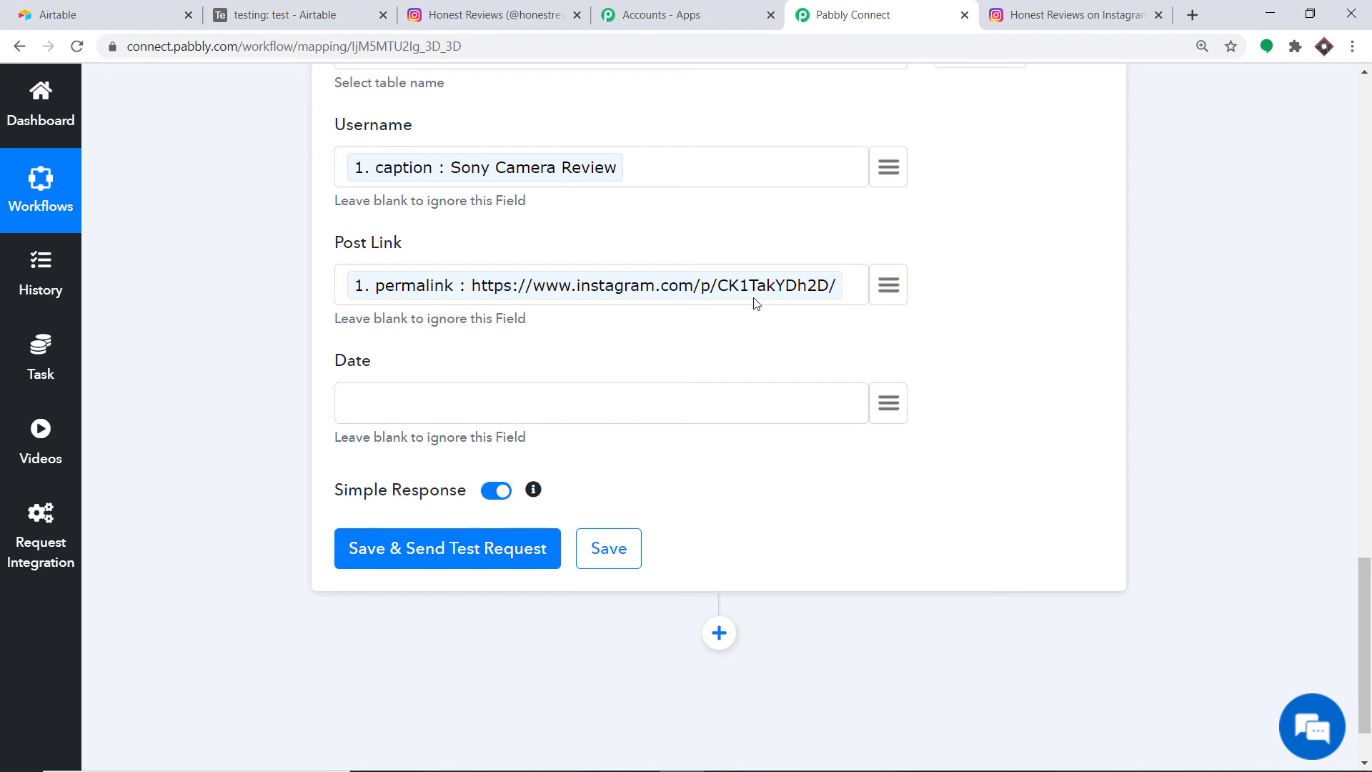
pyautogui.click(877, 403)
pyautogui.scroll(-3, 714, 607)
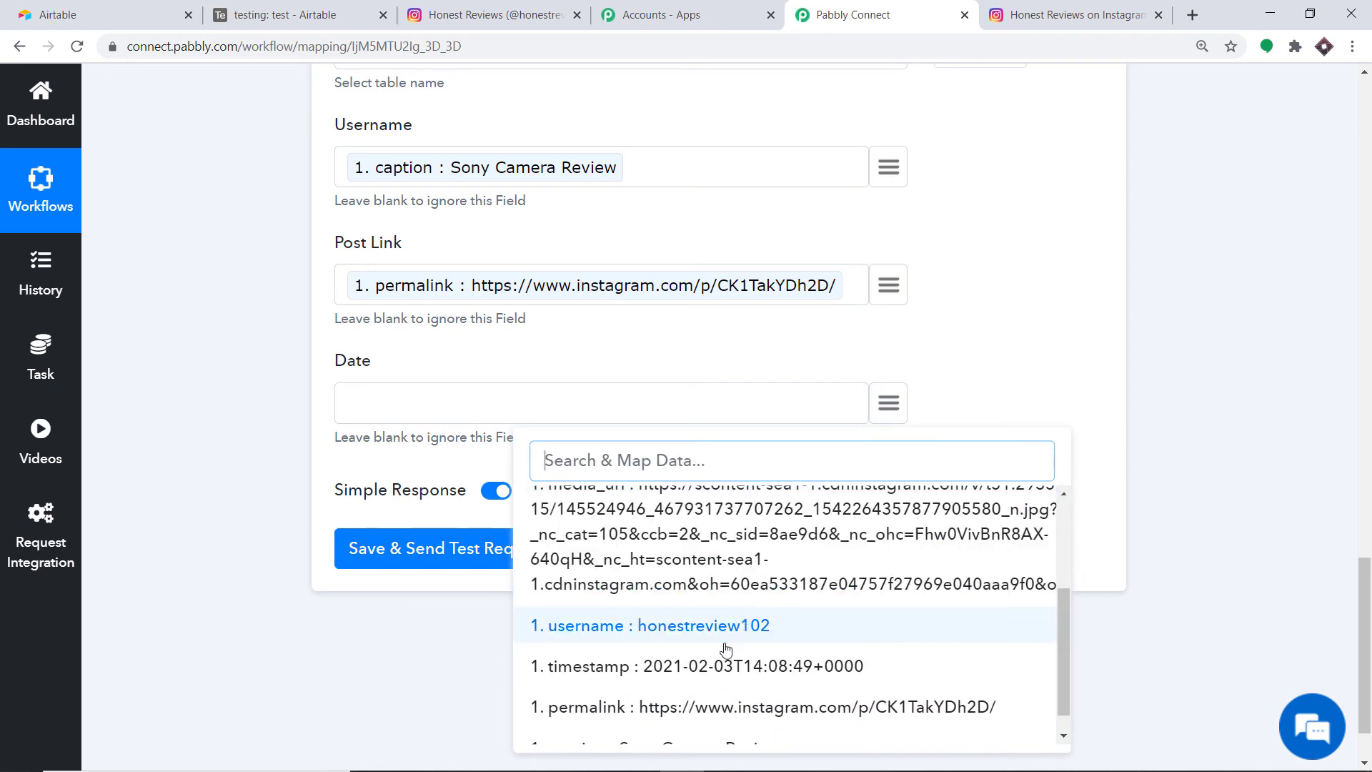
pyautogui.click(685, 668)
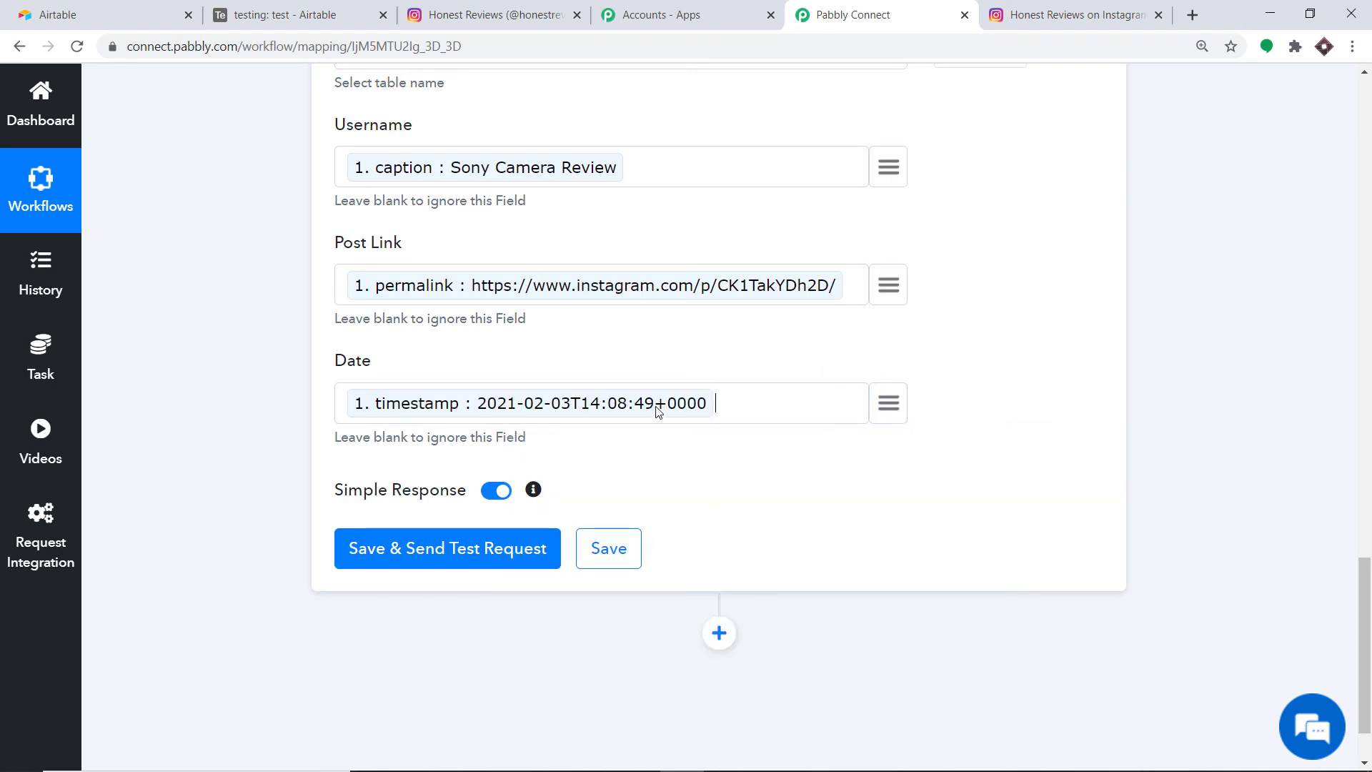
pyautogui.scroll(3, 567, 340)
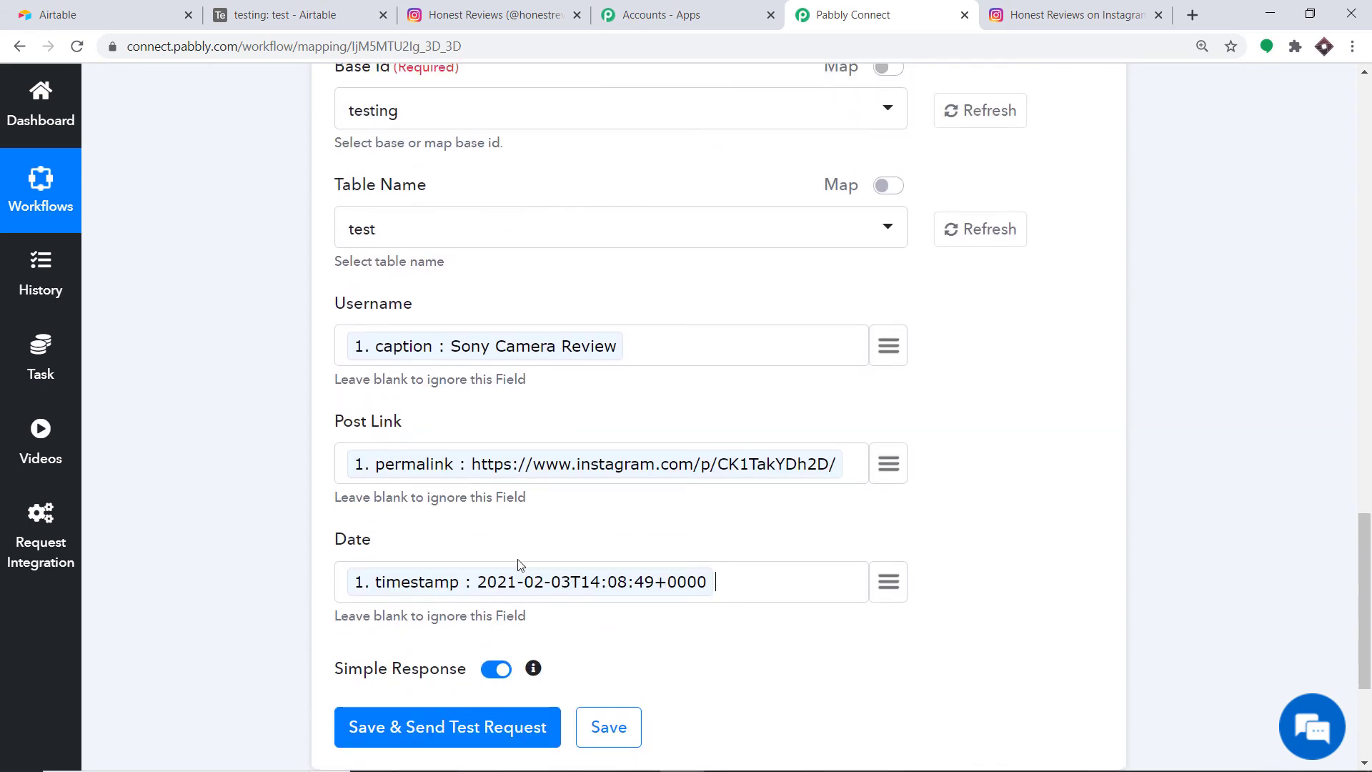
# Step: Save the Airtable Create Record action, send its test request and review the API response
pyautogui.scroll(3, 565, 411)
pyautogui.scroll(-2, 546, 400)
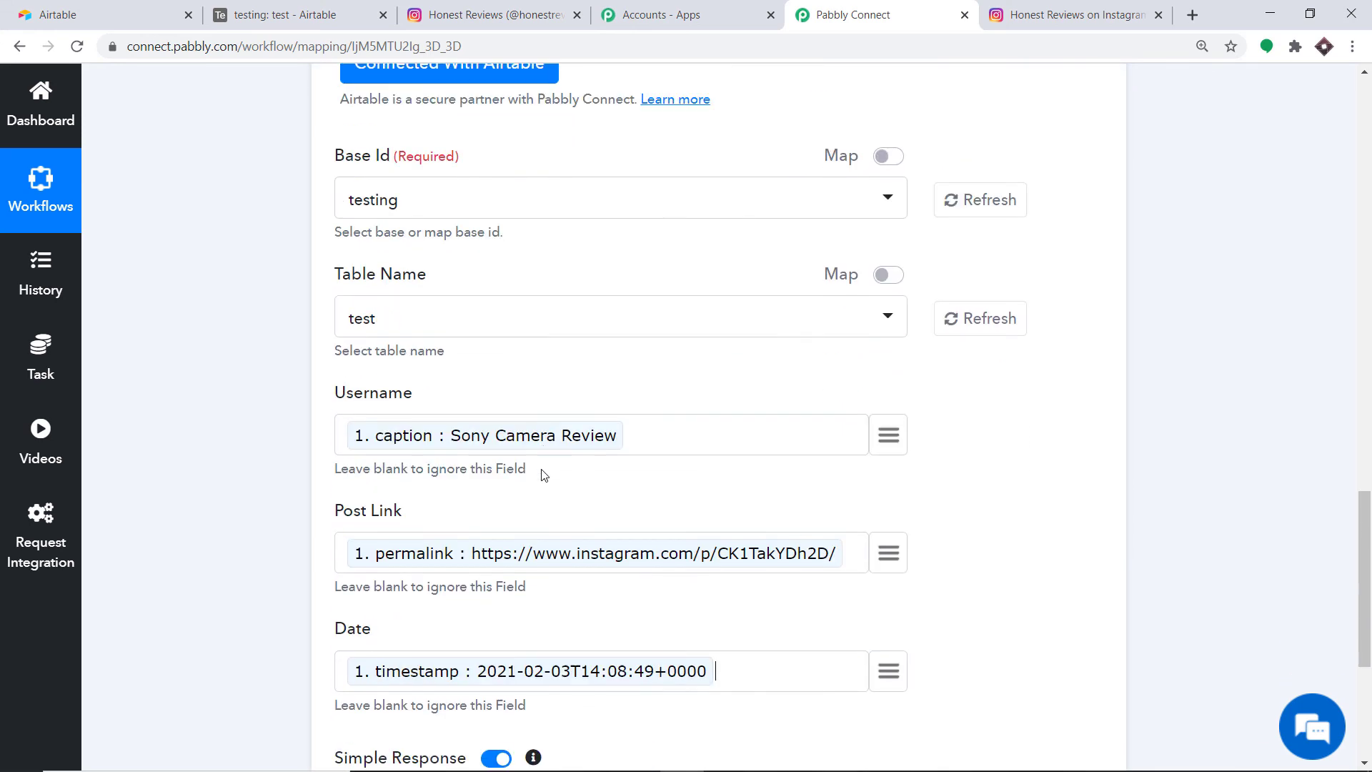
pyautogui.scroll(-5, 625, 389)
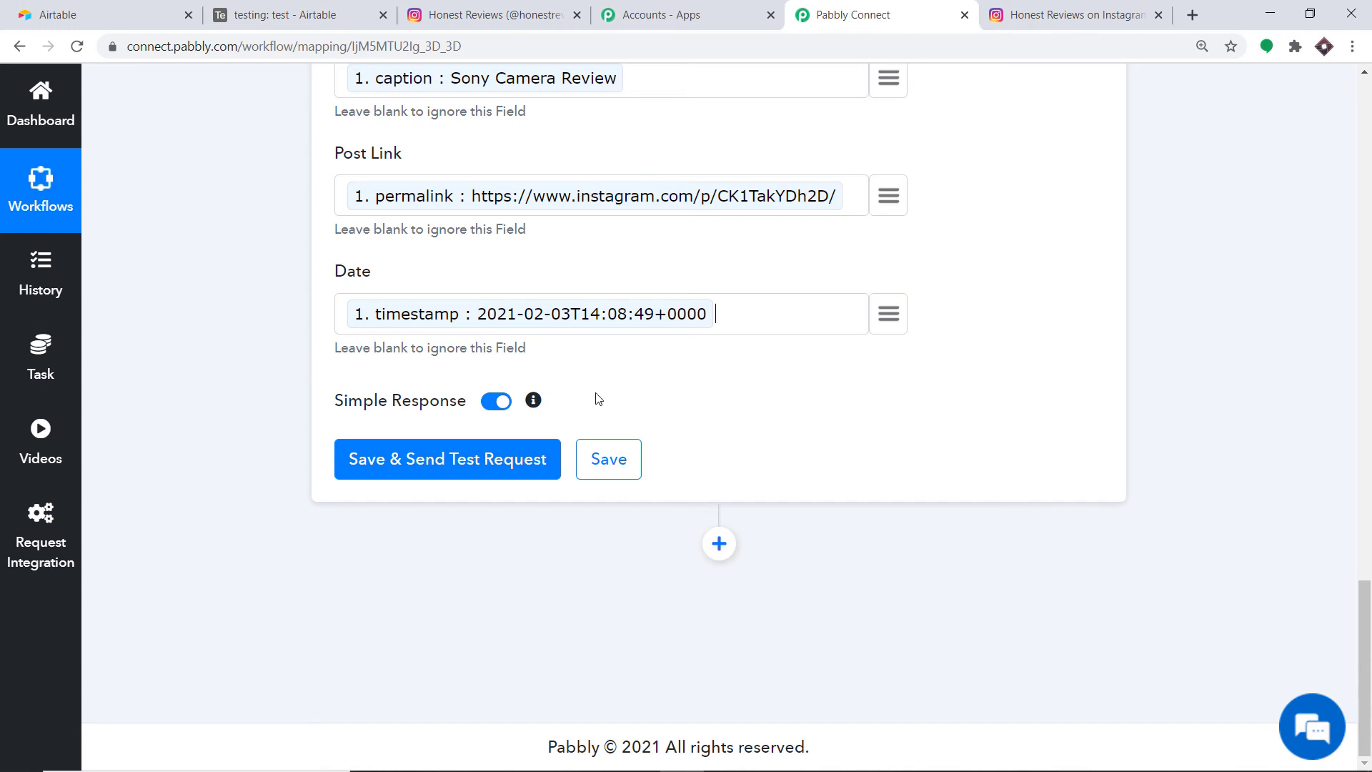
pyautogui.click(420, 465)
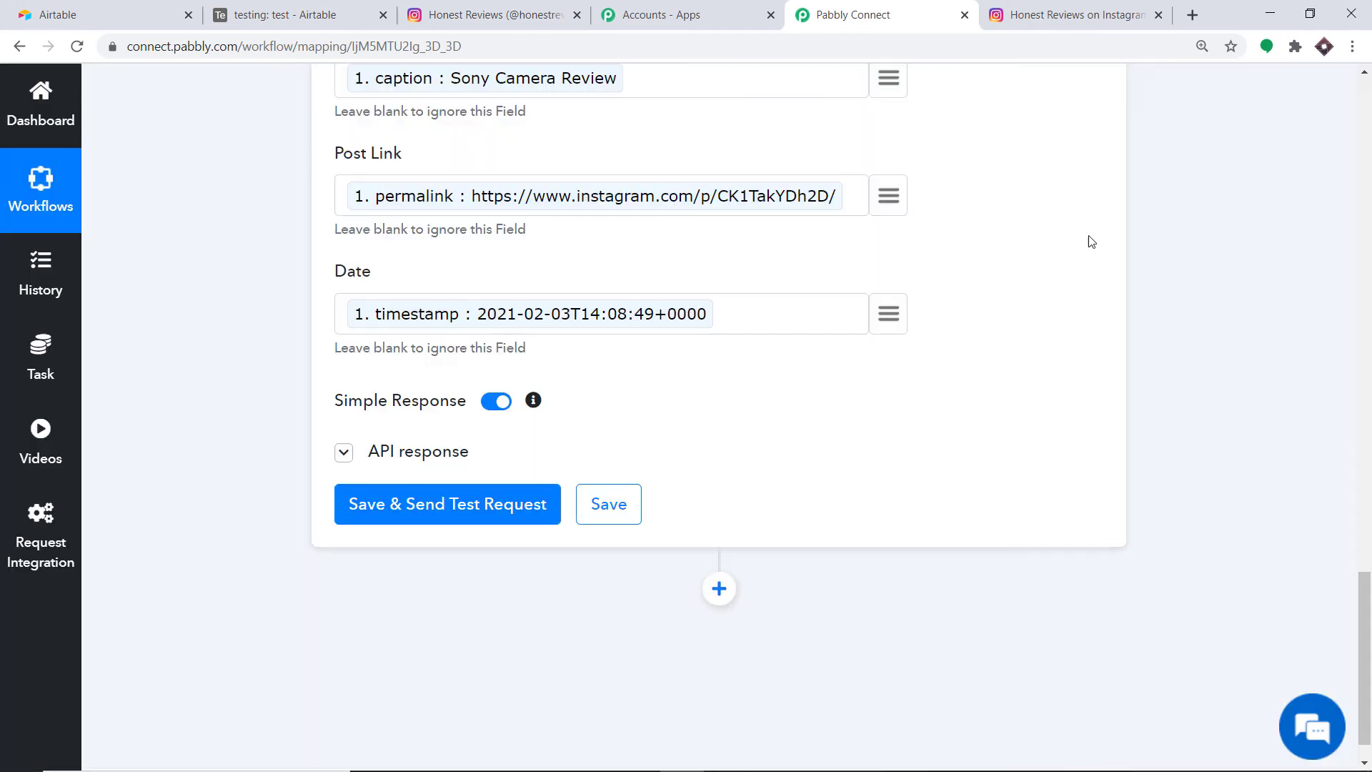
pyautogui.scroll(-3, 888, 362)
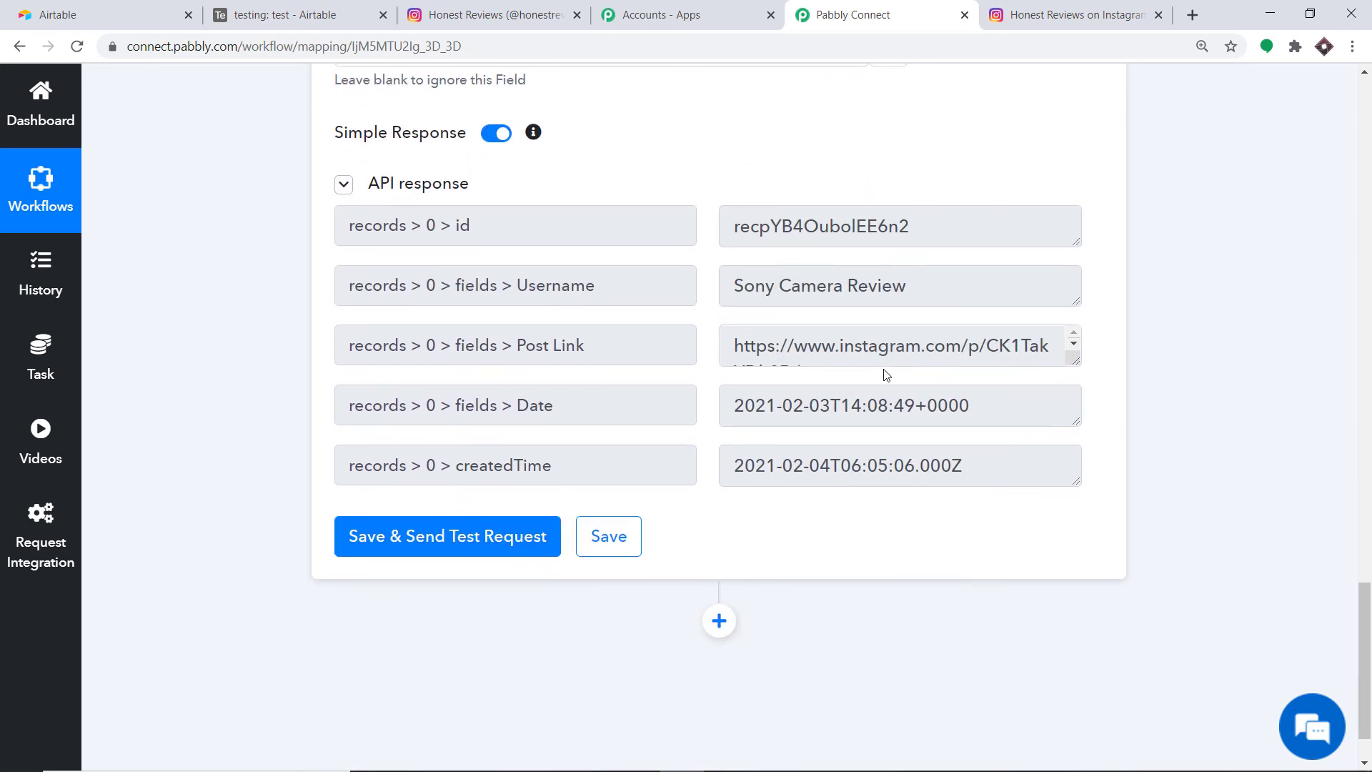
# Step: Check the Sony Camera Review record in Airtable's test table and open its post link to verify the Instagram post
pyautogui.click(274, 7)
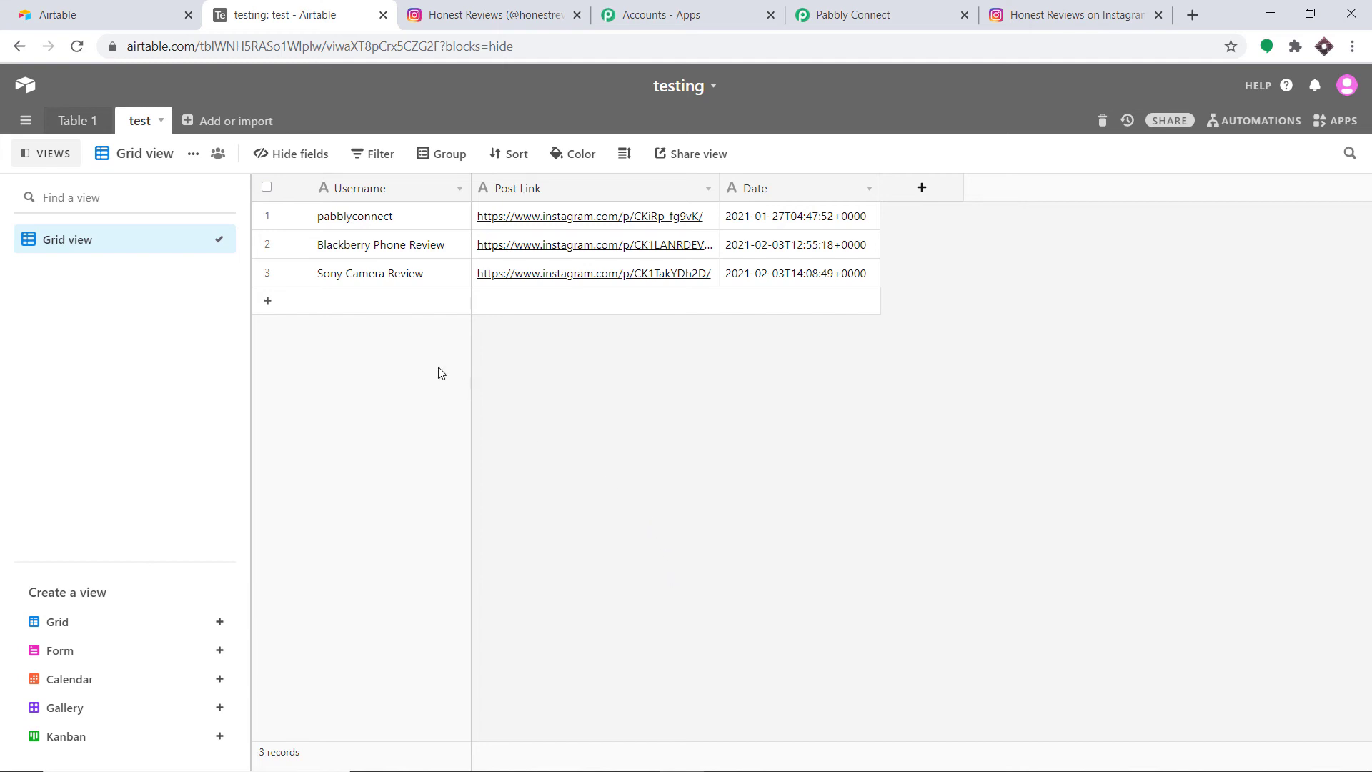
pyautogui.click(559, 275)
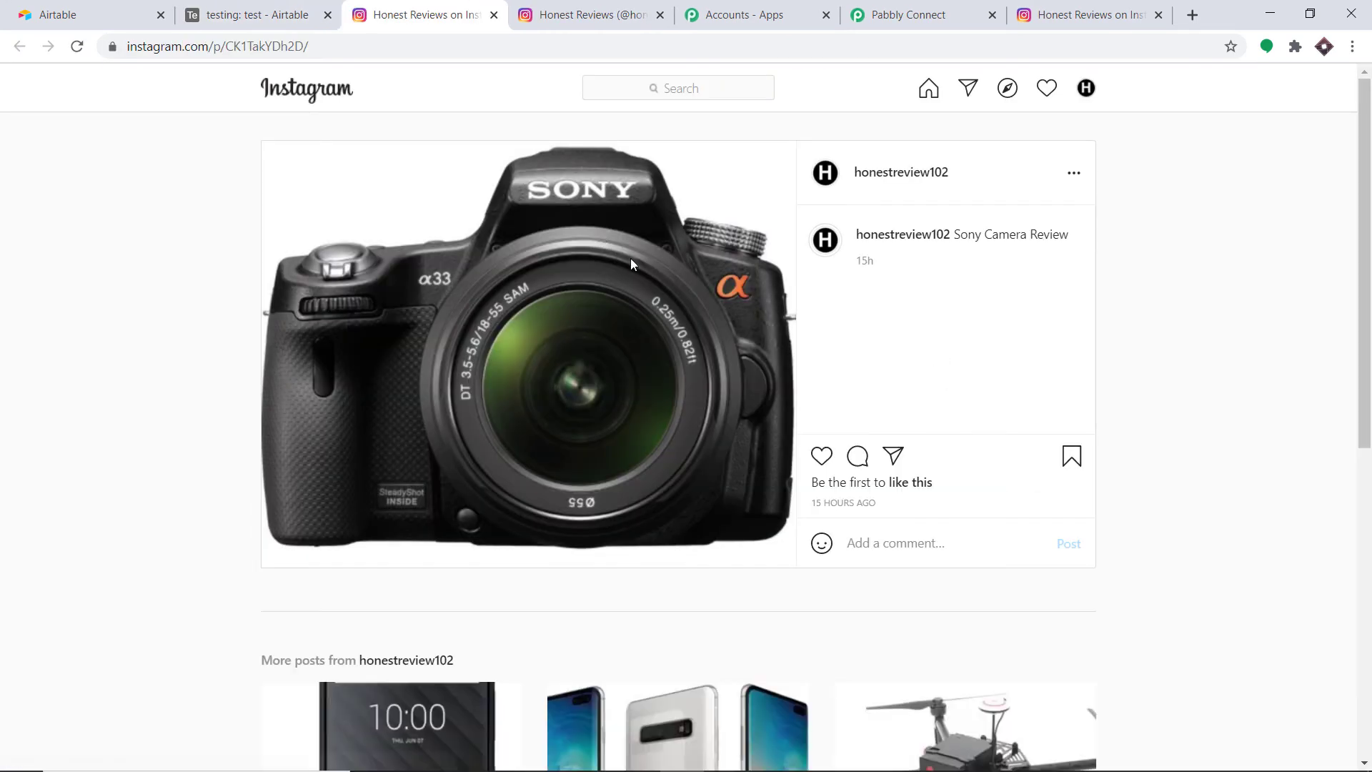
pyautogui.click(276, 14)
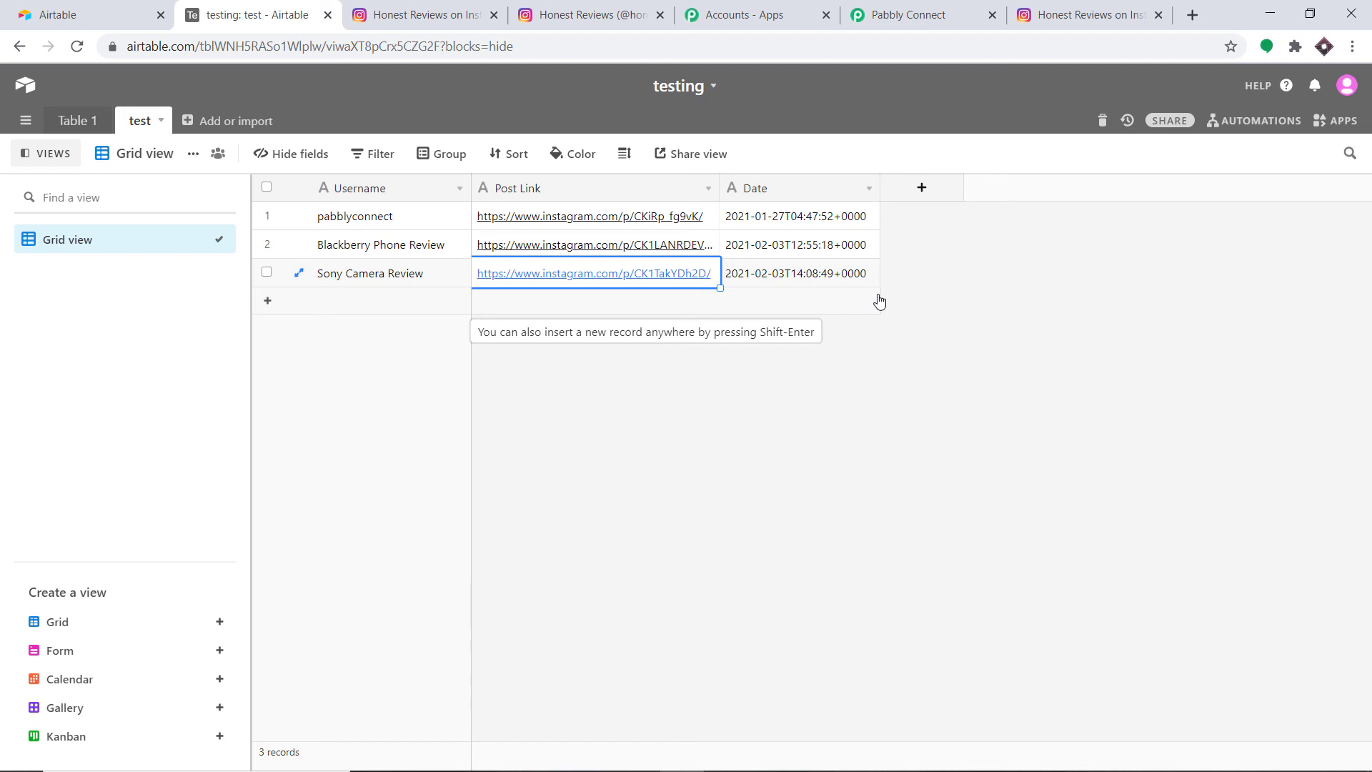
# Step: Return to the Pabbly Connect workflow and collapse the Airtable action and Instagram trigger to review the two steps together
pyautogui.click(894, 5)
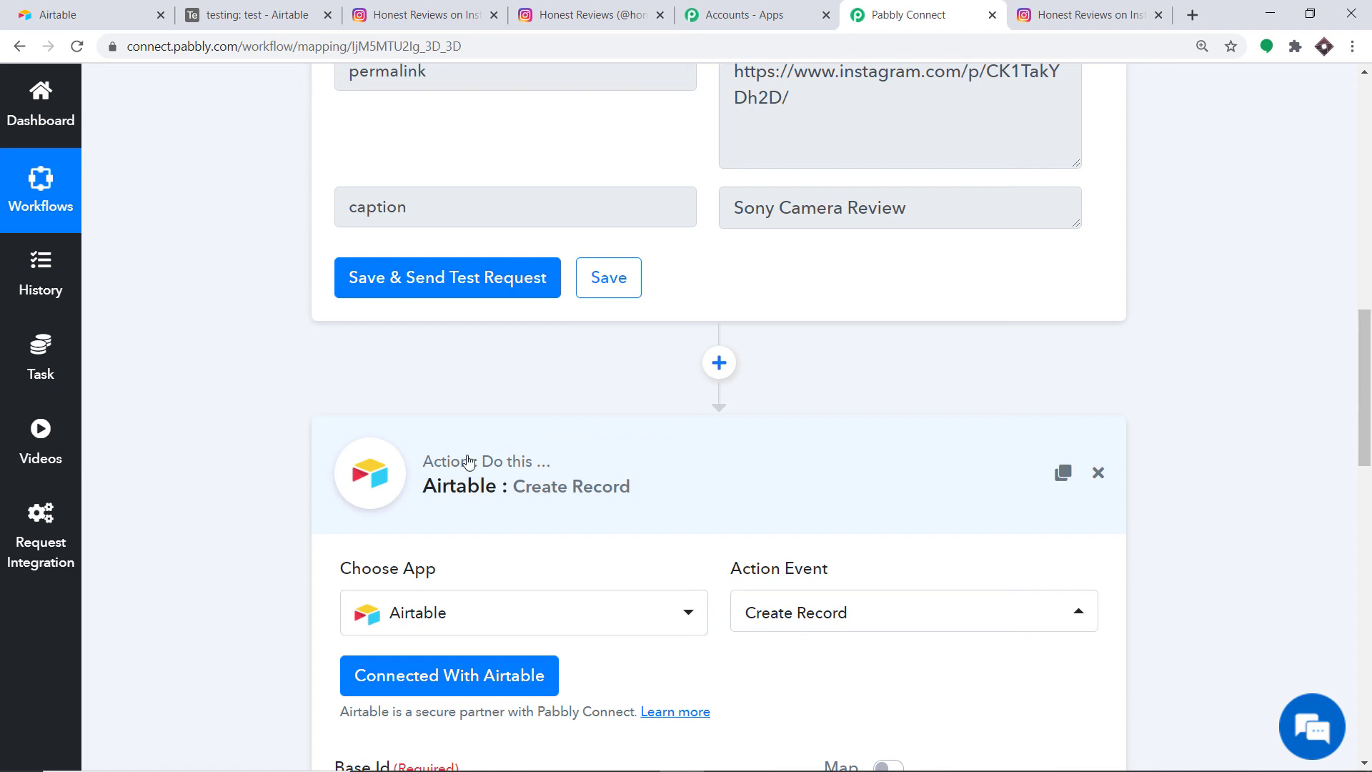
pyautogui.click(476, 464)
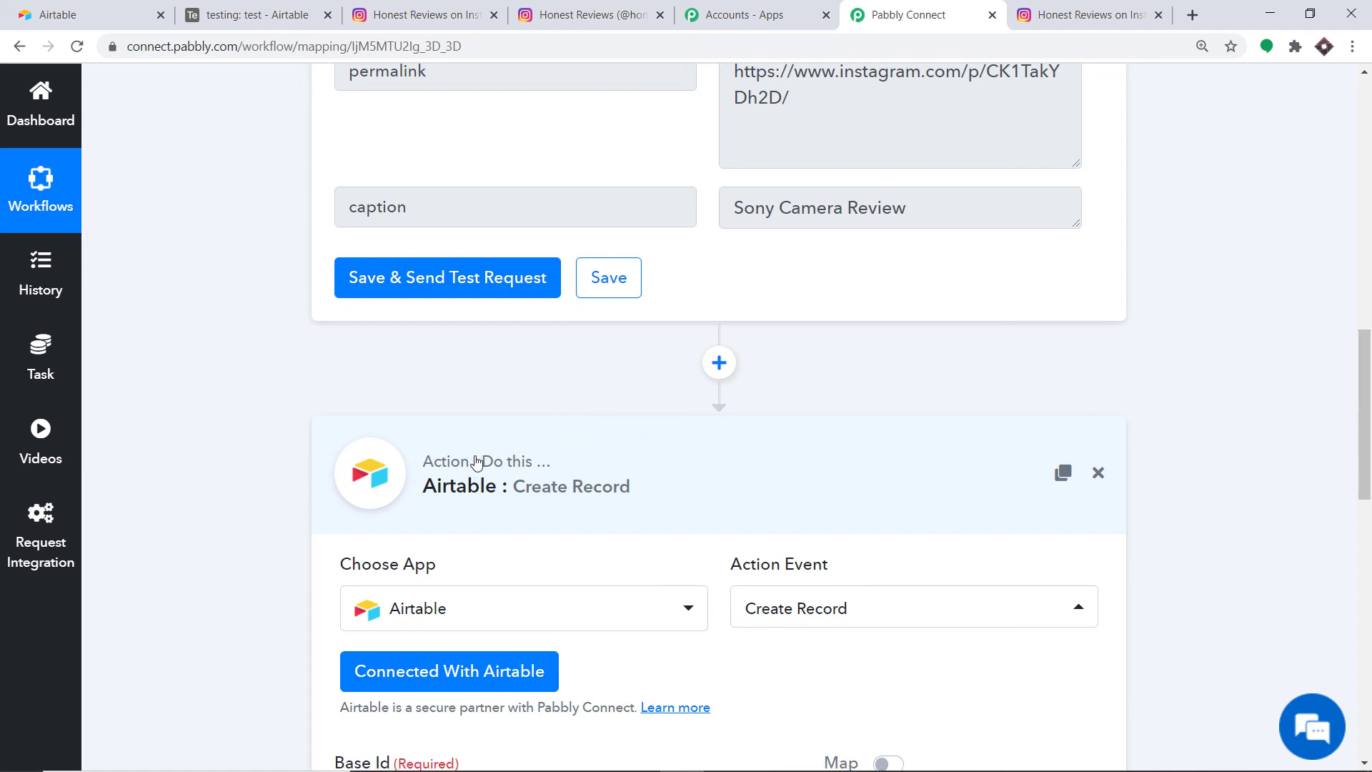
pyautogui.click(1367, 447)
pyautogui.moveTo(1367, 443); pyautogui.dragTo(1365, 340)
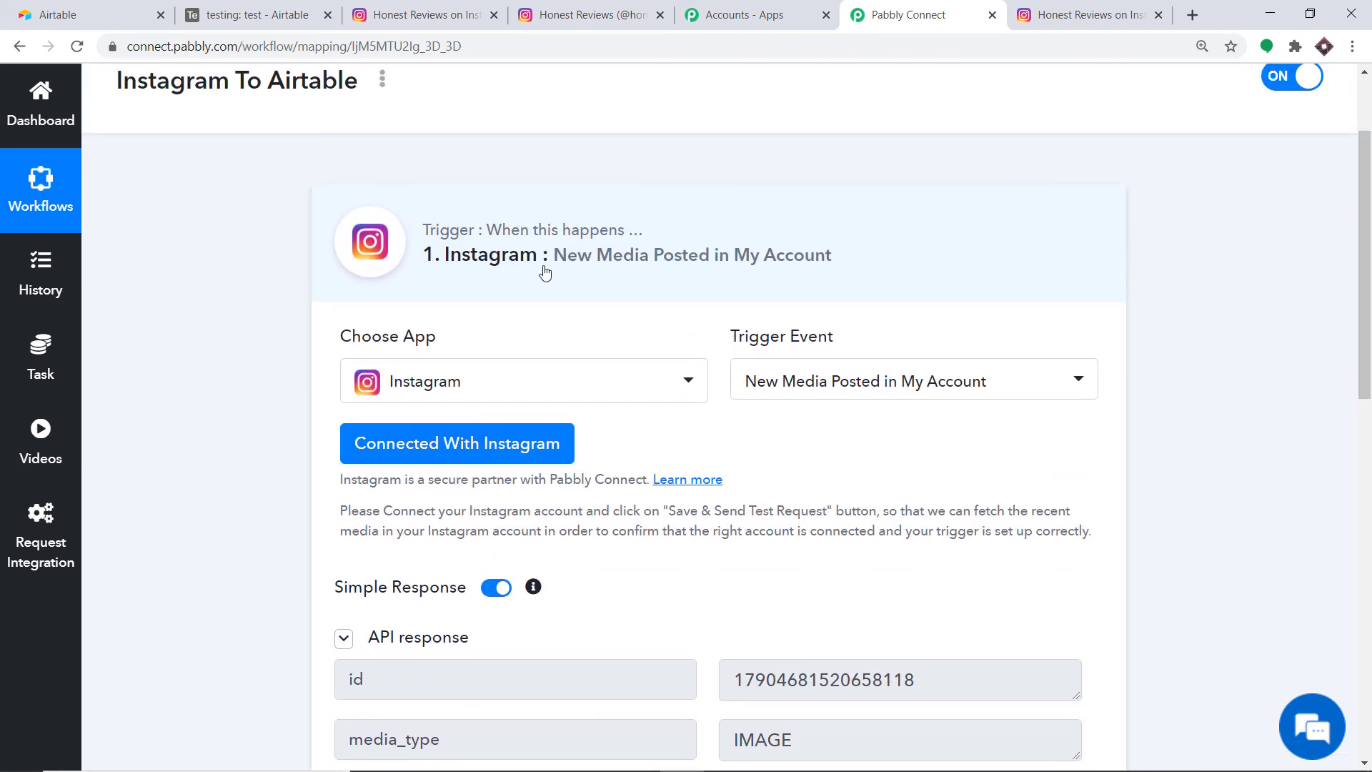
pyautogui.click(545, 251)
pyautogui.moveTo(1369, 272); pyautogui.dragTo(1369, 298)
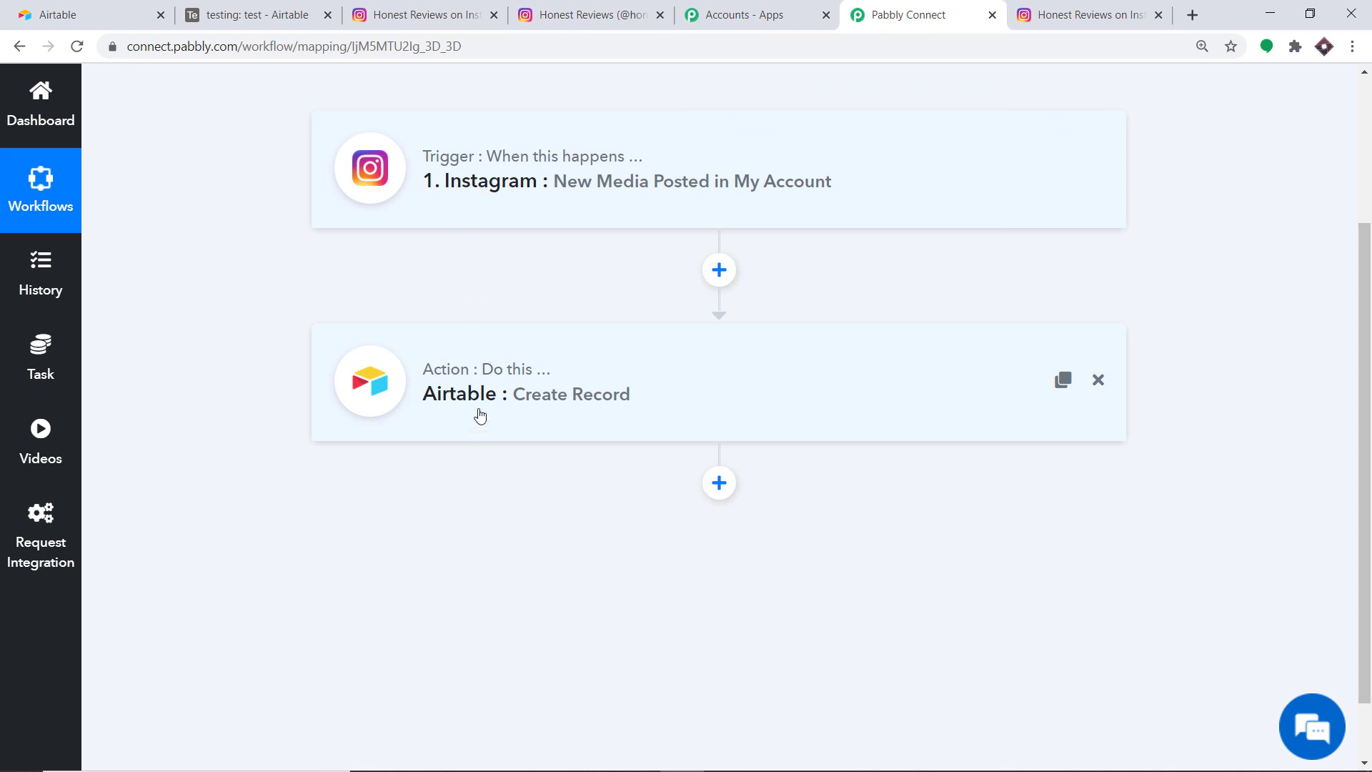
# Step: Switch to the Instagram profile and open the newest post, Apple Macintosh Review
pyautogui.click(450, 11)
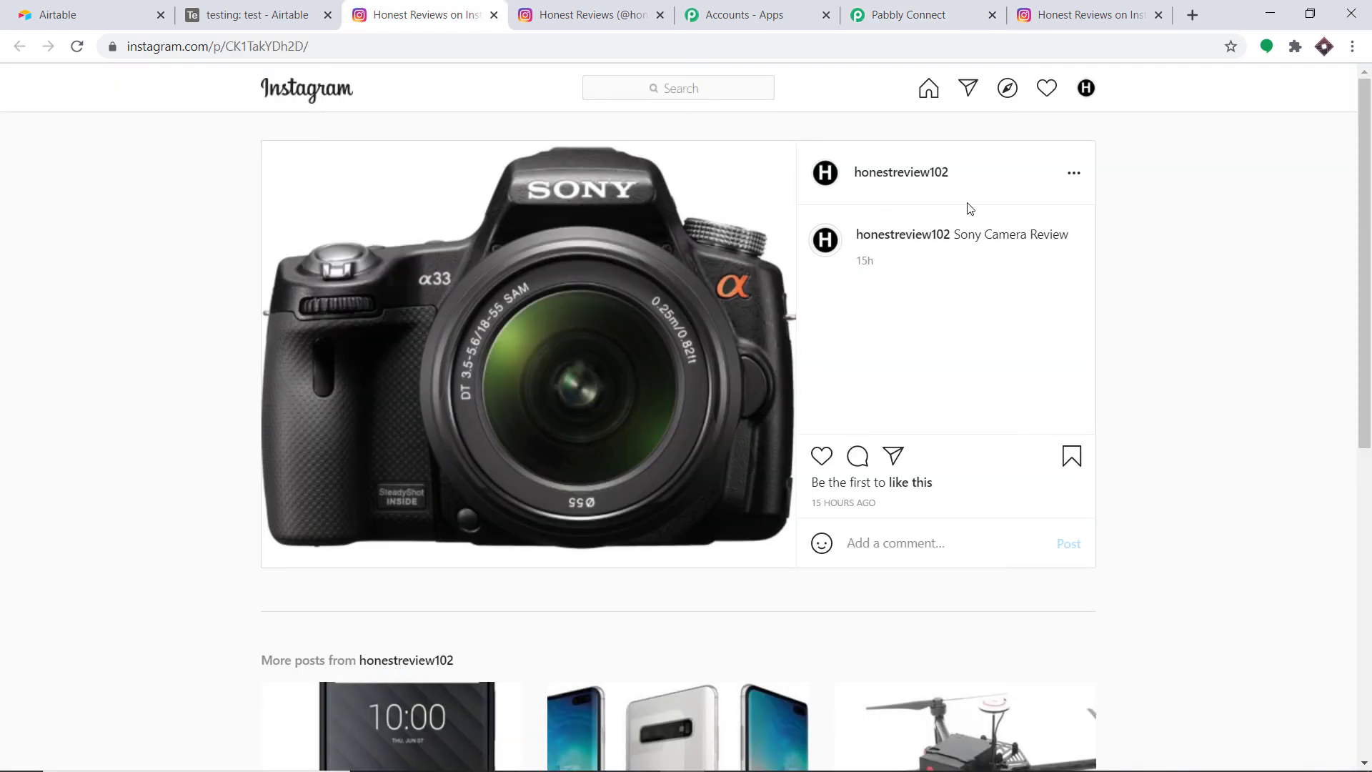
pyautogui.click(1082, 15)
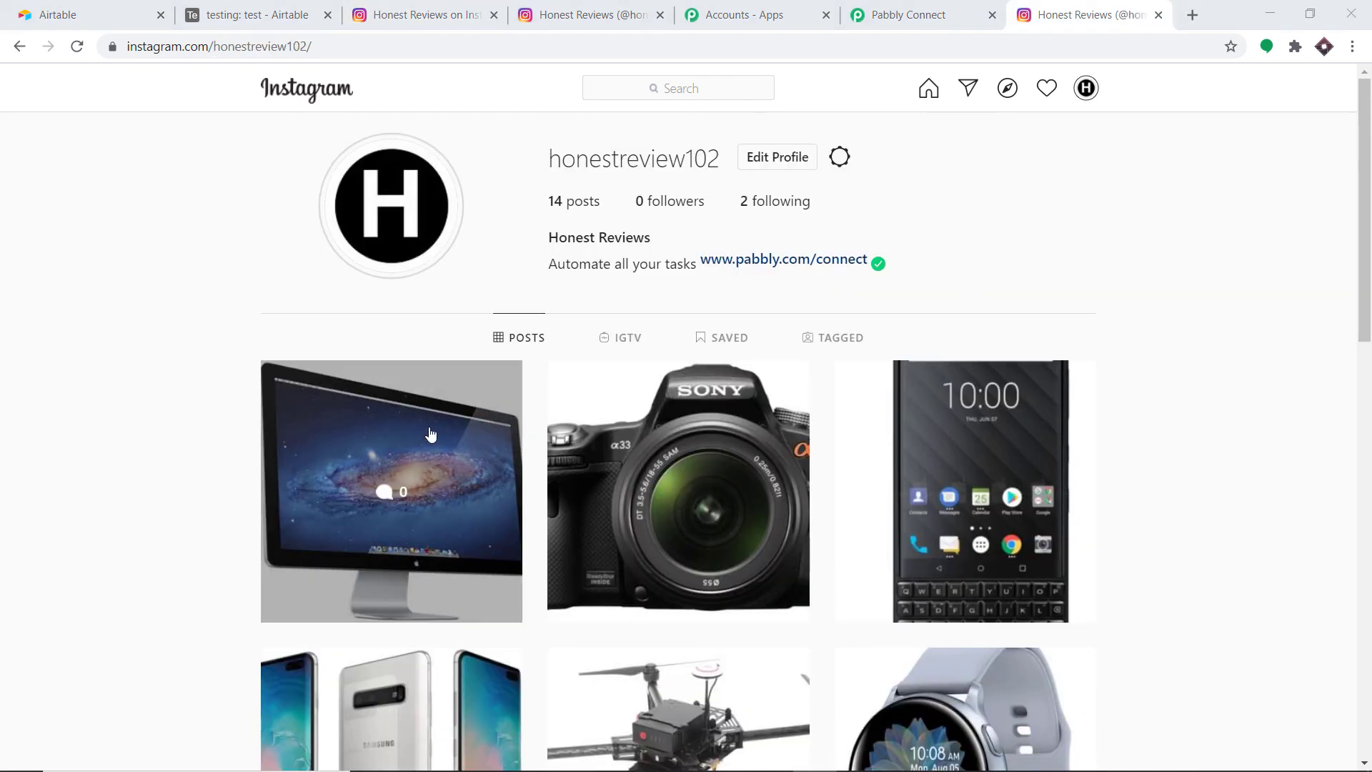
pyautogui.click(395, 441)
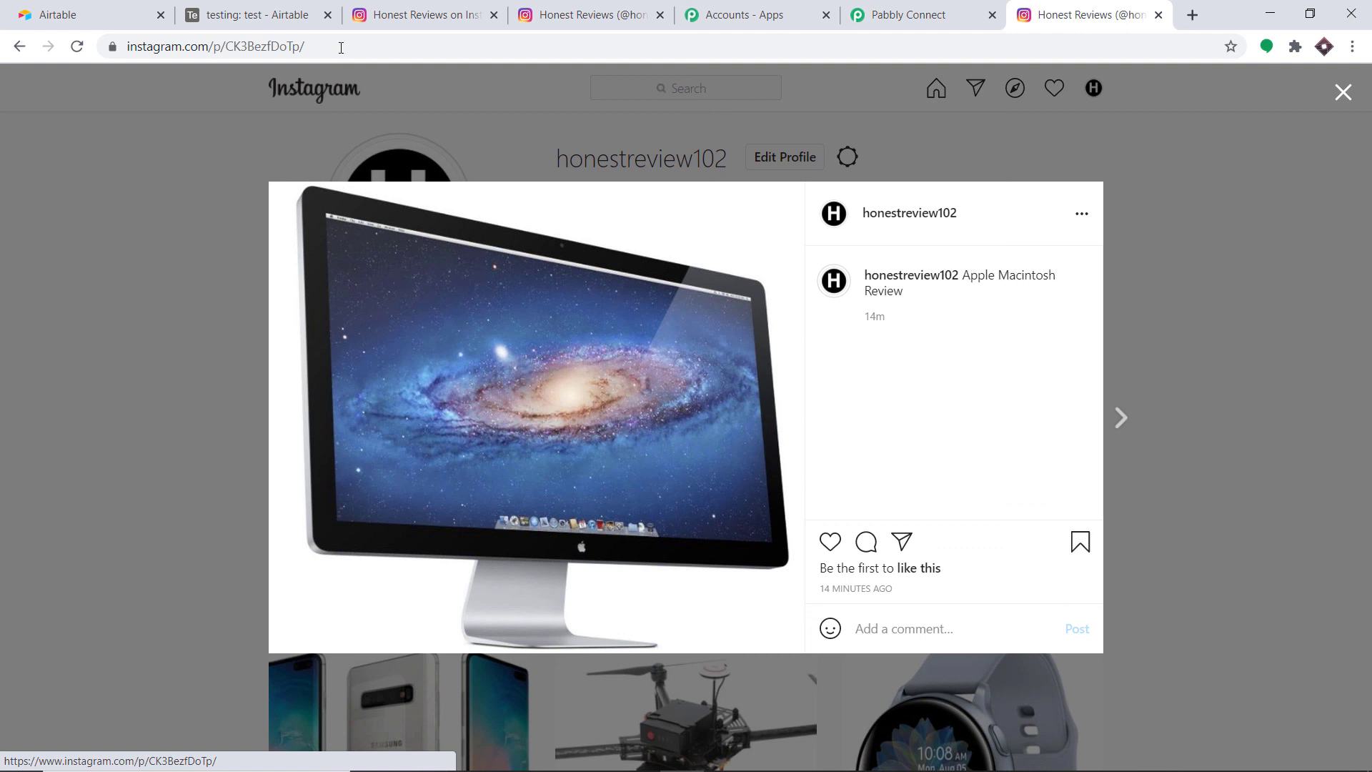
# Step: Check Airtable's test table for the Apple Macintosh Review record and verify its post link and date
pyautogui.click(304, 18)
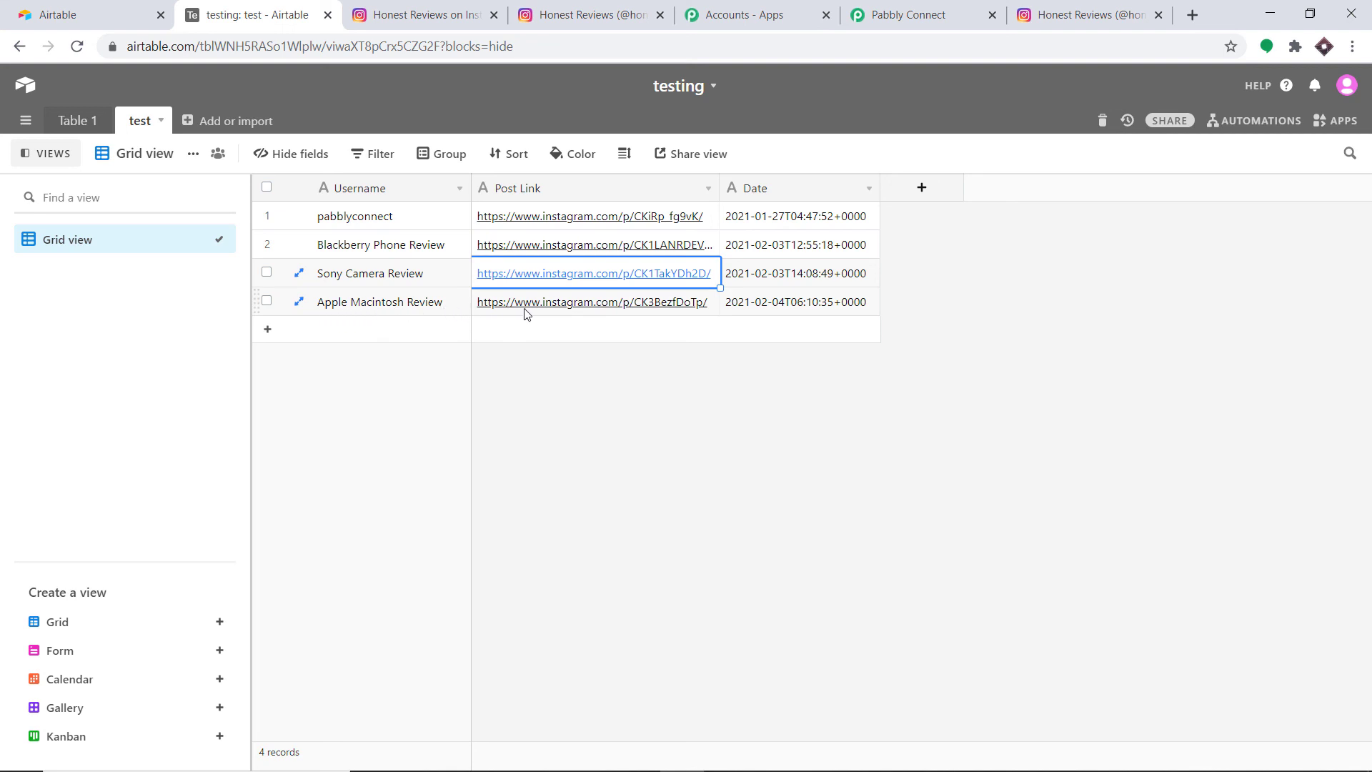
pyautogui.click(551, 308)
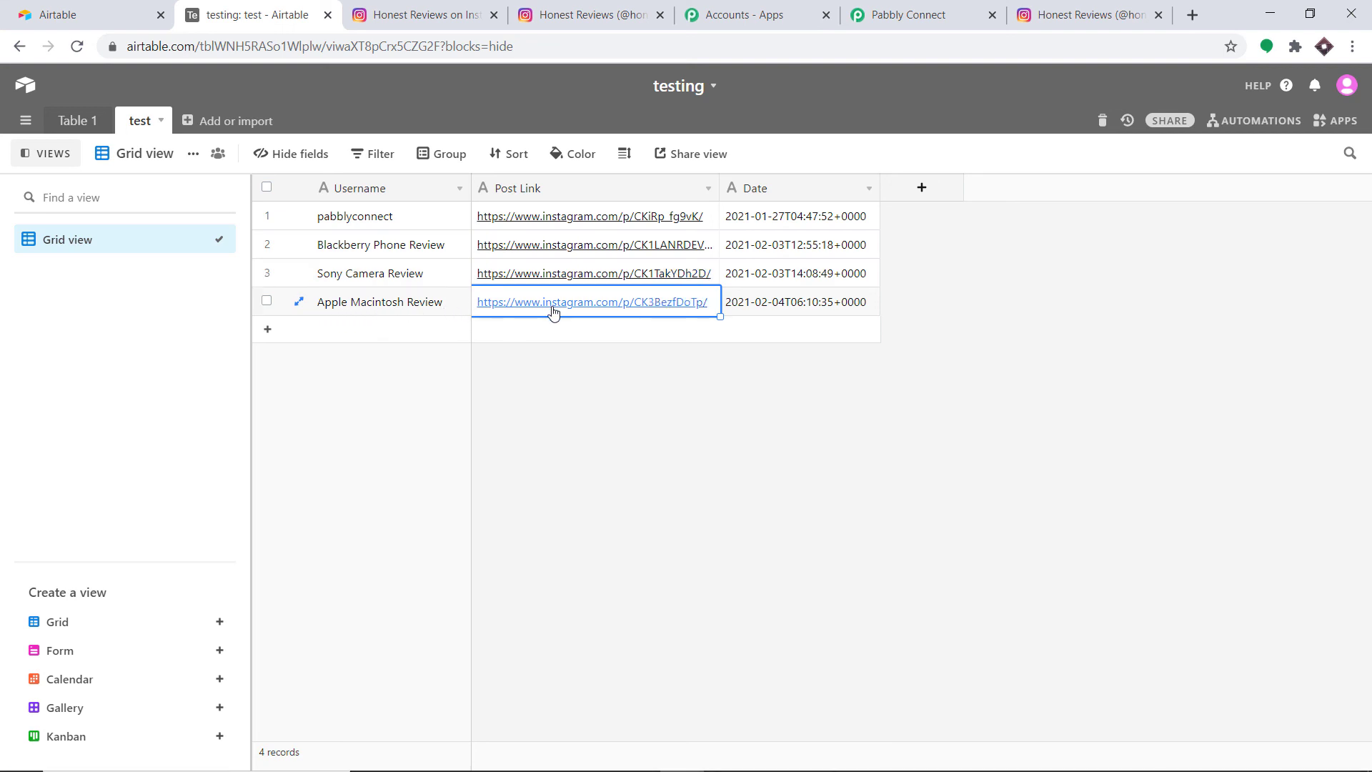
pyautogui.click(552, 309)
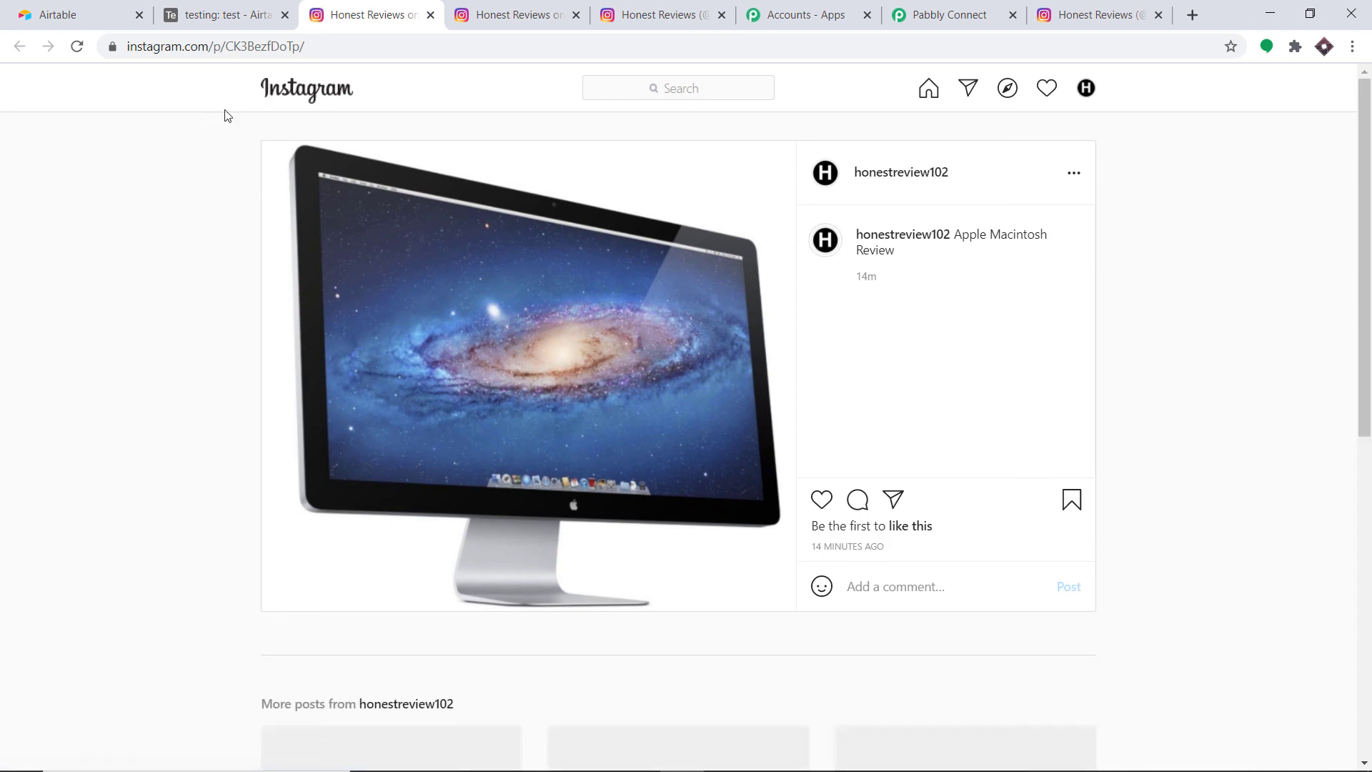
pyautogui.click(218, 14)
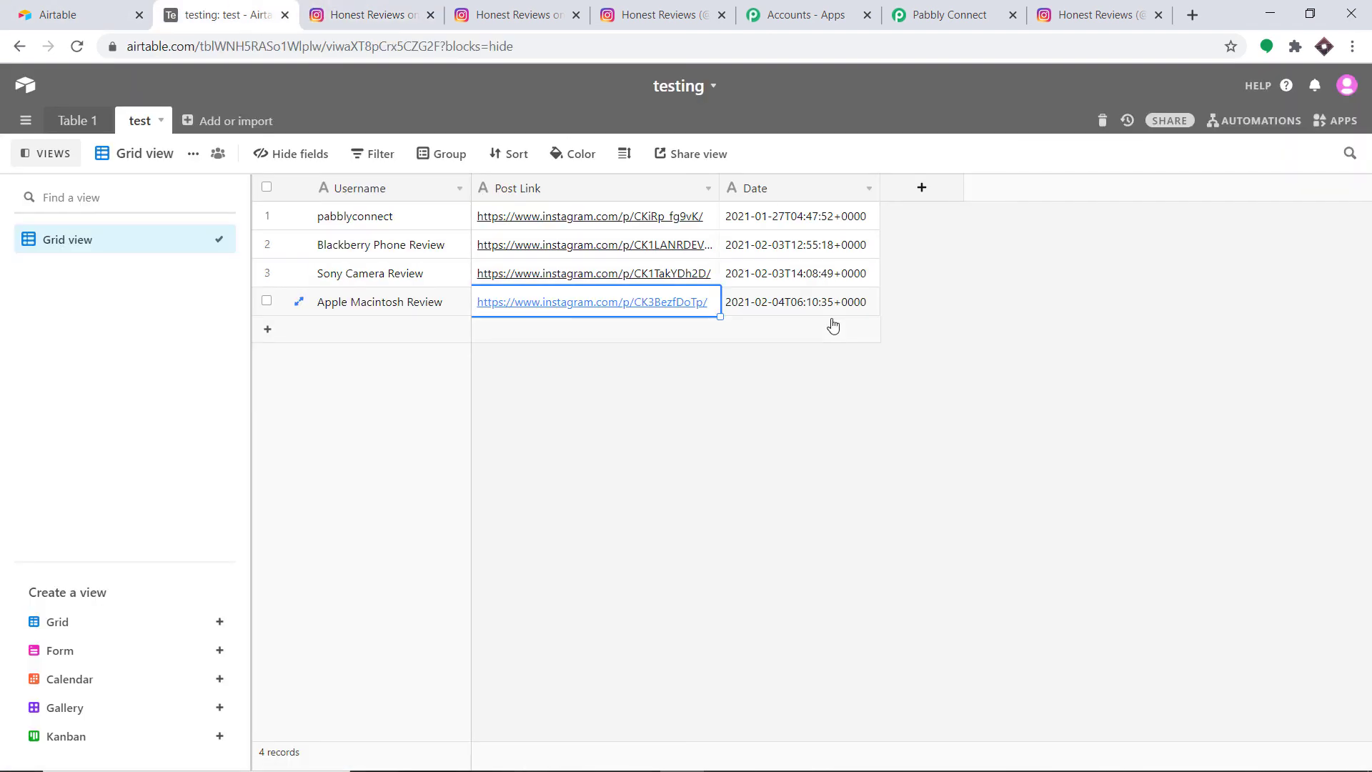